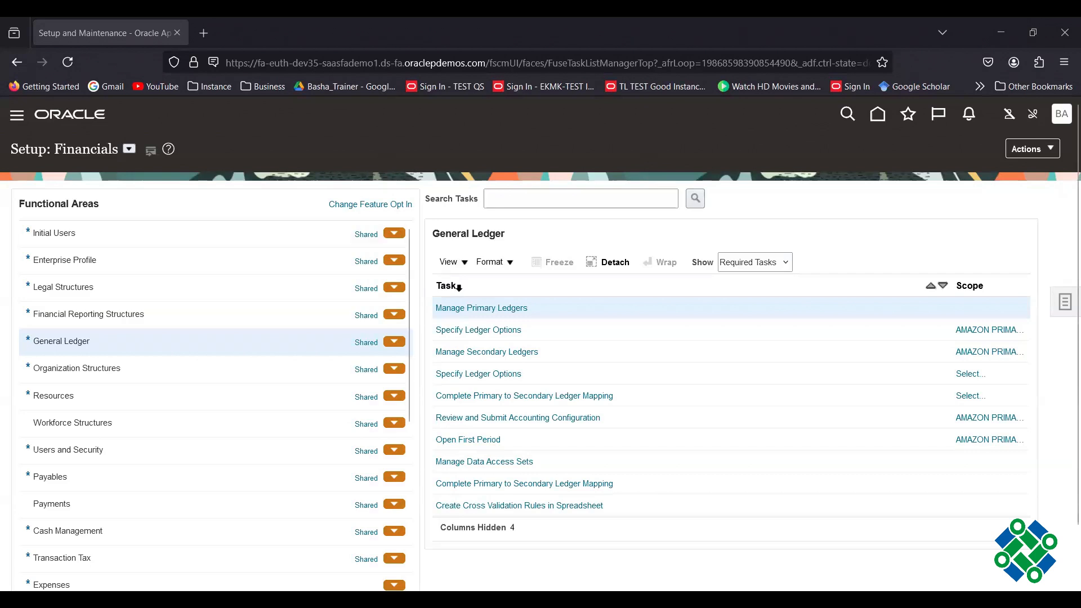
Review the ledger options of AMAZON PRIMARY LEDGER and leave them without saving
{"action": "left_click", "coordinate": [471, 332]}
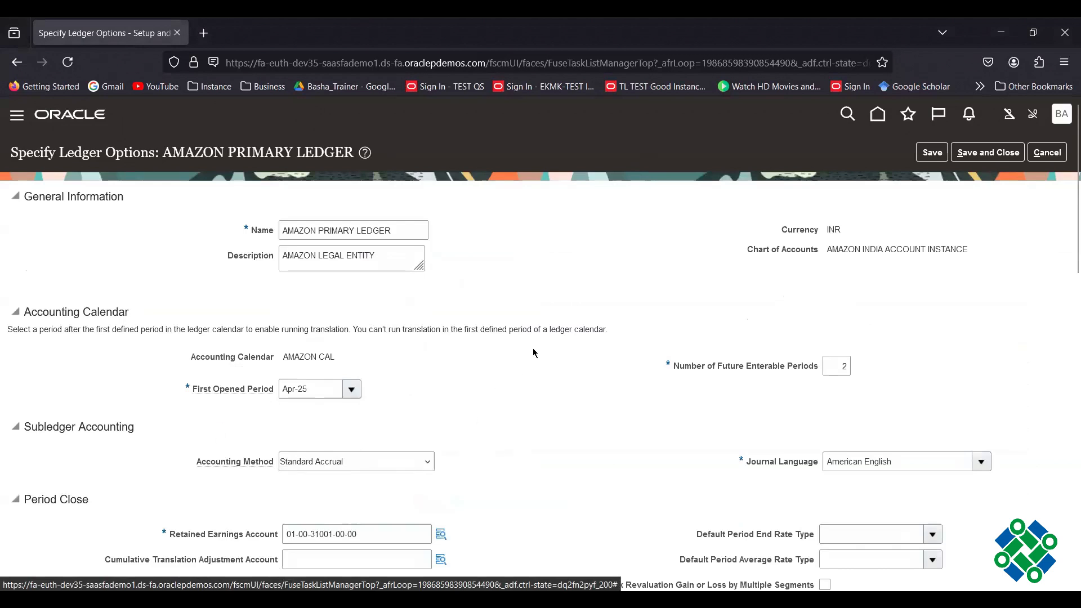
{"action": "scroll", "coordinate": [534, 349], "scroll_direction": "down", "scroll_amount": 3}
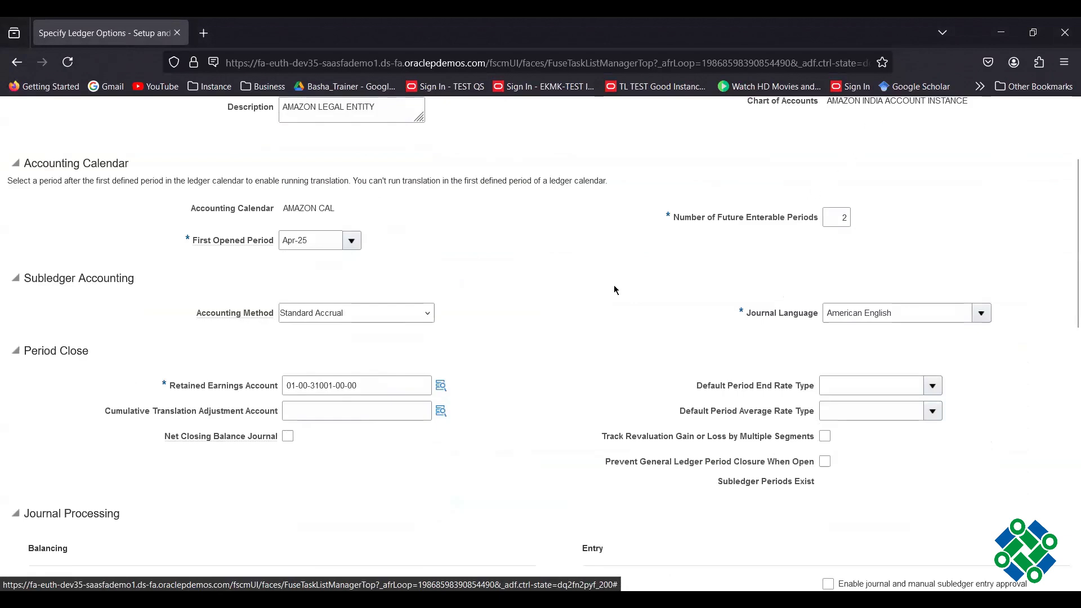
{"action": "scroll", "coordinate": [1036, 163], "scroll_direction": "up", "scroll_amount": 3}
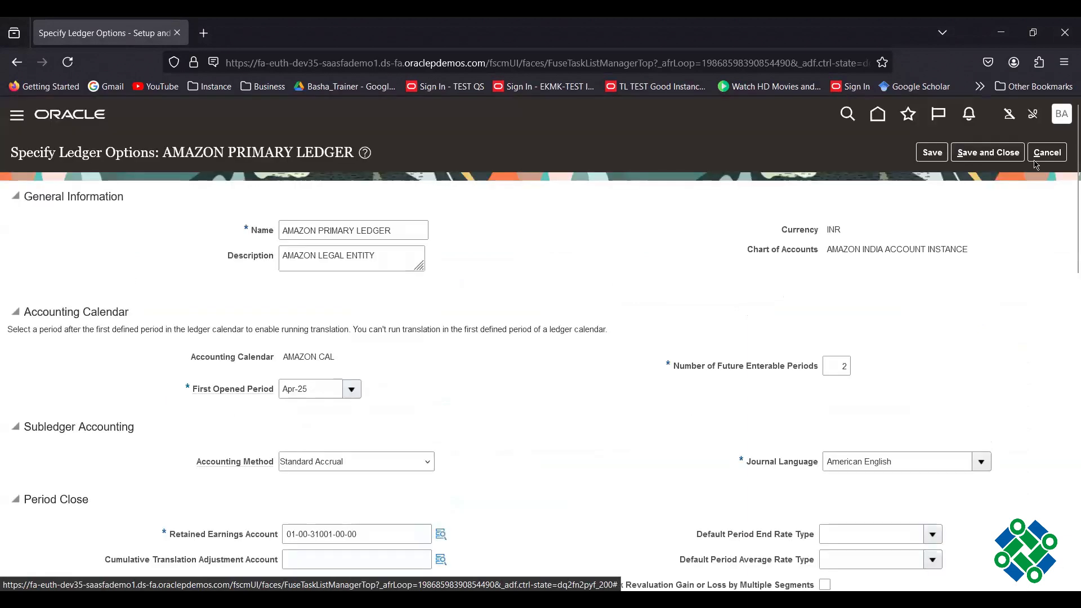
{"action": "left_click", "coordinate": [1037, 157]}
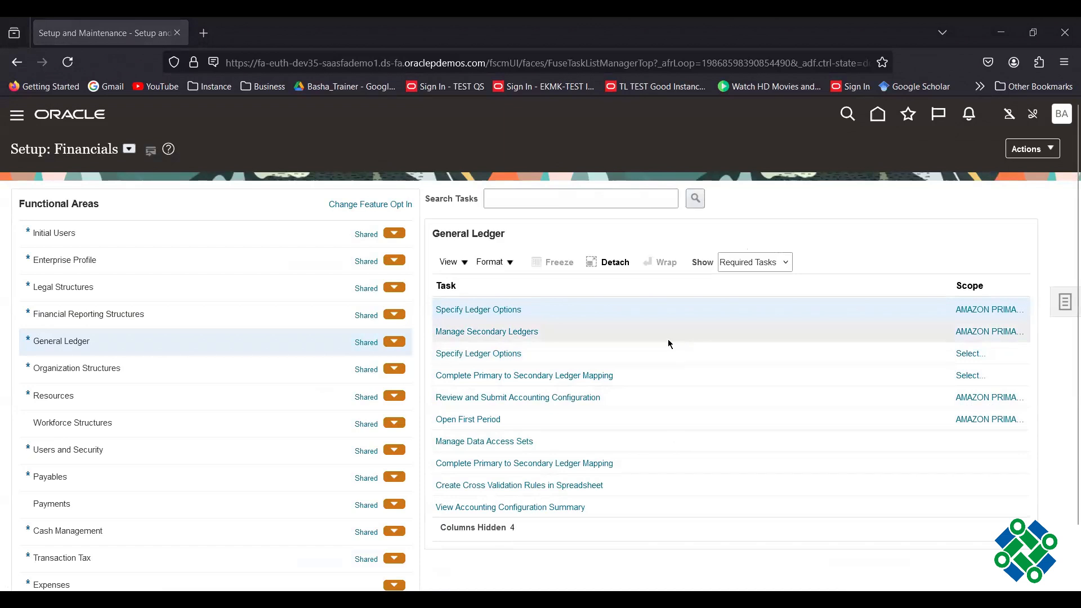
Look through the required setup tasks of Legal Structures and Financial Reporting Structures, ending on General Ledger
{"action": "left_click", "coordinate": [83, 287]}
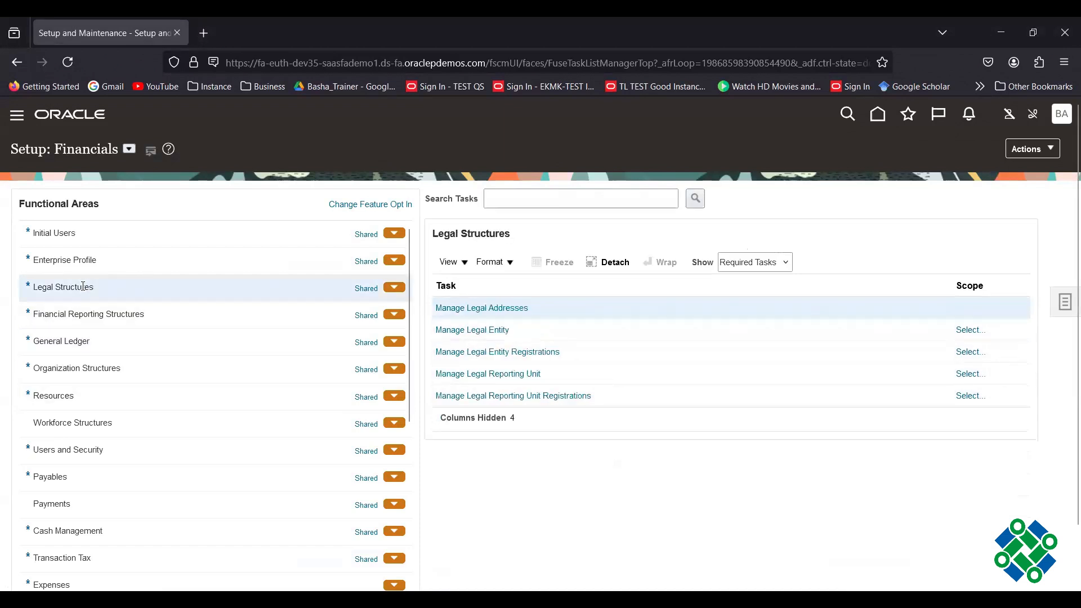
{"action": "left_click", "coordinate": [86, 308]}
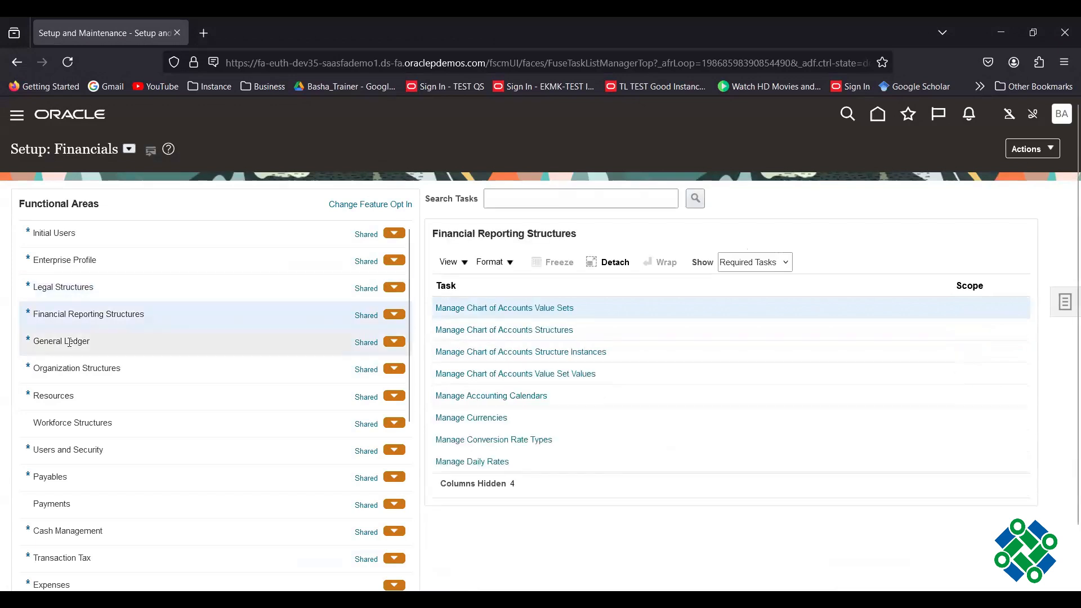
{"action": "left_click", "coordinate": [71, 342]}
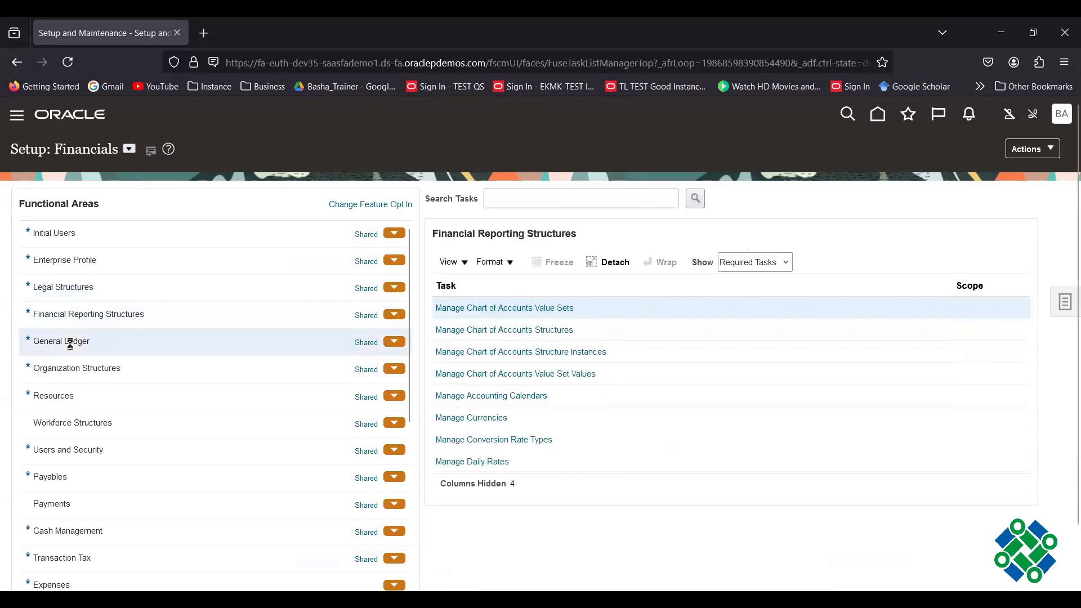
Show all tasks for General Ledger to inspect them, and return the list to Required Tasks
{"action": "left_click", "coordinate": [749, 262]}
{"action": "left_click", "coordinate": [741, 285]}
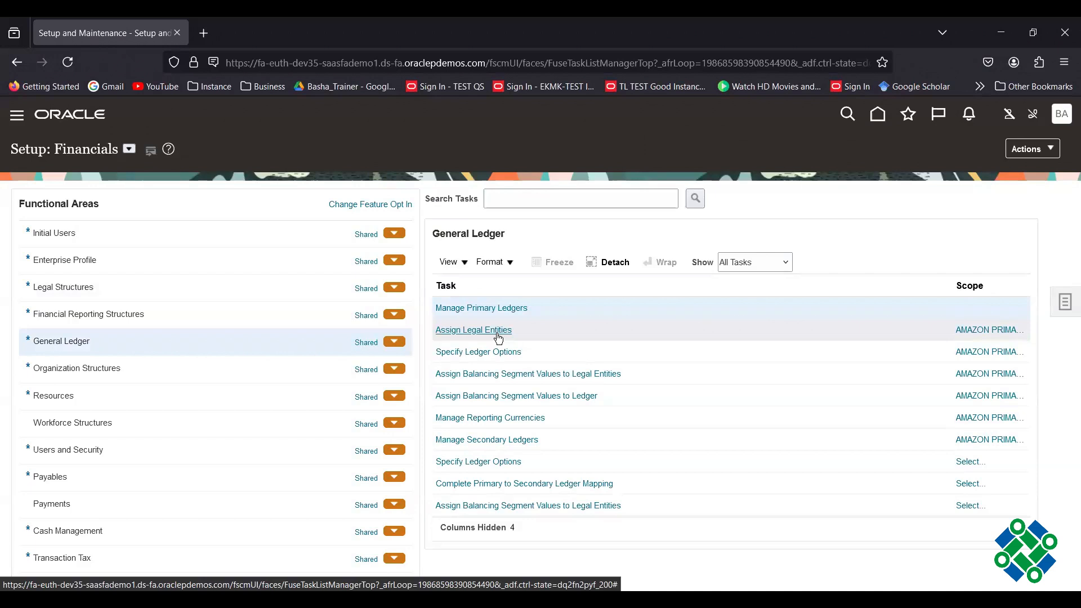
{"action": "left_click", "coordinate": [752, 266]}
{"action": "left_click", "coordinate": [760, 299]}
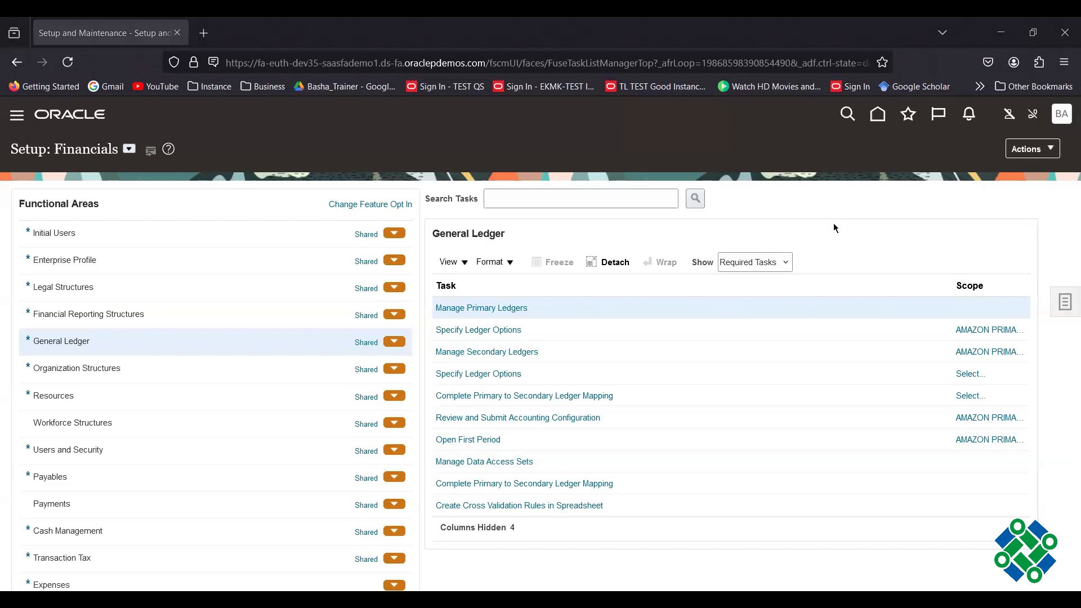
Return to the home page and open the user accounts area of the Security Console
{"action": "left_click", "coordinate": [881, 121]}
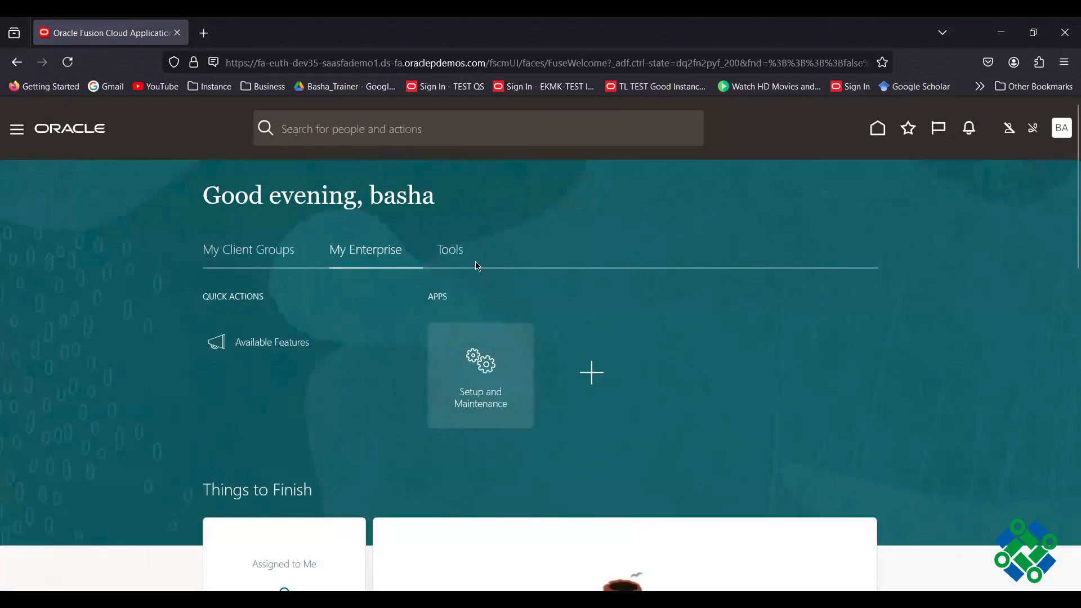
{"action": "left_click", "coordinate": [461, 252]}
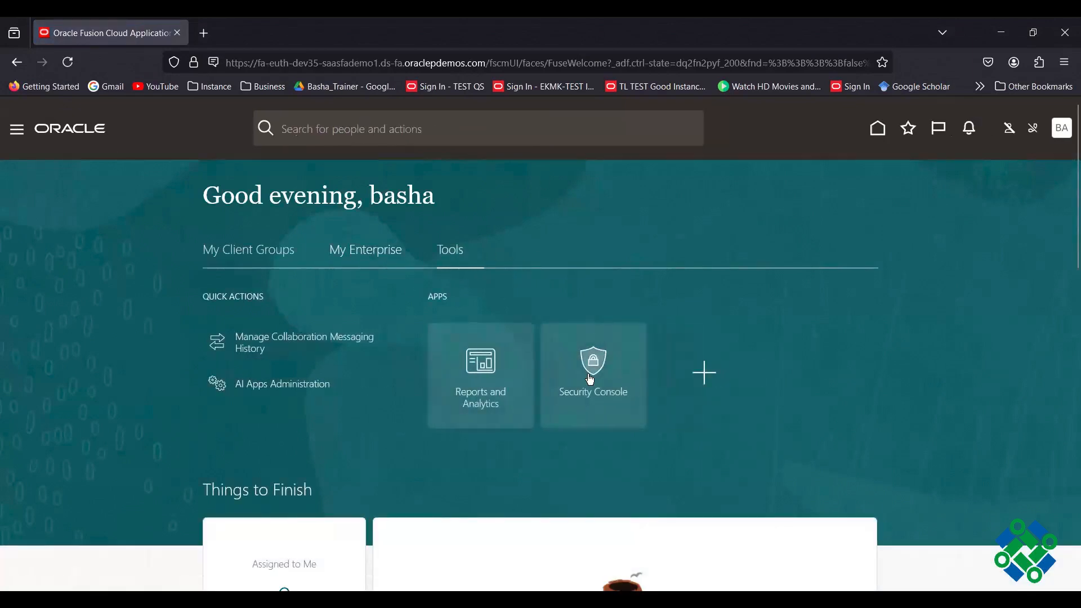
{"action": "left_click", "coordinate": [598, 365]}
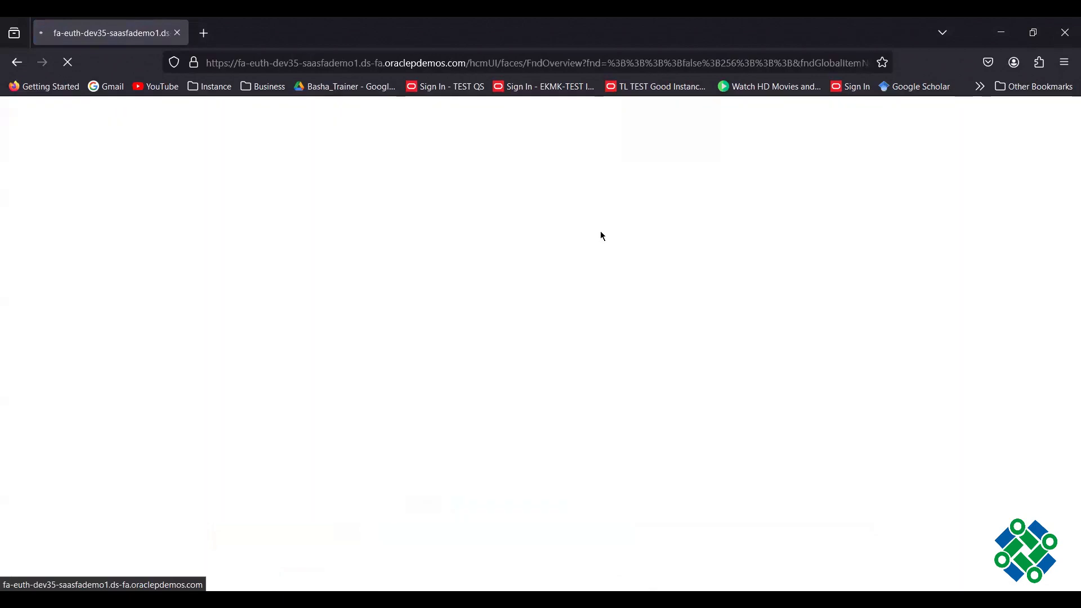
{"action": "left_click", "coordinate": [44, 283]}
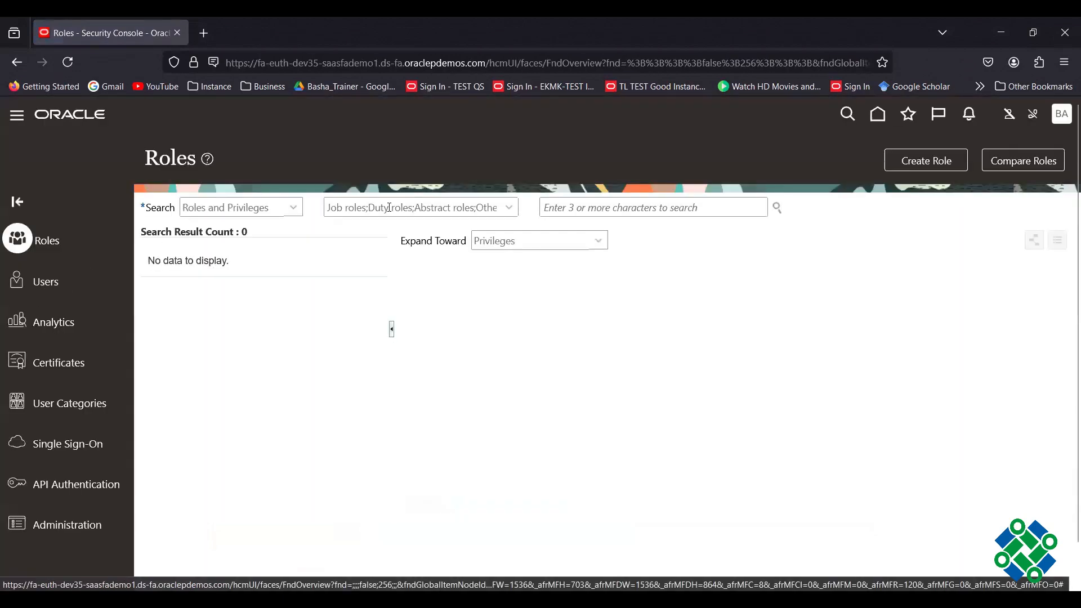
Search the user accounts for the consultant's user name and open the matching account's details
{"action": "left_click", "coordinate": [565, 207]}
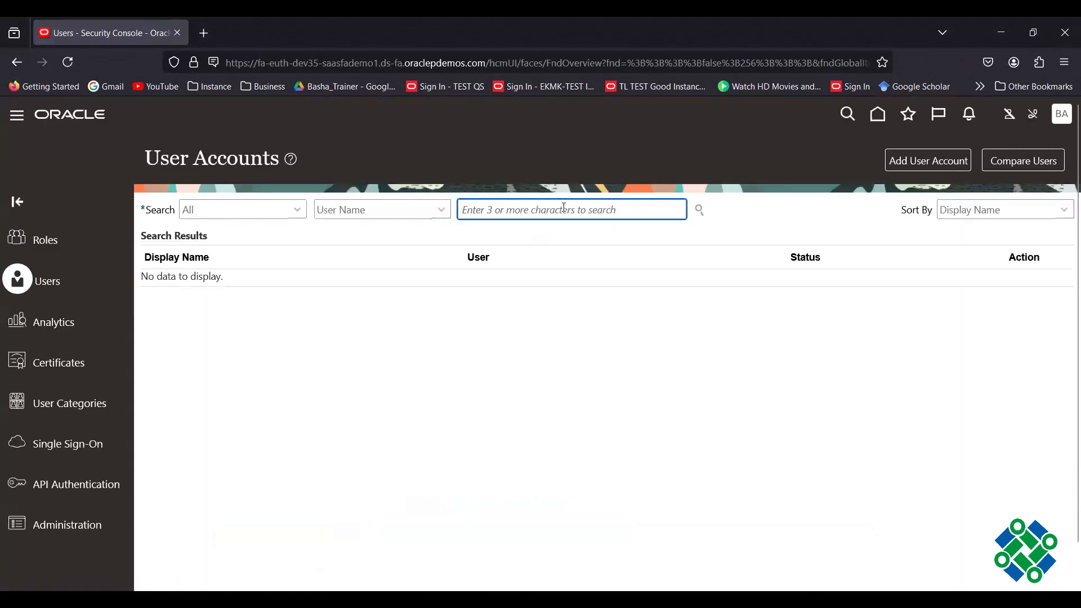
{"action": "type", "text": "basha"}
{"action": "key", "text": "Return"}
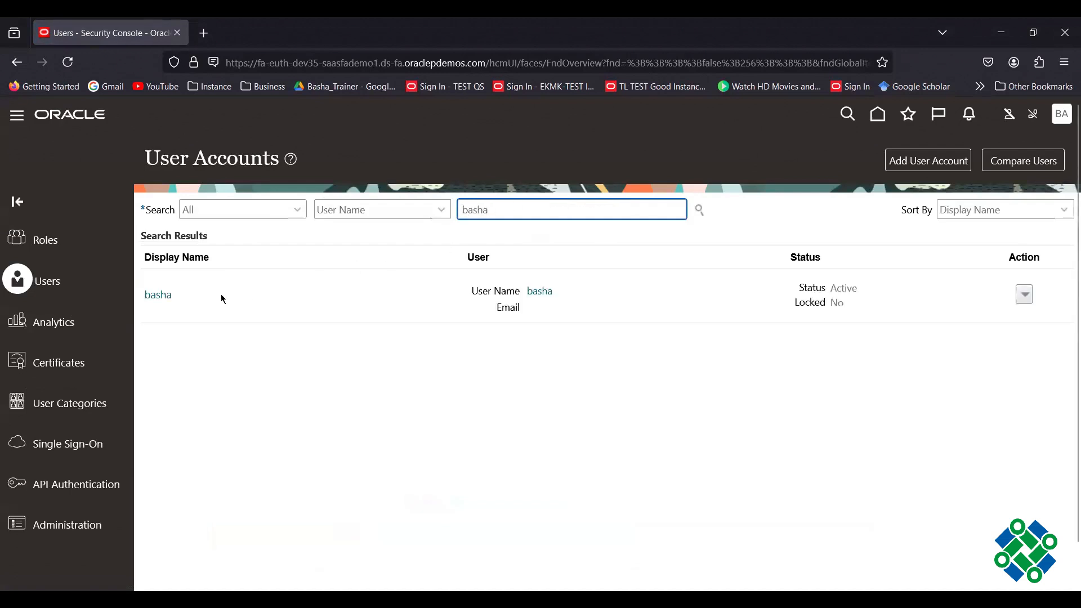
{"action": "left_click", "coordinate": [158, 296]}
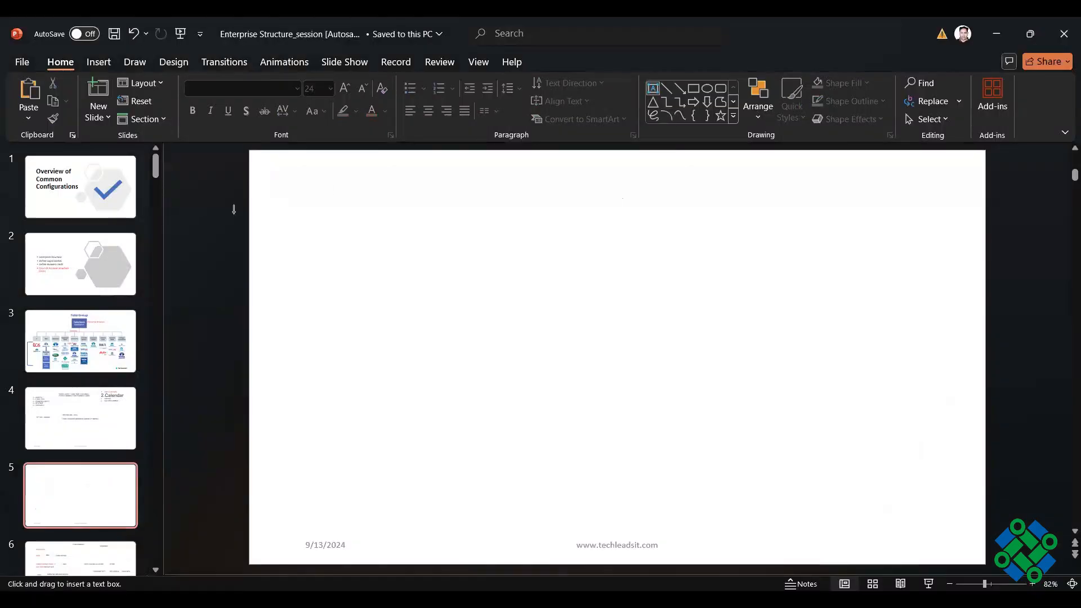
In PowerPoint, add a "Consultant" text box near the upper left of blank slide 5 and a "User" text box beside it at the same height
{"action": "left_click", "coordinate": [321, 195]}
{"action": "type", "text": "C"}
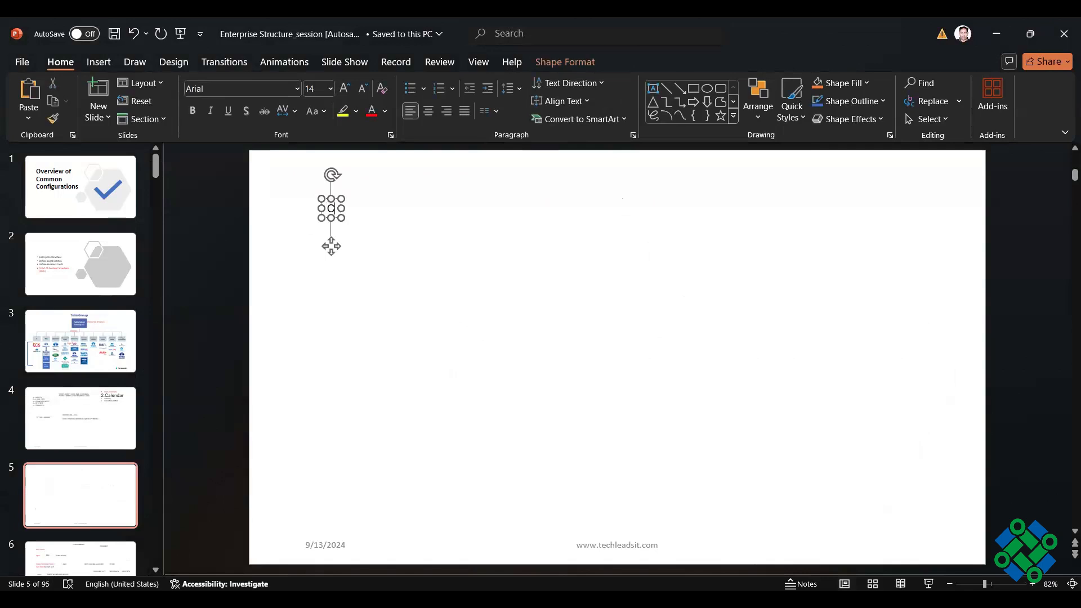
{"action": "type", "text": "onsultant"}
{"action": "left_click", "coordinate": [667, 194]}
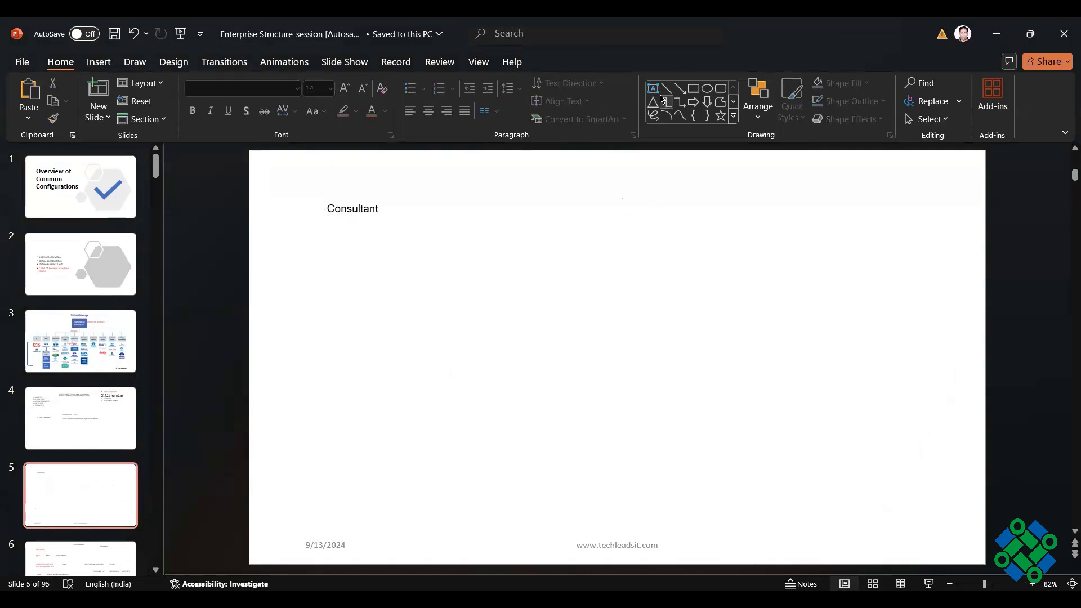
{"action": "left_click", "coordinate": [654, 90]}
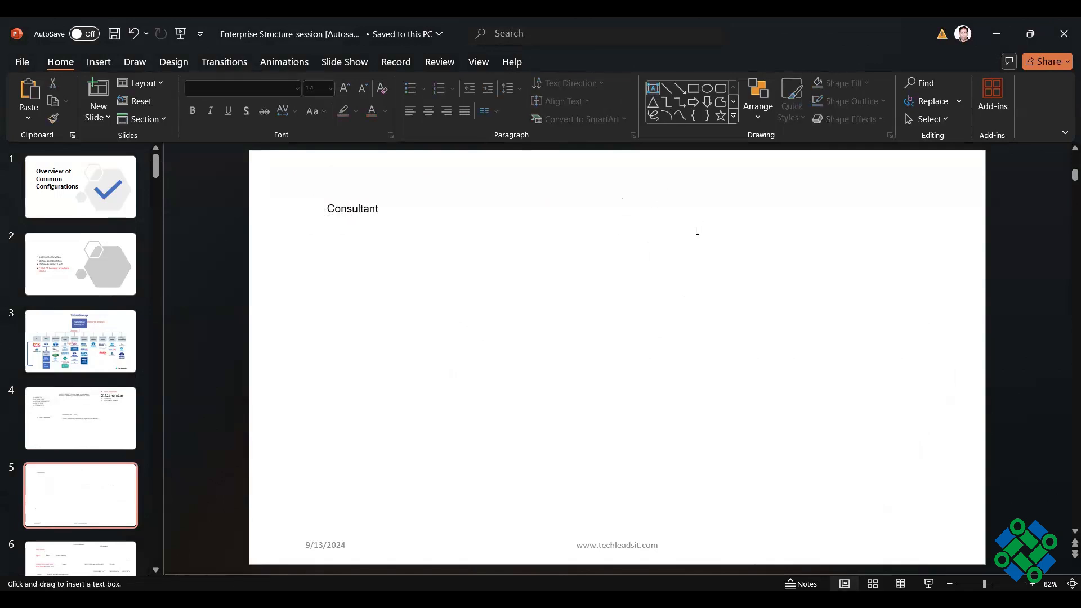
{"action": "left_click", "coordinate": [662, 198]}
{"action": "type", "text": "User"}
{"action": "left_click", "coordinate": [579, 187]}
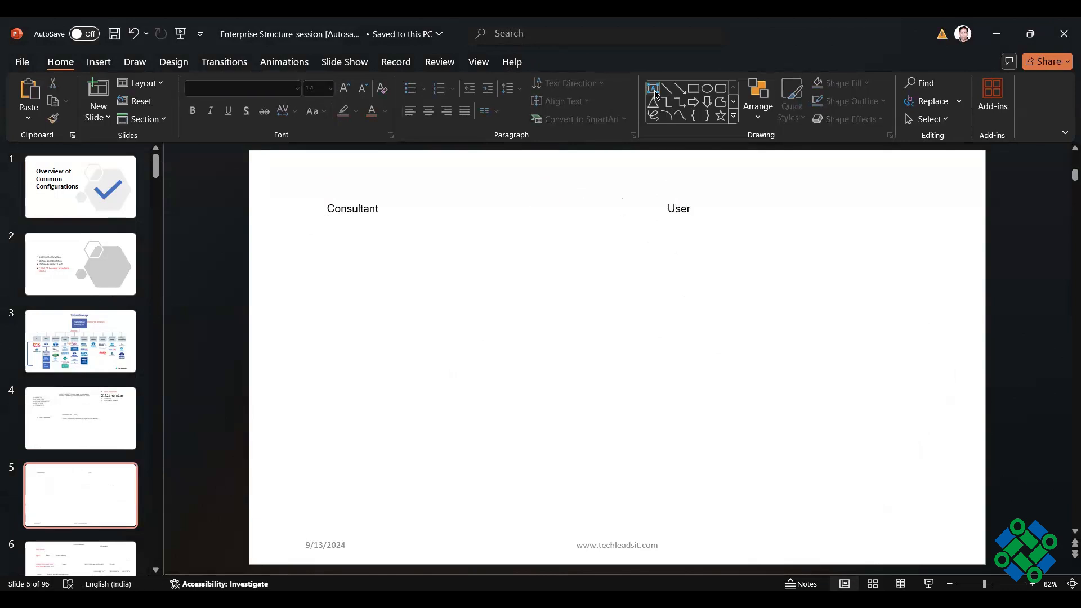
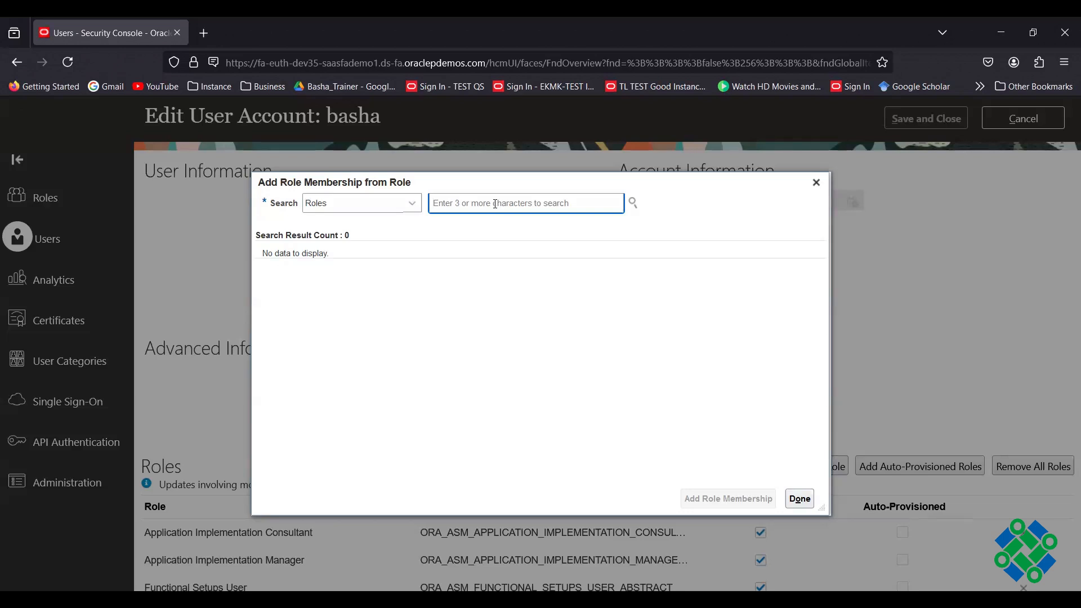
In the Oracle Security Console, find the General Accountant role with code ORA_GL_GENERAL_ACCOUNTANT_JOB and add it to the user account
{"action": "type", "text": "GENERAL"}
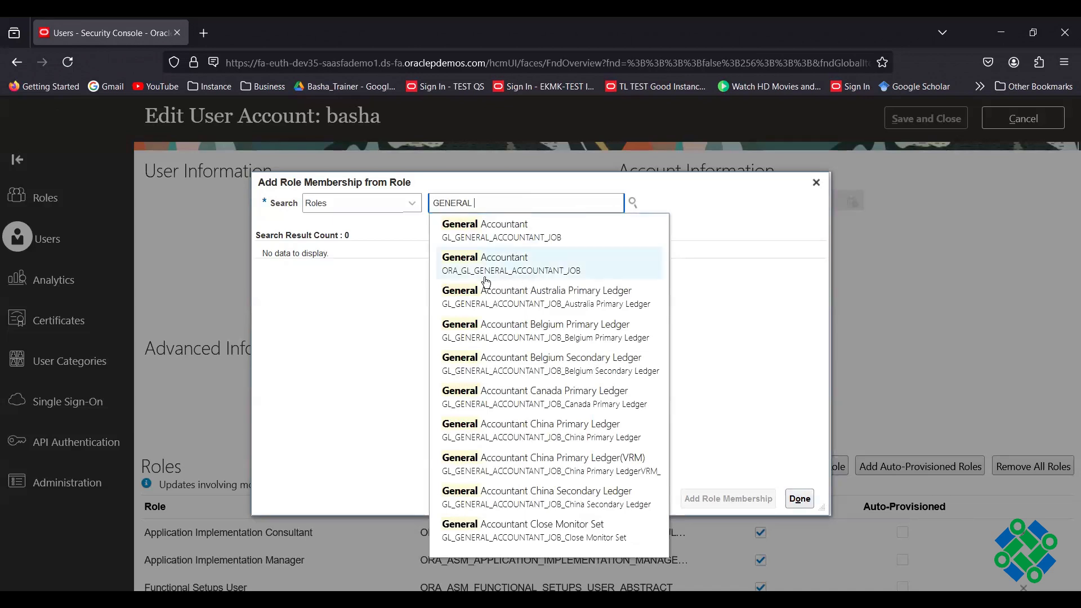
{"action": "left_click", "coordinate": [514, 274]}
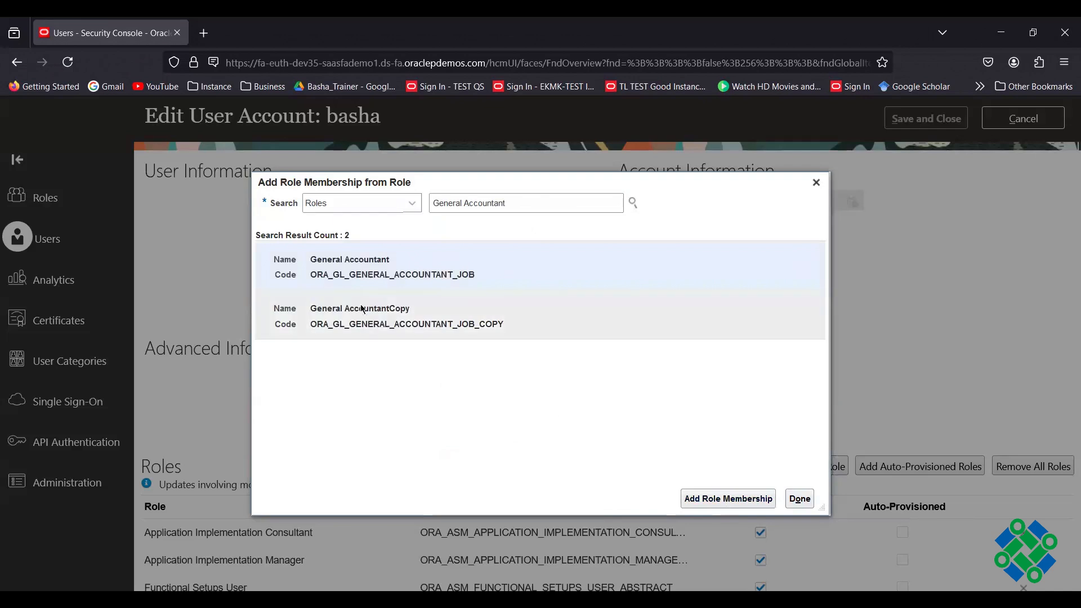
{"action": "left_click", "coordinate": [711, 501]}
Add the General Accounting Manager role with code ORA_GL_GENERAL_ACCOUNTING_MANAGER_JOB to the user account and finish adding roles
{"action": "left_click", "coordinate": [530, 205]}
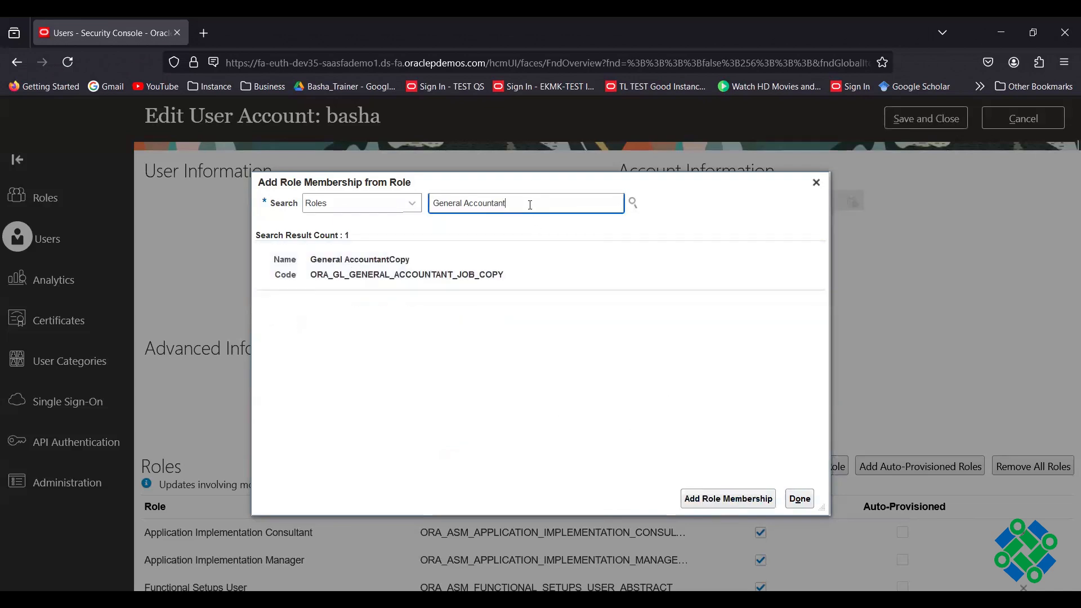
{"action": "key", "text": "BackSpace"}
{"action": "key", "text": "BackSpace"}
{"action": "key", "text": "BackSpace"}
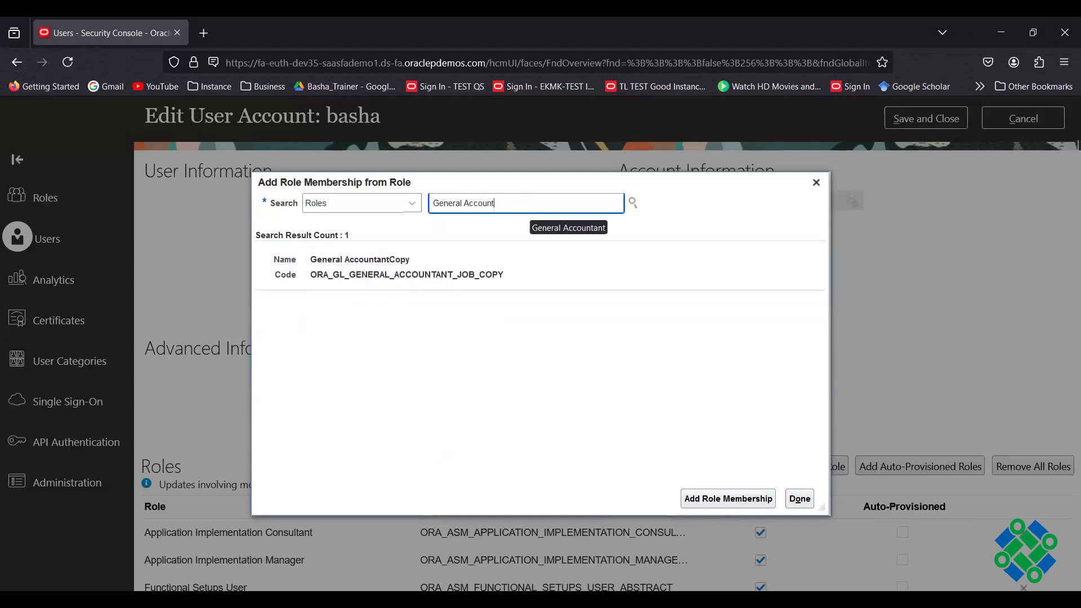
{"action": "type", "text": "IN"}
{"action": "type", "text": "G"}
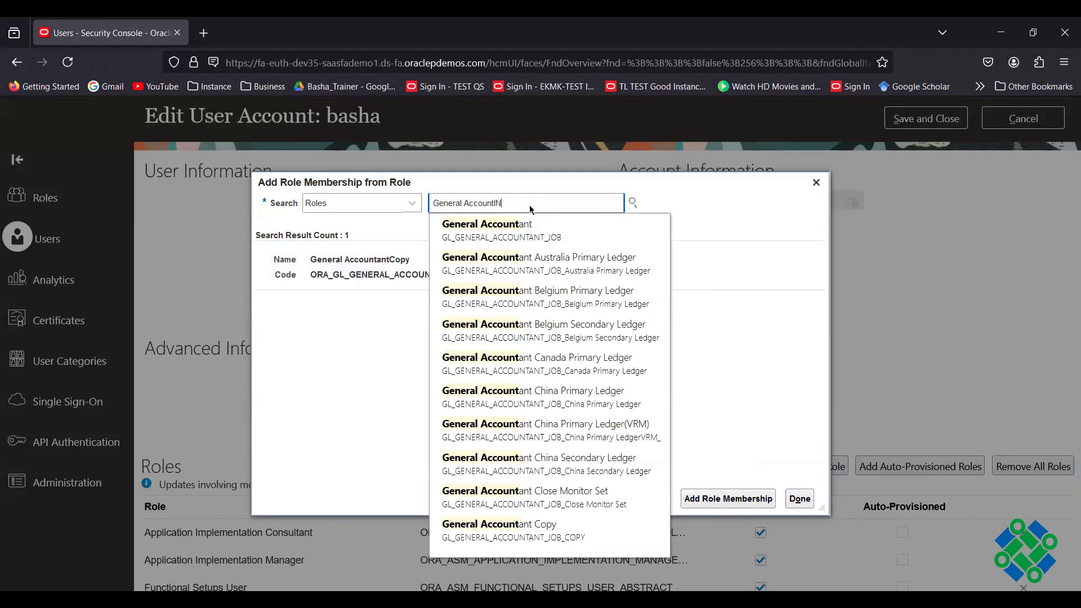
{"action": "type", "text": " M"}
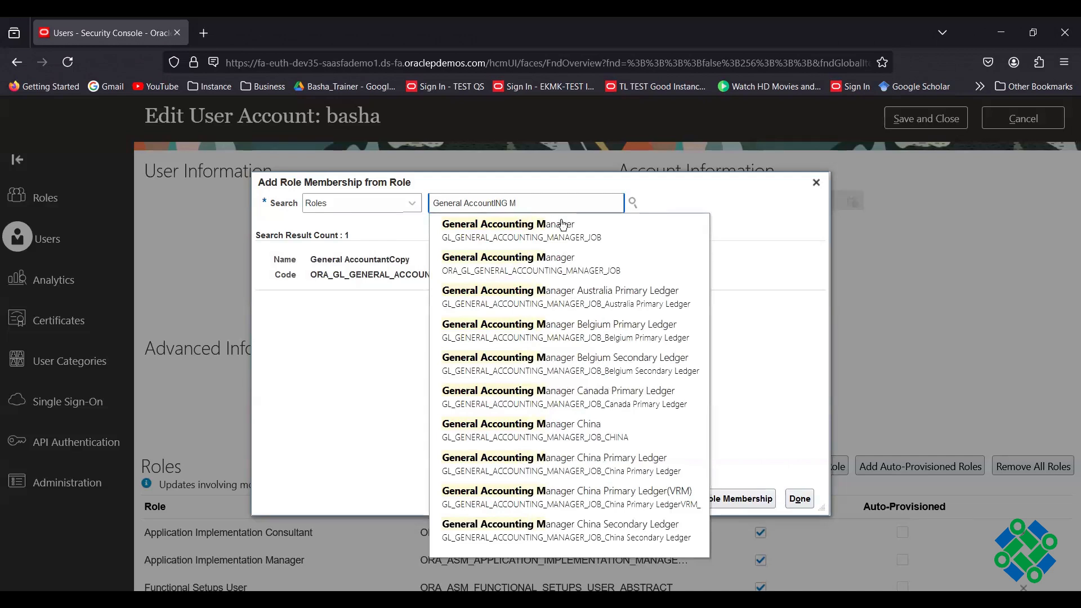
{"action": "left_click", "coordinate": [584, 271]}
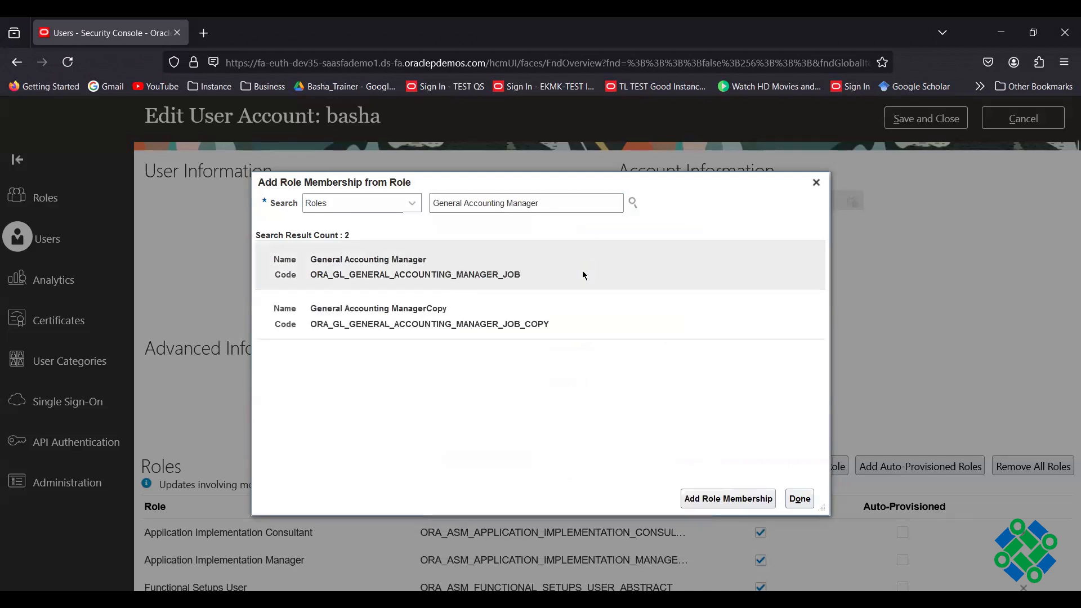
{"action": "key", "text": "Caps_Lock"}
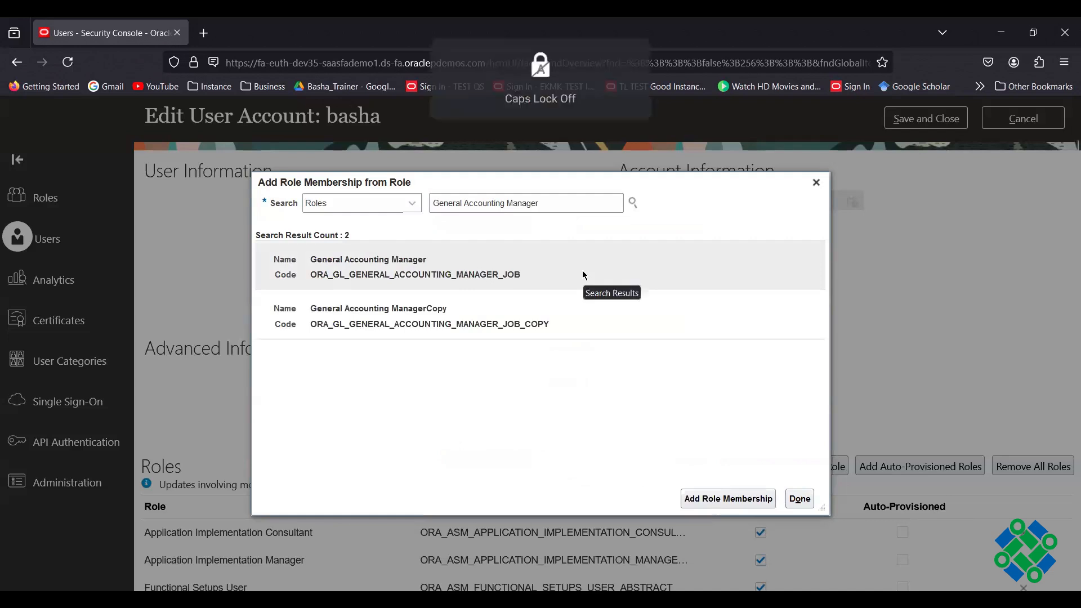
{"action": "left_click", "coordinate": [564, 276]}
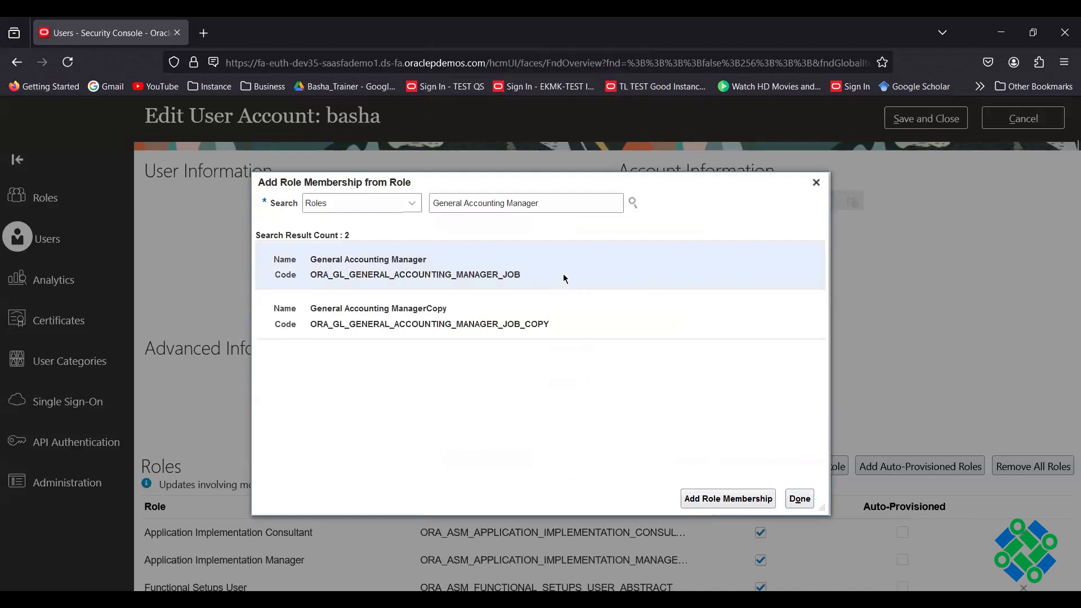
{"action": "left_click", "coordinate": [709, 500]}
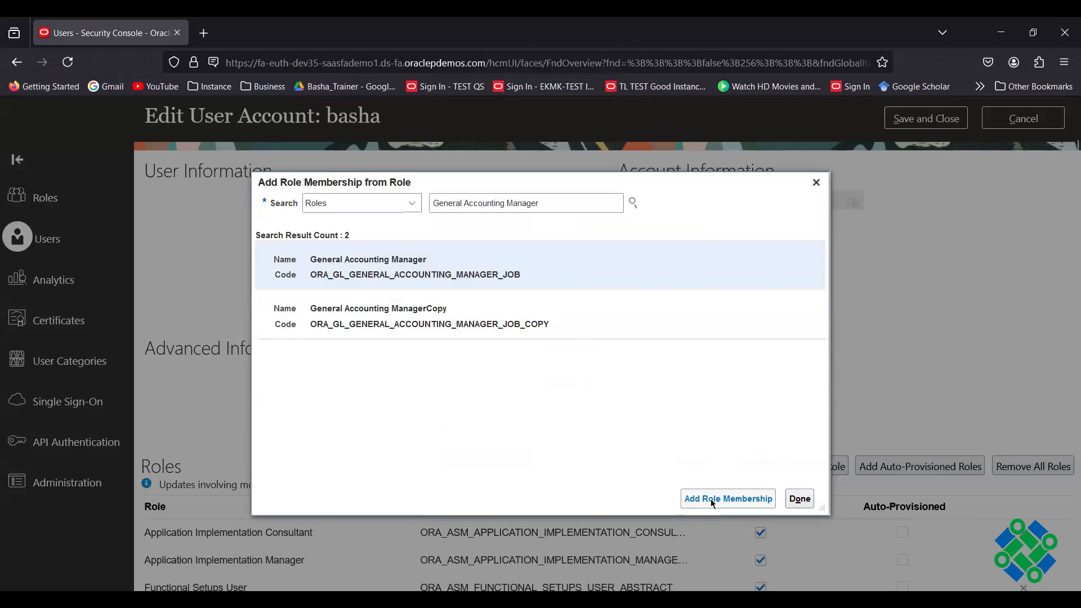
{"action": "left_click", "coordinate": [798, 501]}
Save and close the user account with its added roles, and review the role list in the account details
{"action": "scroll", "coordinate": [710, 357], "scroll_direction": "down", "scroll_amount": 3}
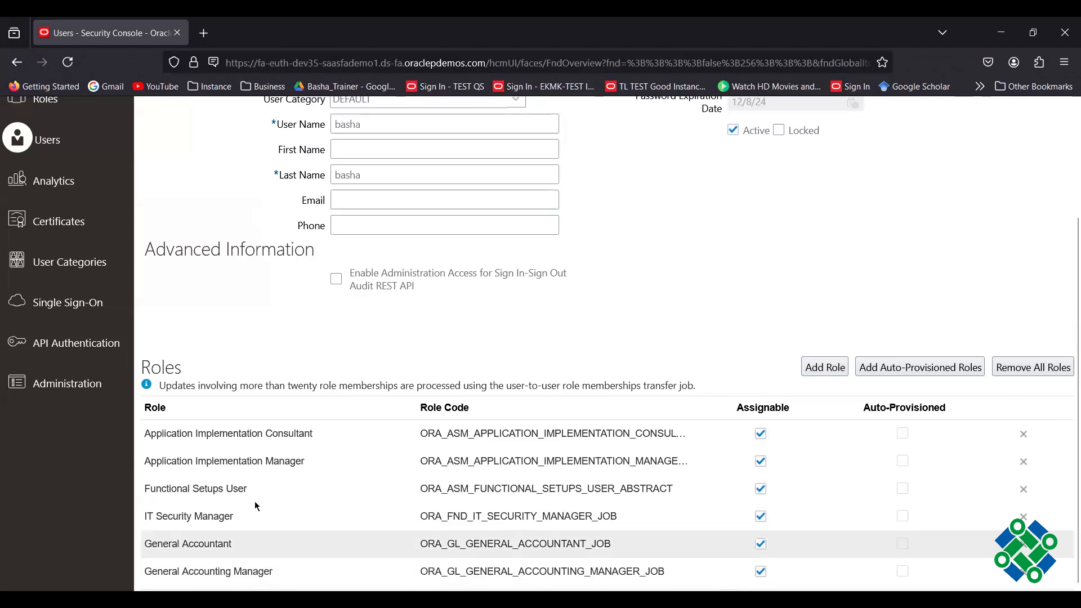
{"action": "scroll", "coordinate": [256, 506], "scroll_direction": "up", "scroll_amount": 3}
{"action": "left_click", "coordinate": [948, 165]}
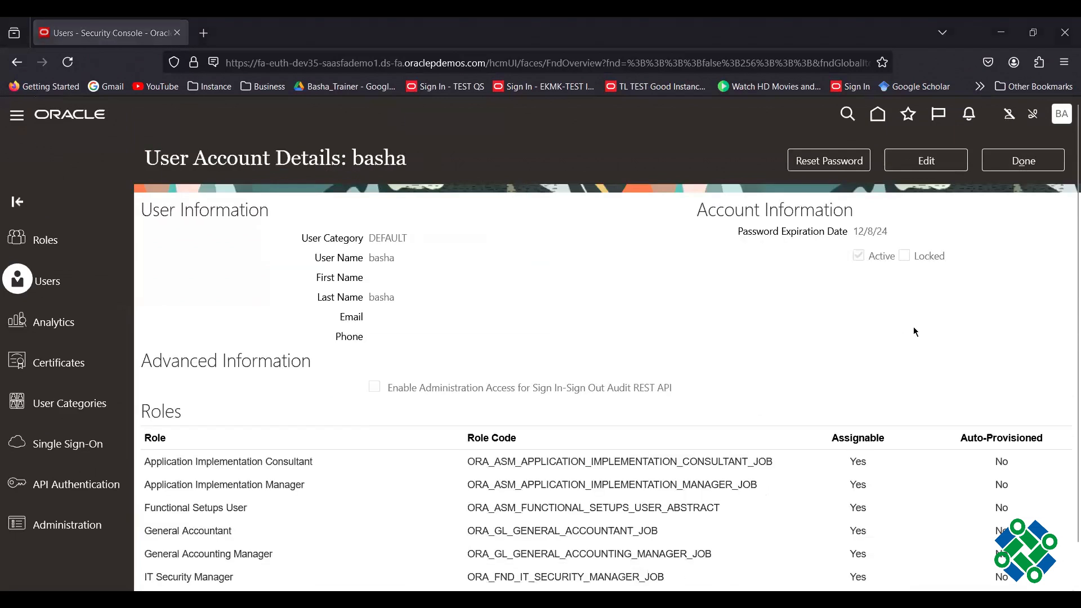
{"action": "scroll", "coordinate": [812, 369], "scroll_direction": "down", "scroll_amount": 1}
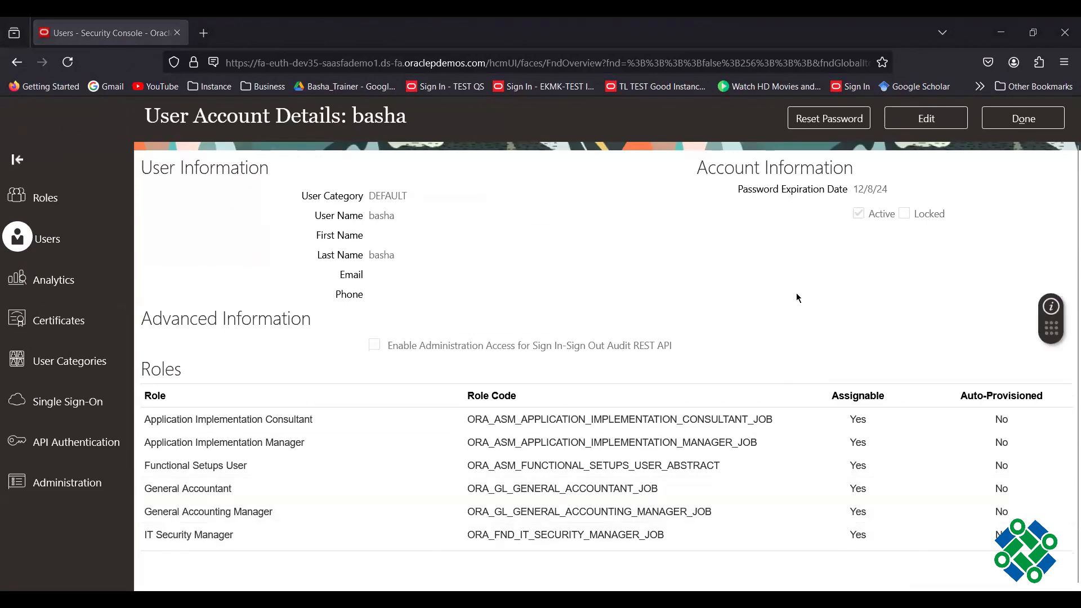
{"action": "scroll", "coordinate": [879, 243], "scroll_direction": "up", "scroll_amount": 1}
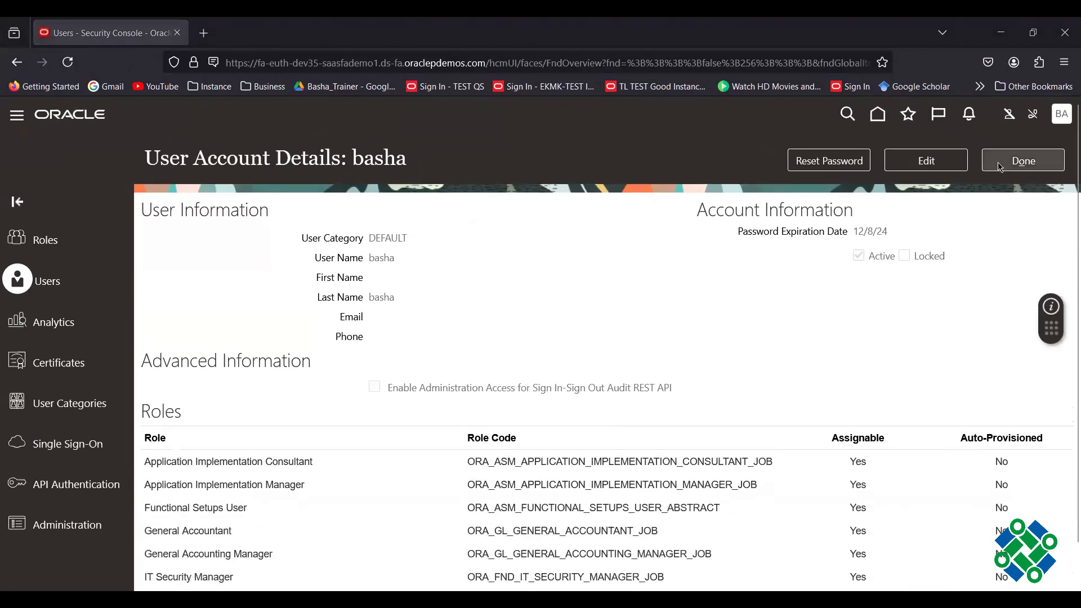
Finish viewing the user account details, then sign out and confirm the single sign-off
{"action": "left_click", "coordinate": [1030, 168]}
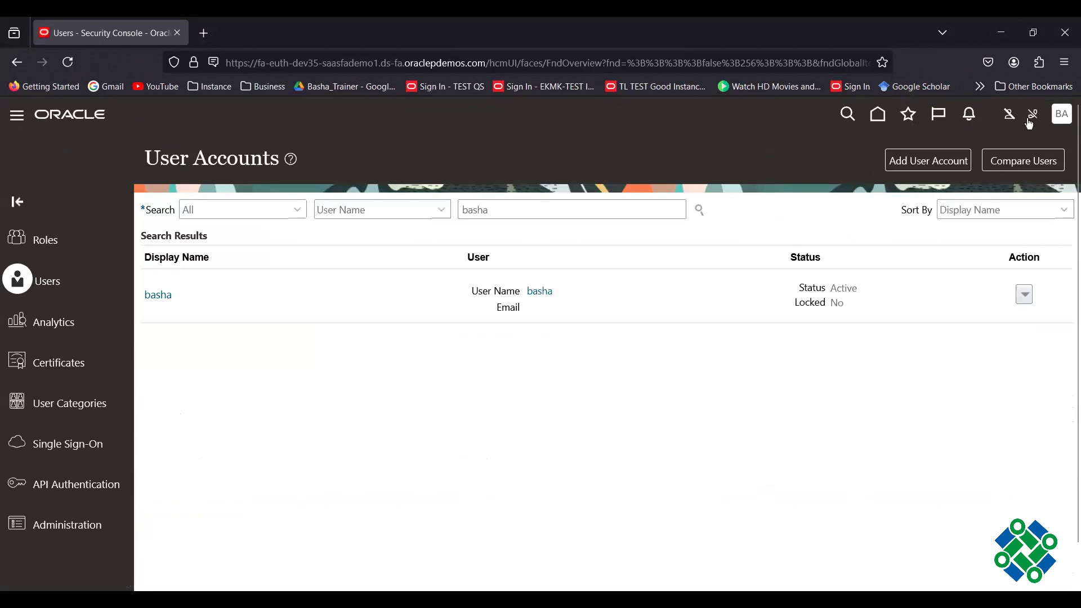
{"action": "left_click", "coordinate": [1062, 116]}
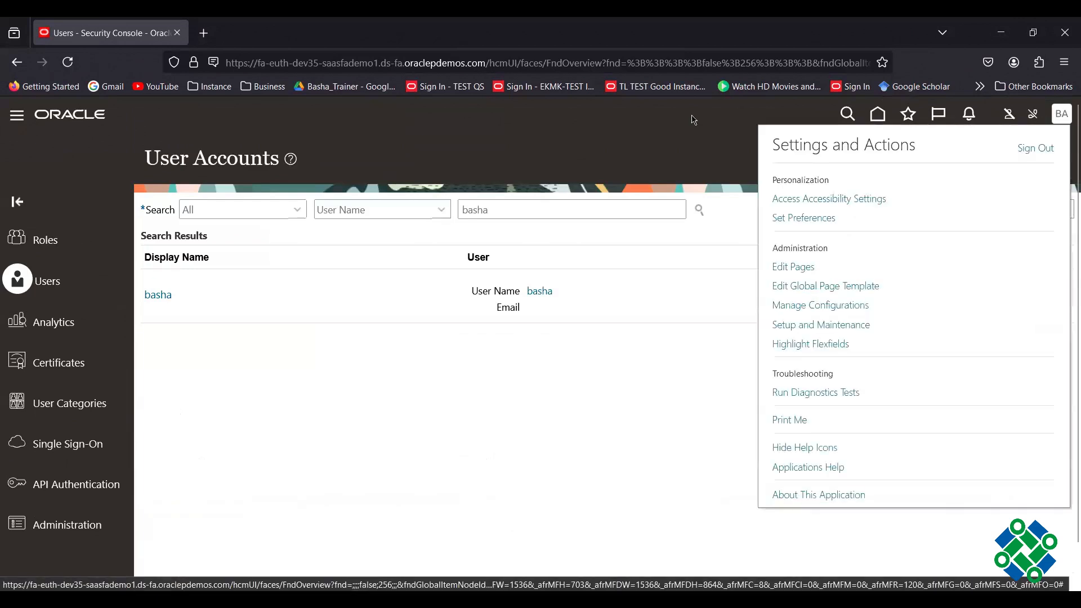
{"action": "left_click", "coordinate": [1036, 149]}
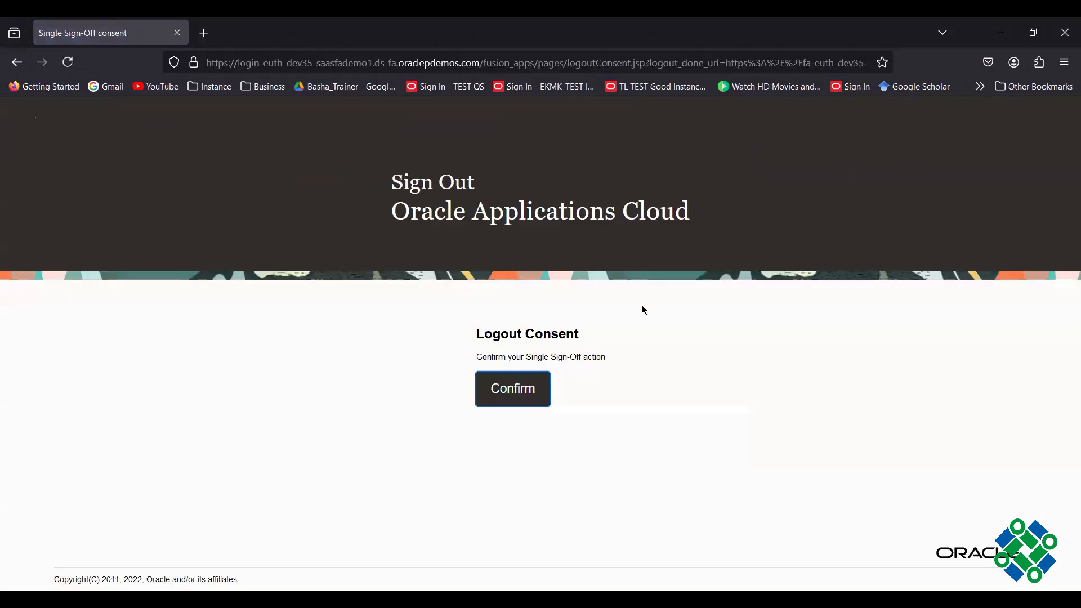
{"action": "left_click", "coordinate": [522, 390]}
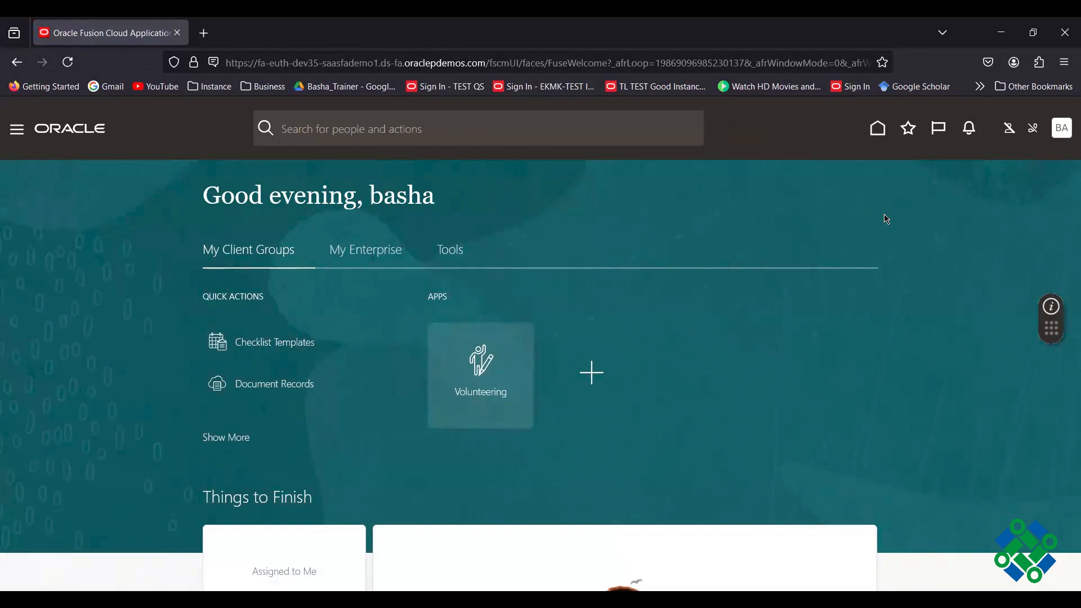
From the home page, open Setup and Maintenance under My Enterprise
{"action": "left_click", "coordinate": [1064, 131]}
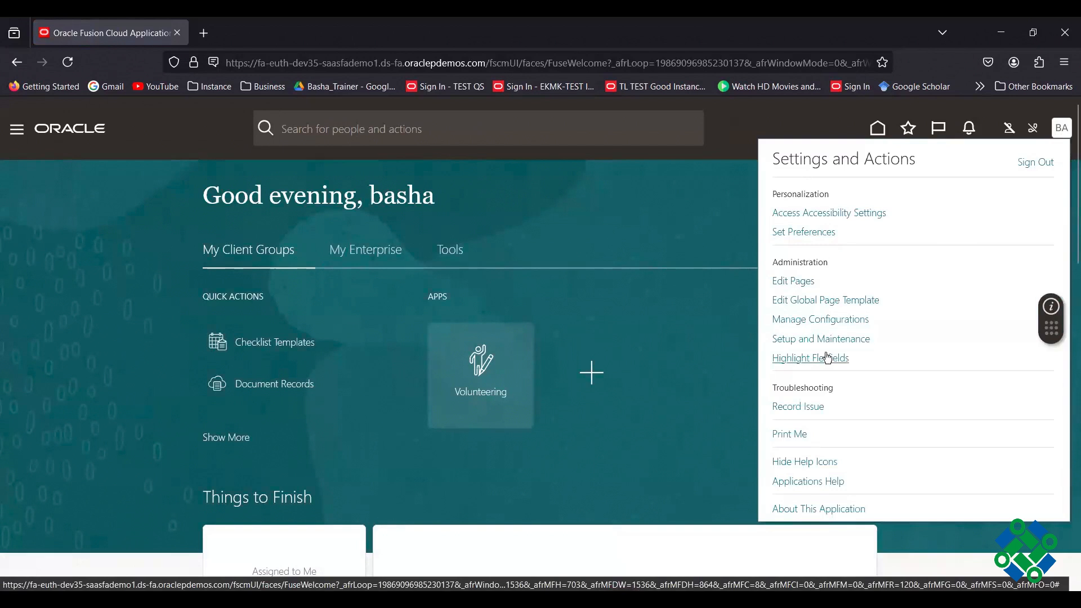
{"action": "left_click", "coordinate": [607, 239]}
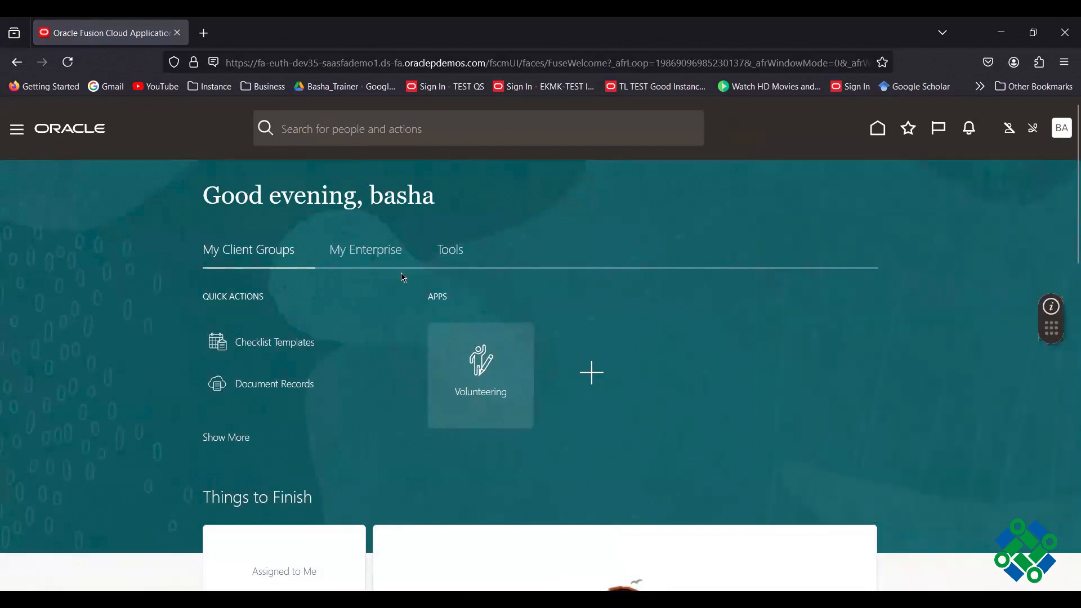
{"action": "left_click", "coordinate": [361, 251]}
{"action": "left_click", "coordinate": [461, 357]}
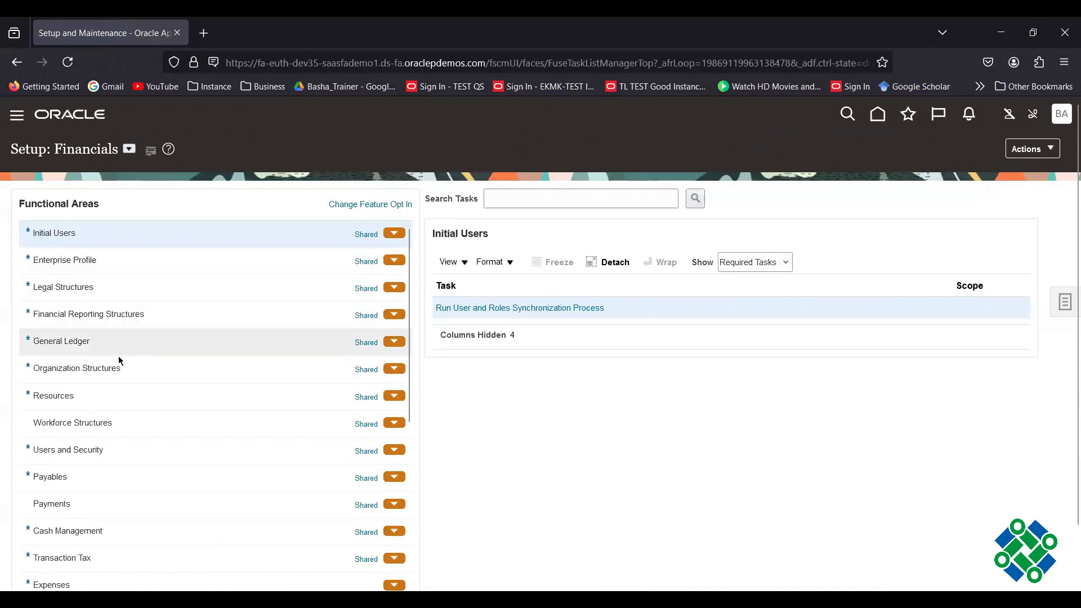
Show all tasks of the General Ledger functional area and look through its task list
{"action": "left_click", "coordinate": [88, 345]}
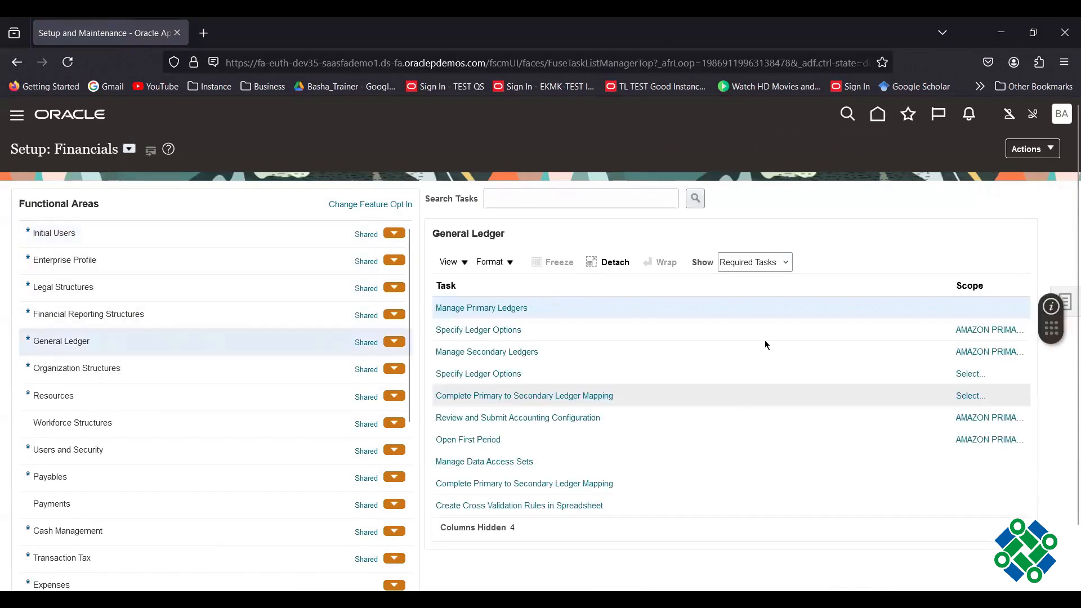
{"action": "left_click", "coordinate": [771, 262]}
{"action": "left_click", "coordinate": [755, 282]}
{"action": "scroll", "coordinate": [785, 410], "scroll_direction": "down", "scroll_amount": 3}
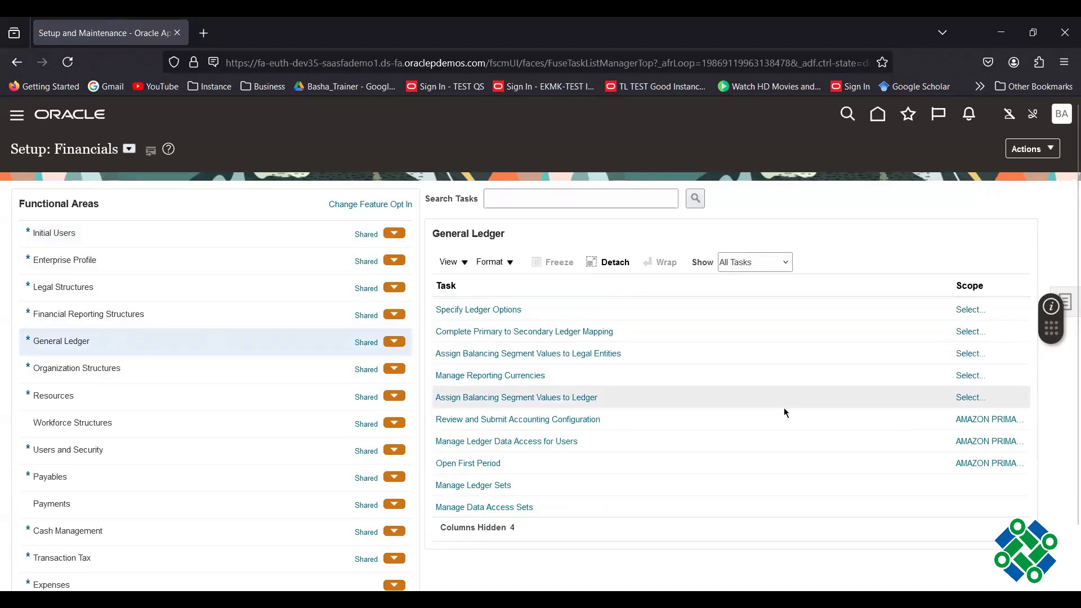
{"action": "scroll", "coordinate": [785, 412], "scroll_direction": "down", "scroll_amount": 3}
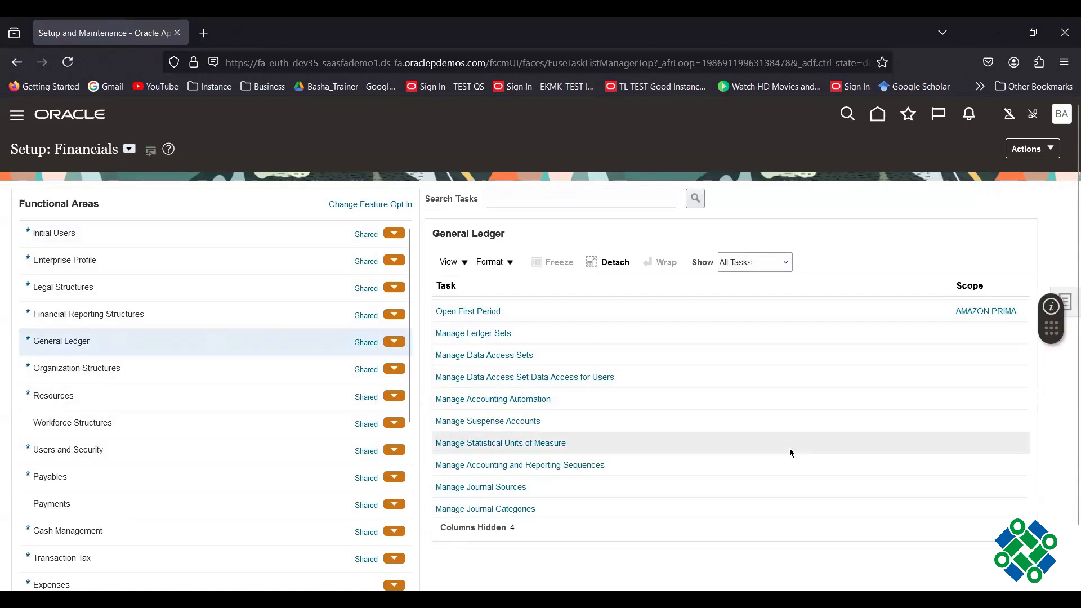
Show all tasks of the Users and Security functional area and open Manage Data Access for Users
{"action": "left_click", "coordinate": [71, 451]}
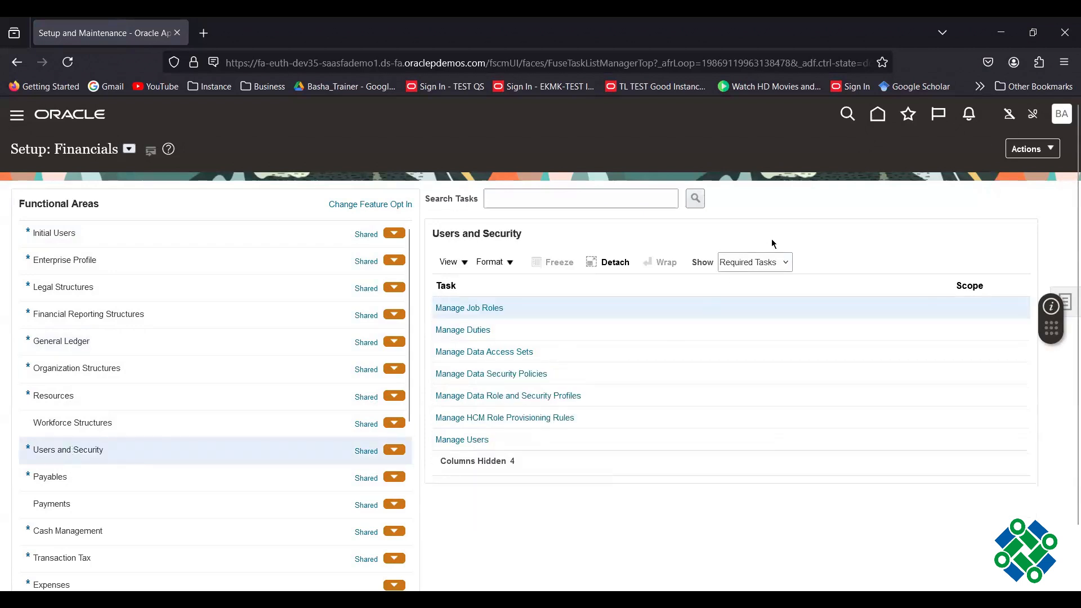
{"action": "left_click", "coordinate": [754, 270]}
{"action": "left_click", "coordinate": [746, 283]}
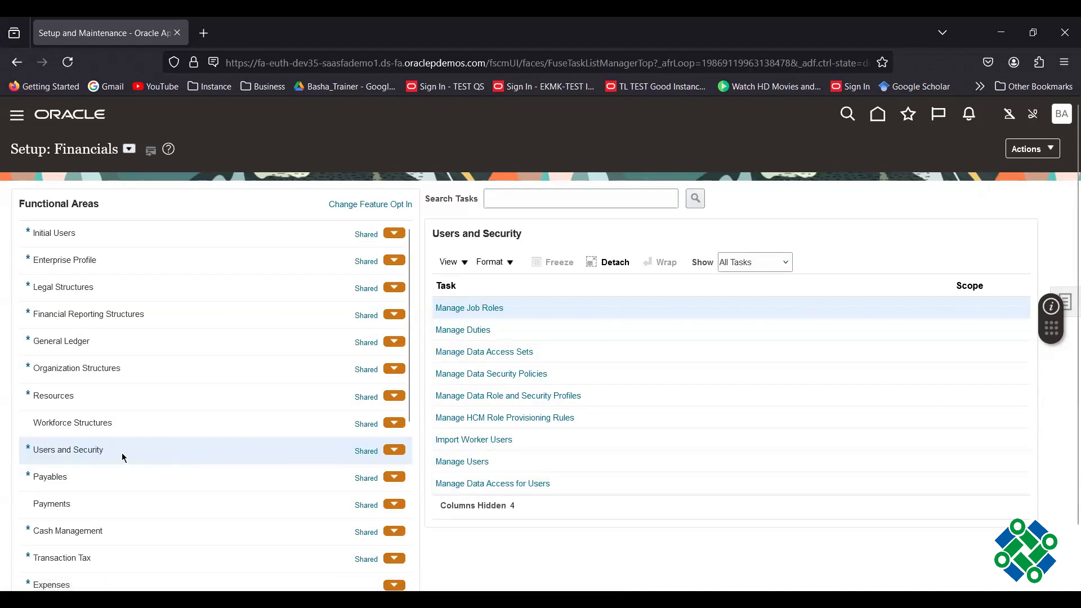
{"action": "left_click", "coordinate": [479, 485]}
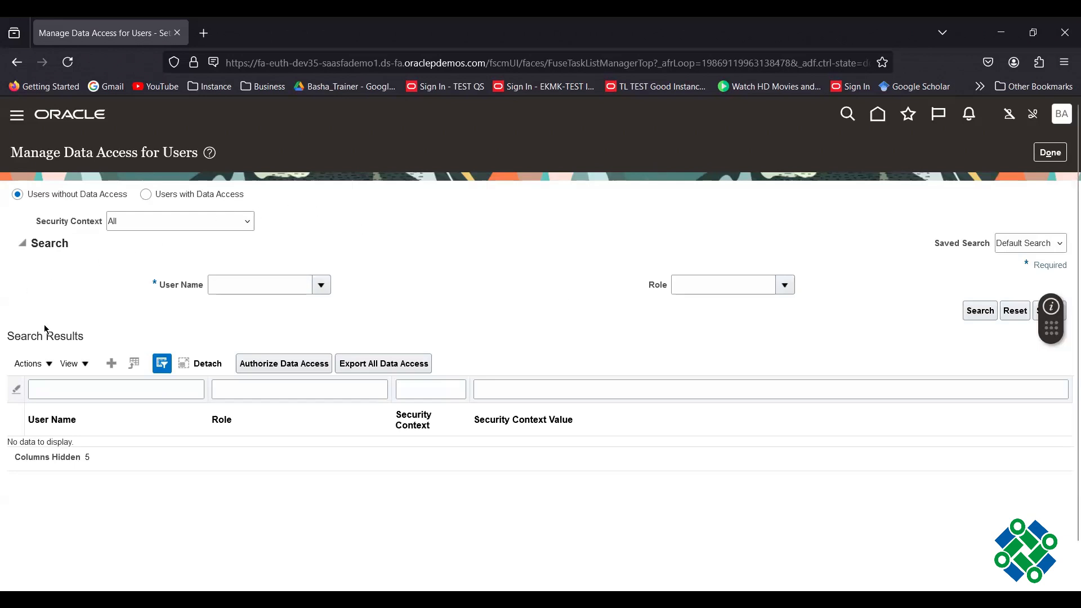
Create a data access entry for the user account with the General Accountant role
{"action": "left_click", "coordinate": [111, 365]}
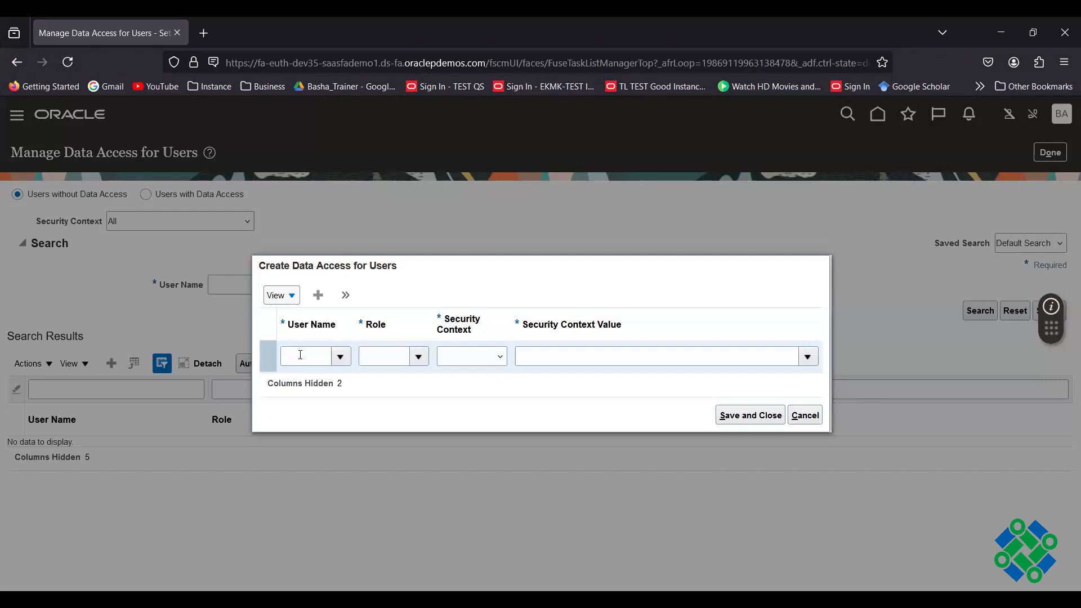
{"action": "left_click", "coordinate": [301, 355]}
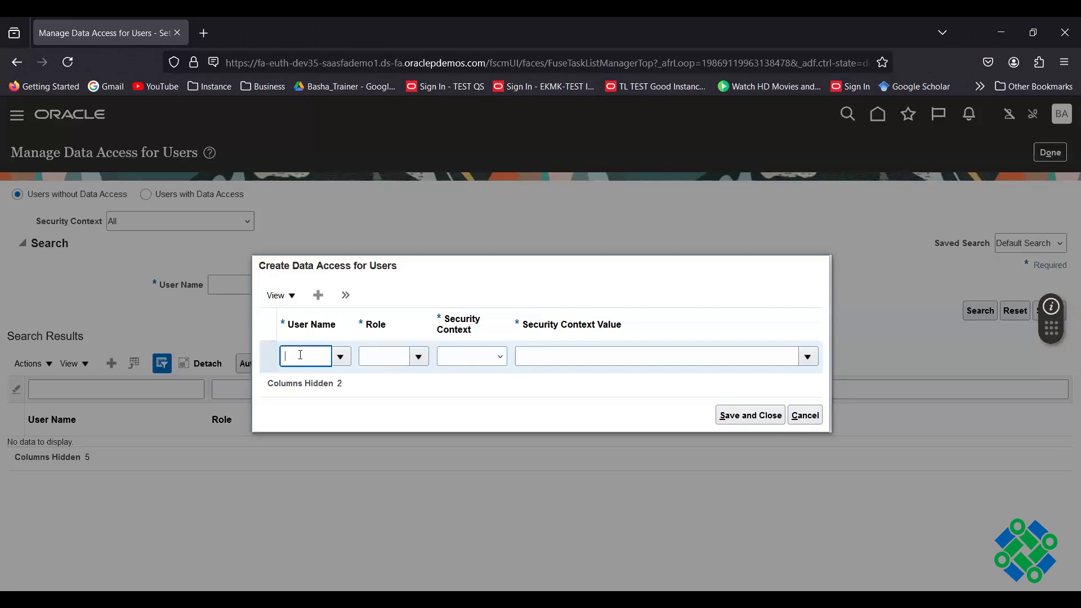
{"action": "type", "text": "bash"}
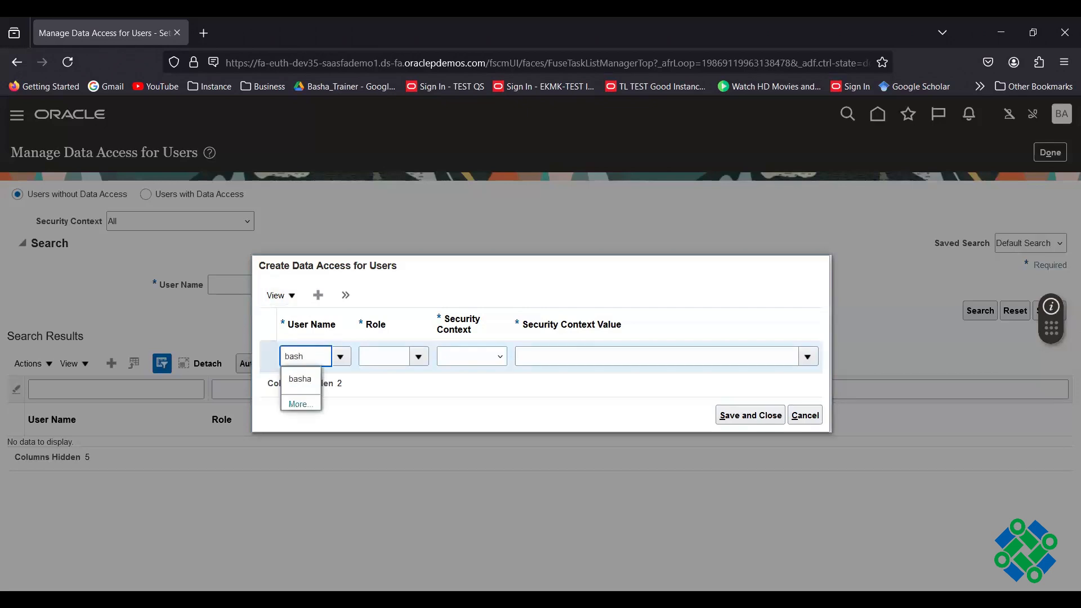
{"action": "left_click", "coordinate": [307, 381]}
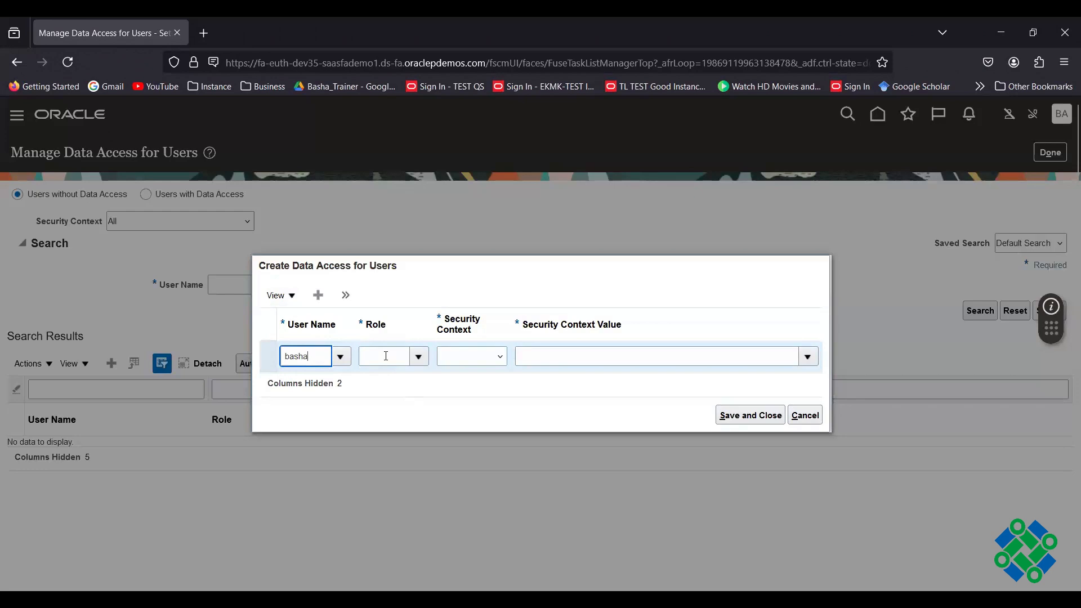
{"action": "left_click", "coordinate": [419, 358]}
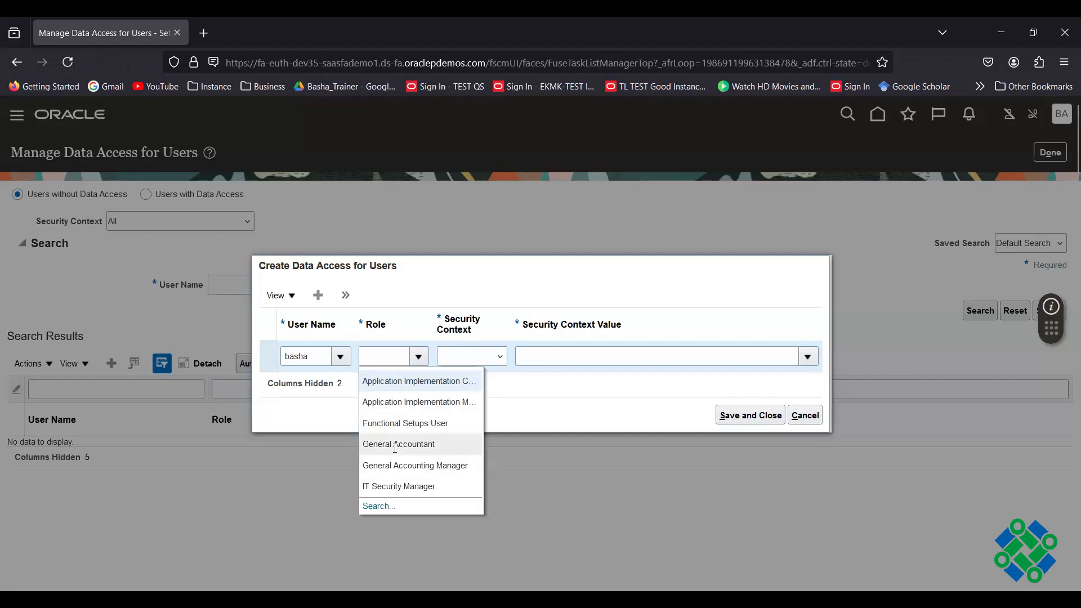
{"action": "left_click", "coordinate": [395, 445]}
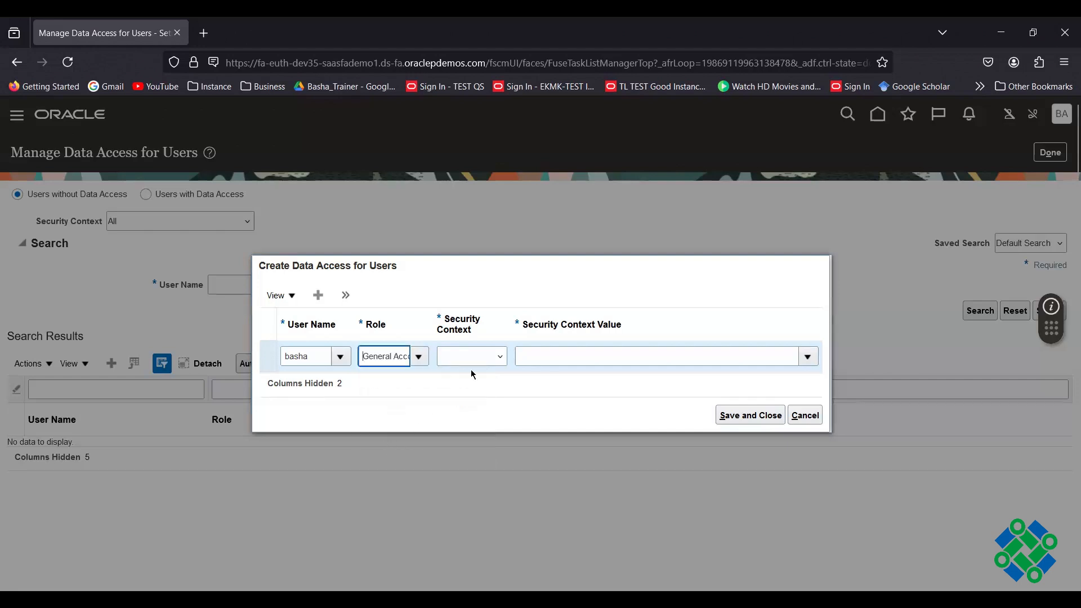
Set the General Accountant entry's security context to Data access set with AMAZON PRIMARY LEDGER as its value
{"action": "left_click", "coordinate": [500, 359]}
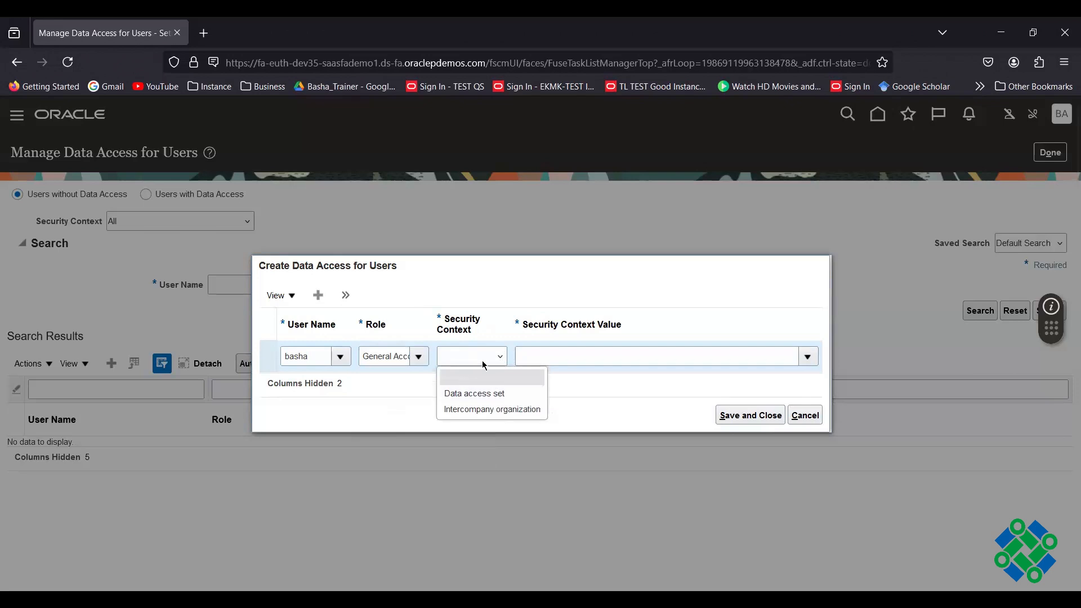
{"action": "left_click", "coordinate": [482, 395]}
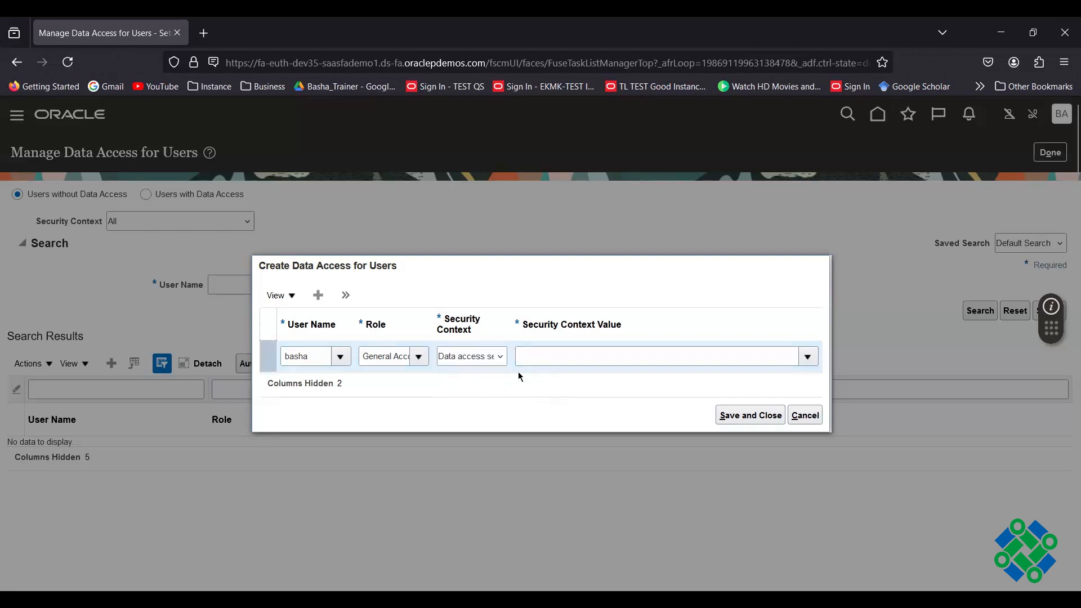
{"action": "left_click", "coordinate": [536, 359]}
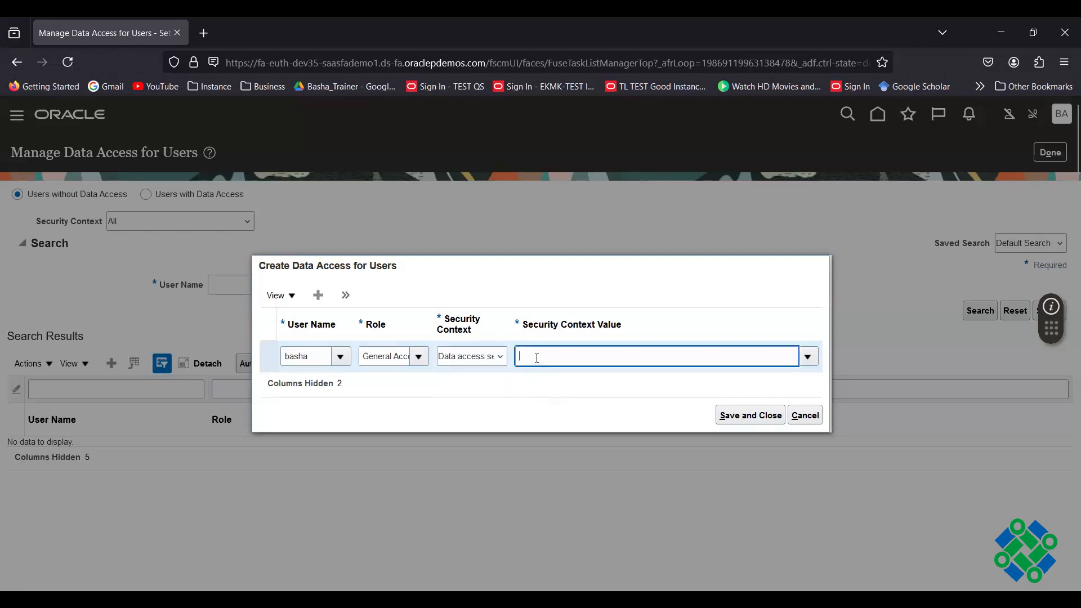
{"action": "type", "text": "amazon"}
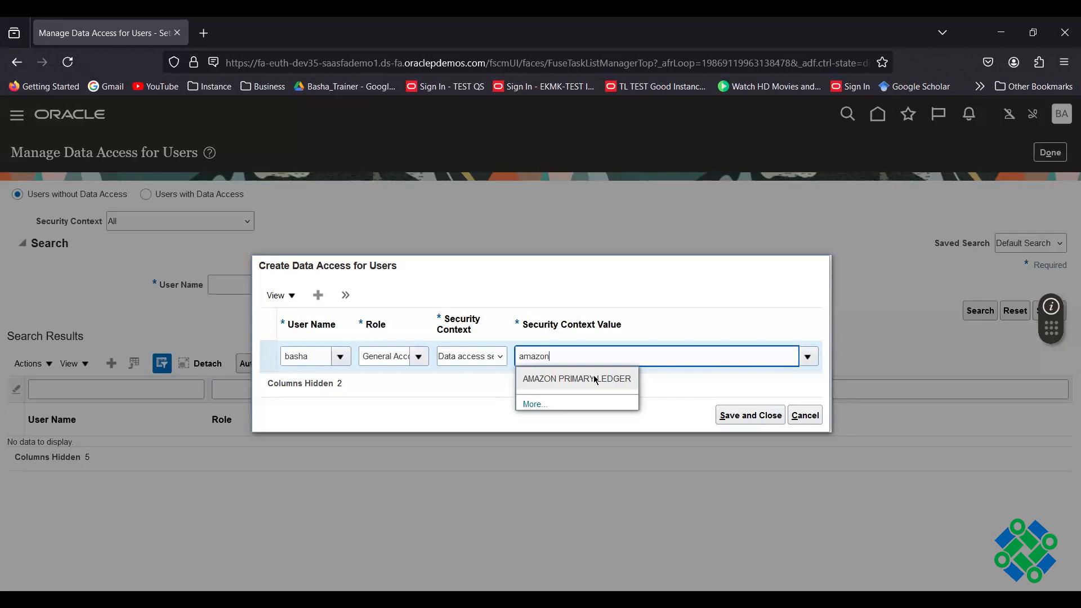
{"action": "left_click", "coordinate": [596, 380]}
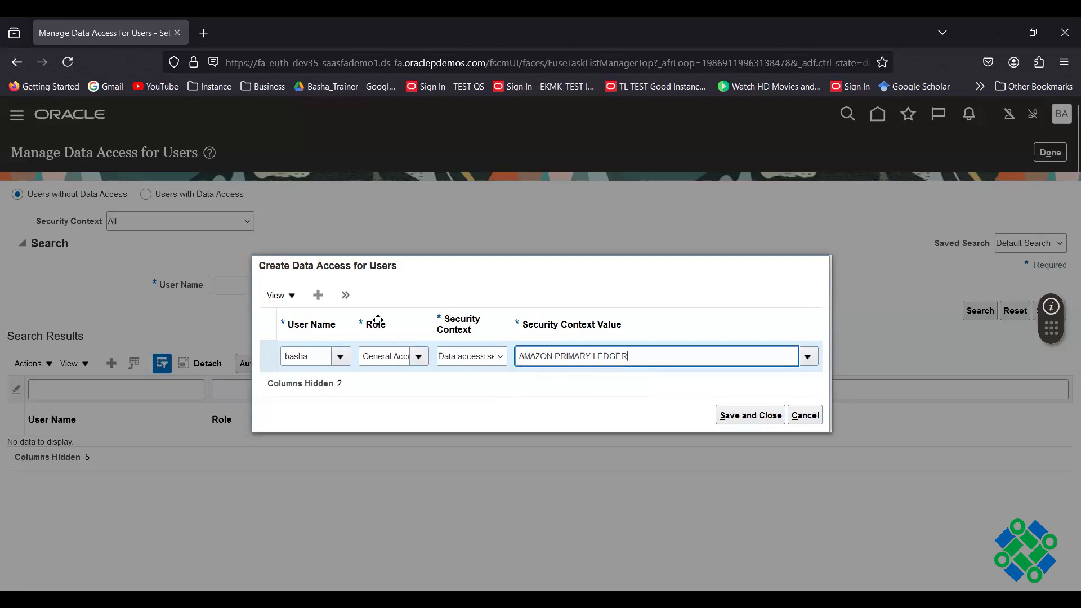
{"action": "left_click", "coordinate": [347, 295]}
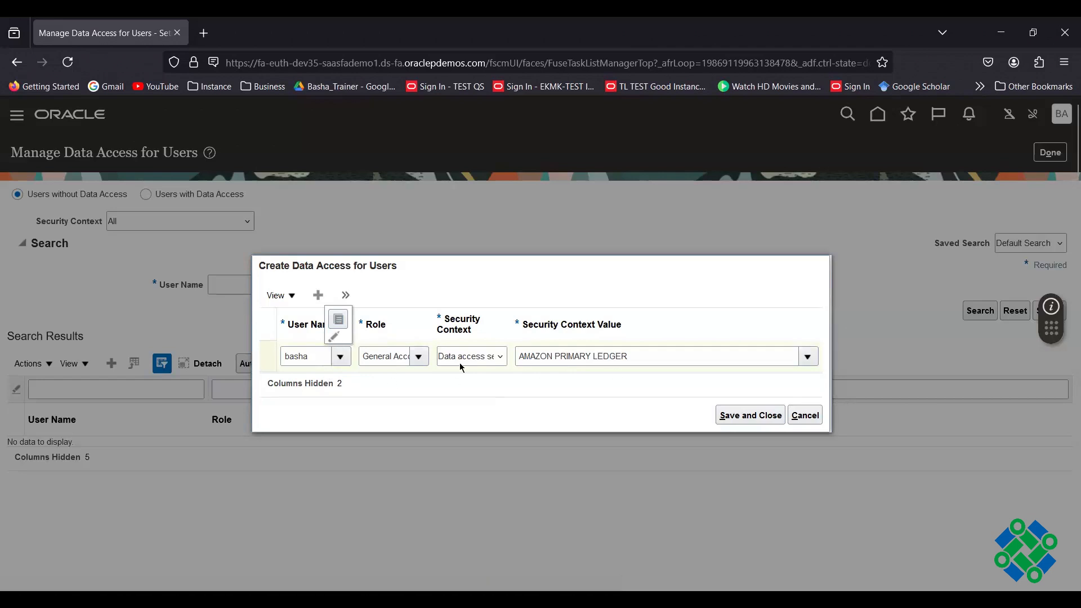
Add a second data access row for the same user account with the General Accounting Manager role
{"action": "left_click", "coordinate": [323, 303]}
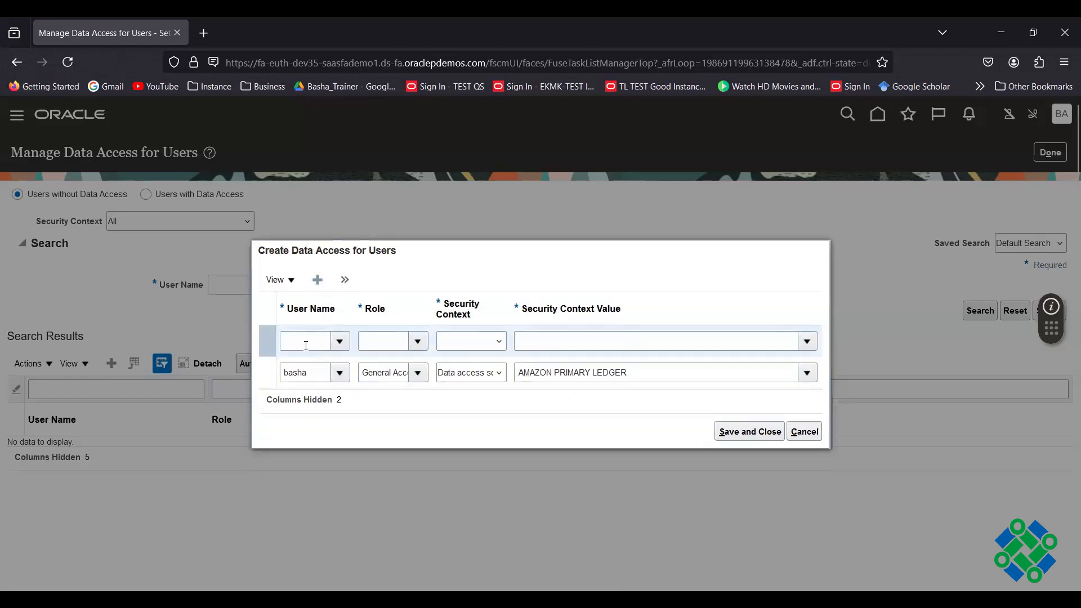
{"action": "left_click", "coordinate": [387, 373]}
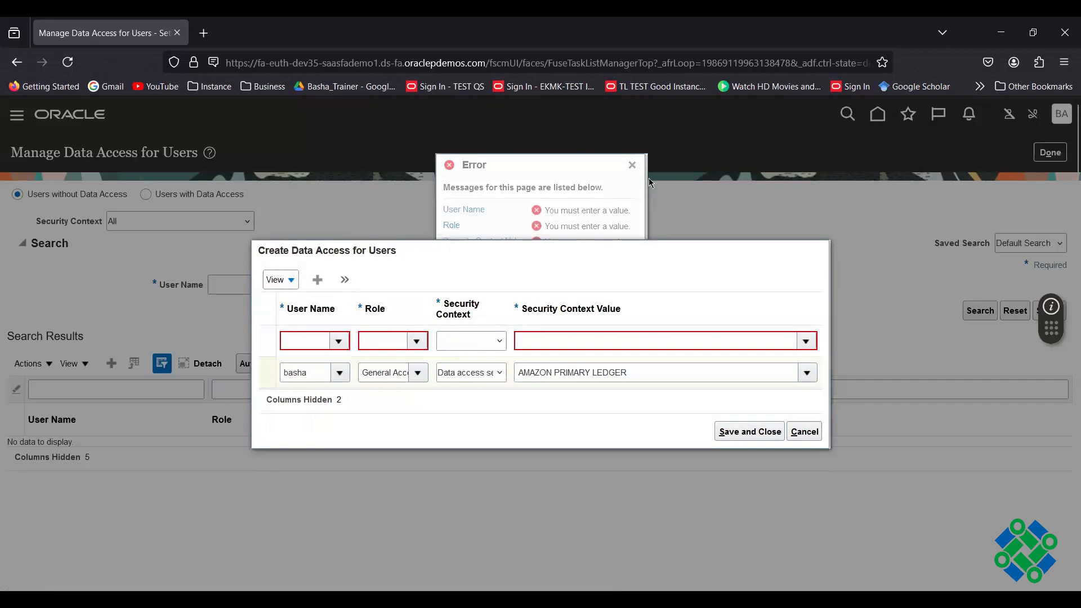
{"action": "left_click", "coordinate": [634, 166]}
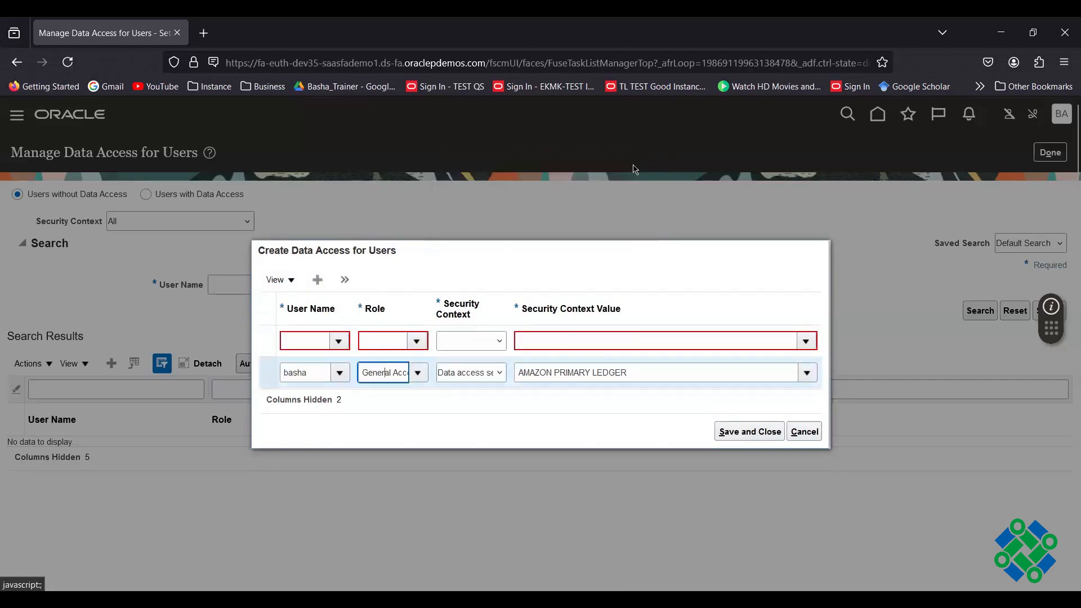
{"action": "left_click", "coordinate": [306, 340]}
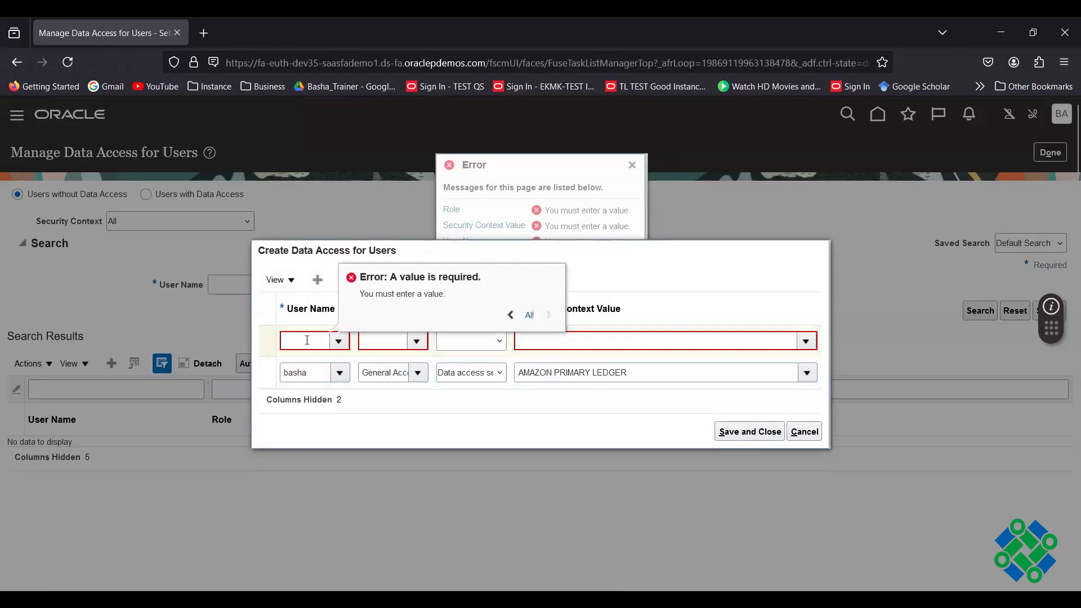
{"action": "left_click", "coordinate": [307, 340]}
{"action": "type", "text": "bash"}
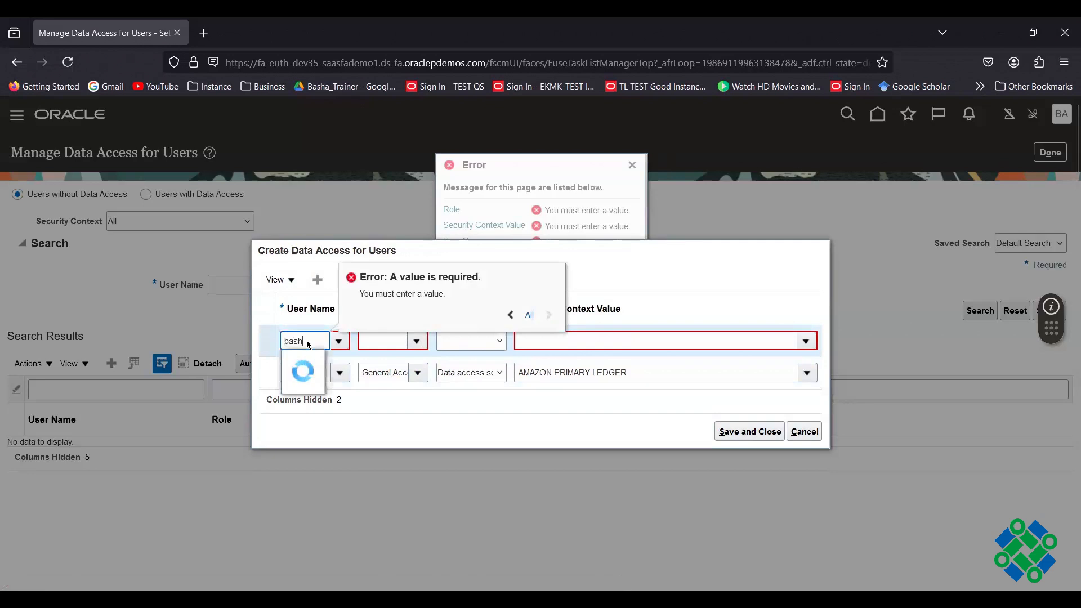
{"action": "left_click", "coordinate": [299, 366]}
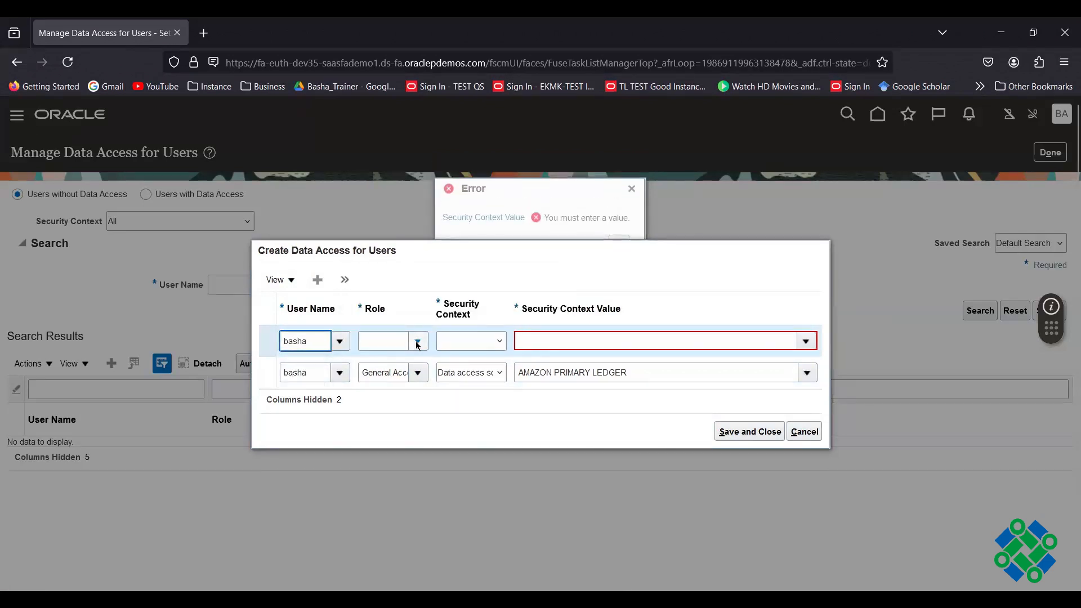
{"action": "left_click", "coordinate": [418, 344]}
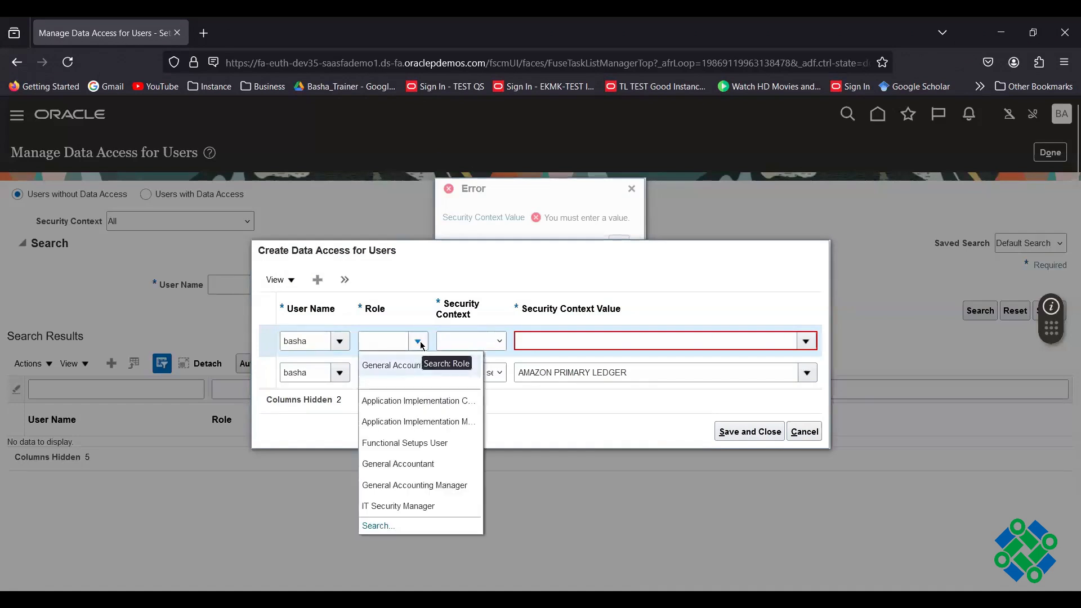
{"action": "left_click", "coordinate": [454, 486]}
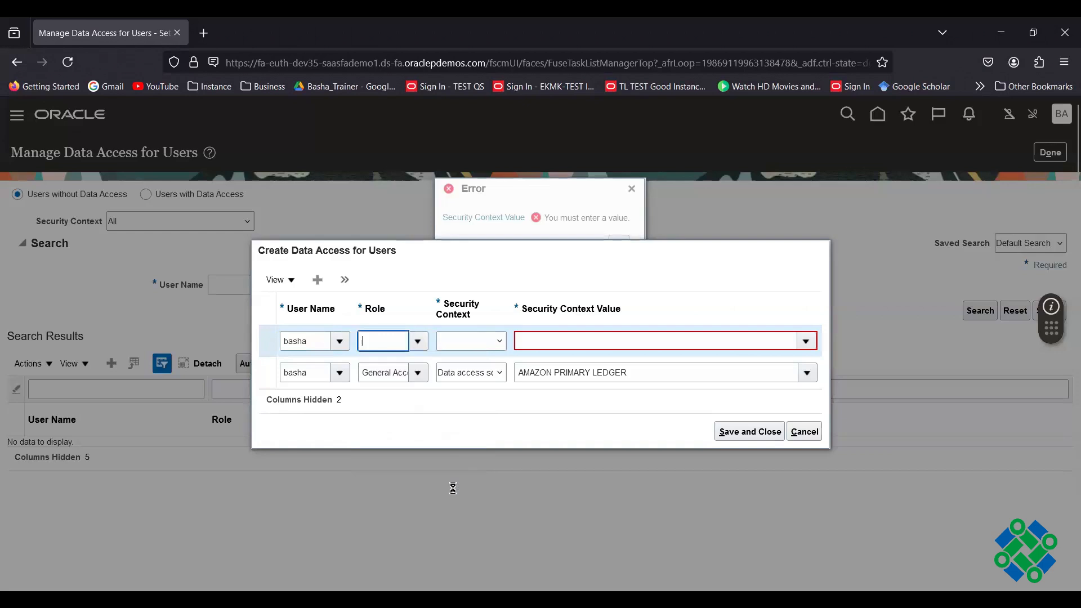
Give the General Accounting Manager row the Data access set context with AMAZON PRIMARY LEDGER, and add another blank row
{"action": "left_click", "coordinate": [502, 343]}
{"action": "left_click", "coordinate": [483, 378]}
{"action": "left_click", "coordinate": [560, 340]}
{"action": "type", "text": "a"}
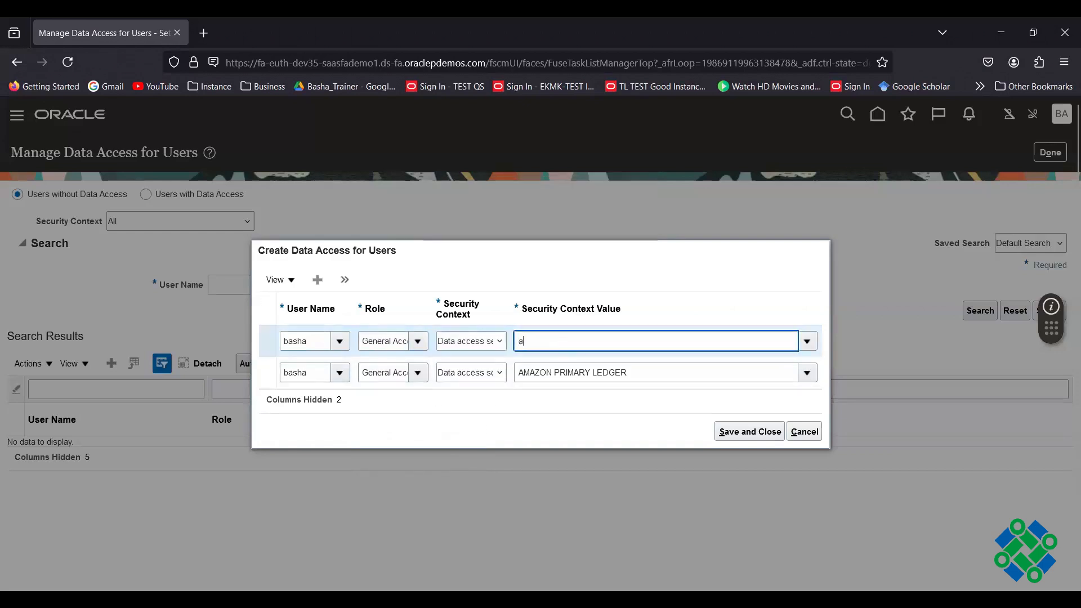
{"action": "type", "text": "m"}
{"action": "left_click", "coordinate": [557, 361]}
{"action": "left_click", "coordinate": [319, 280]}
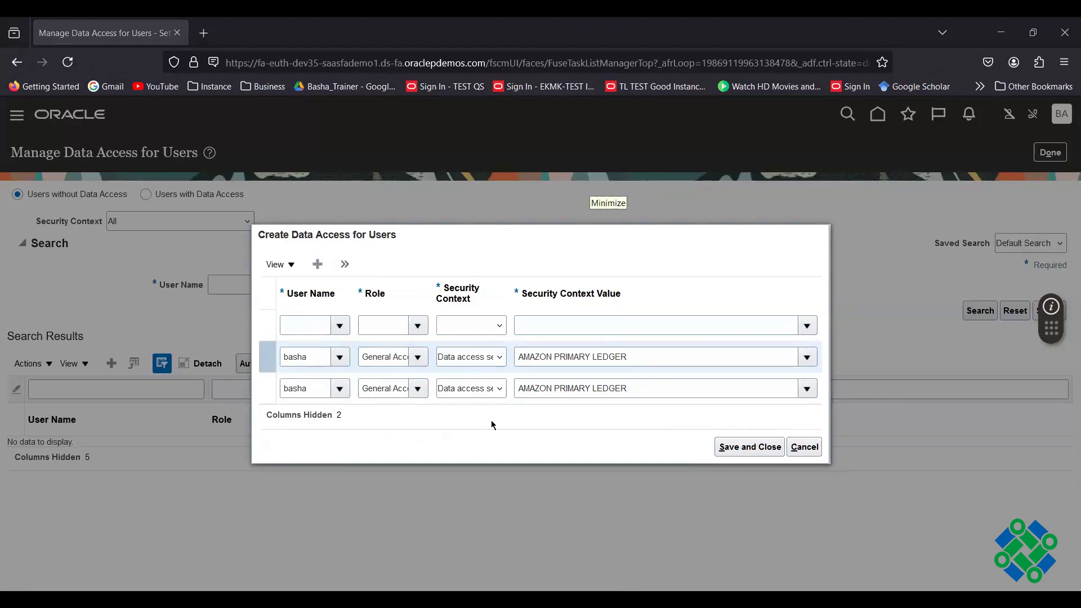
{"action": "left_click", "coordinate": [301, 325]}
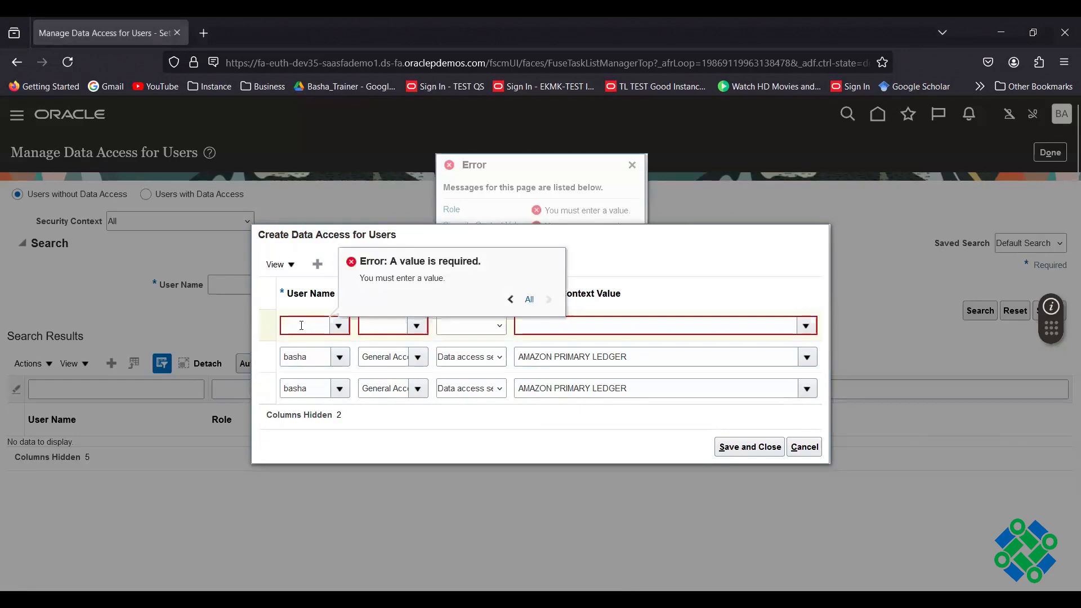
{"action": "left_click", "coordinate": [291, 322]}
{"action": "type", "text": "deba"}
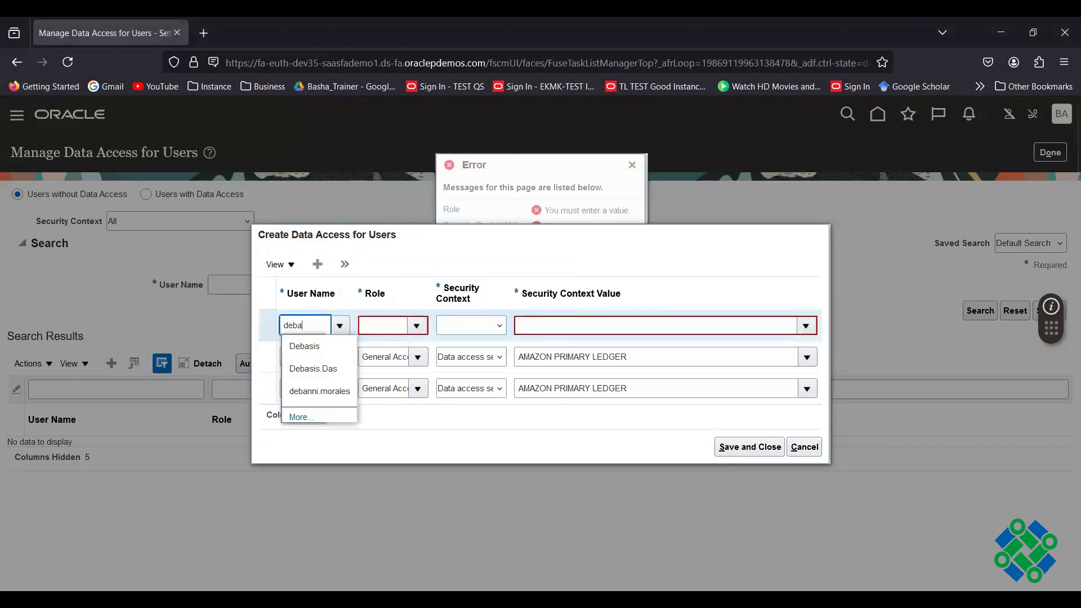
{"action": "left_click", "coordinate": [304, 345]}
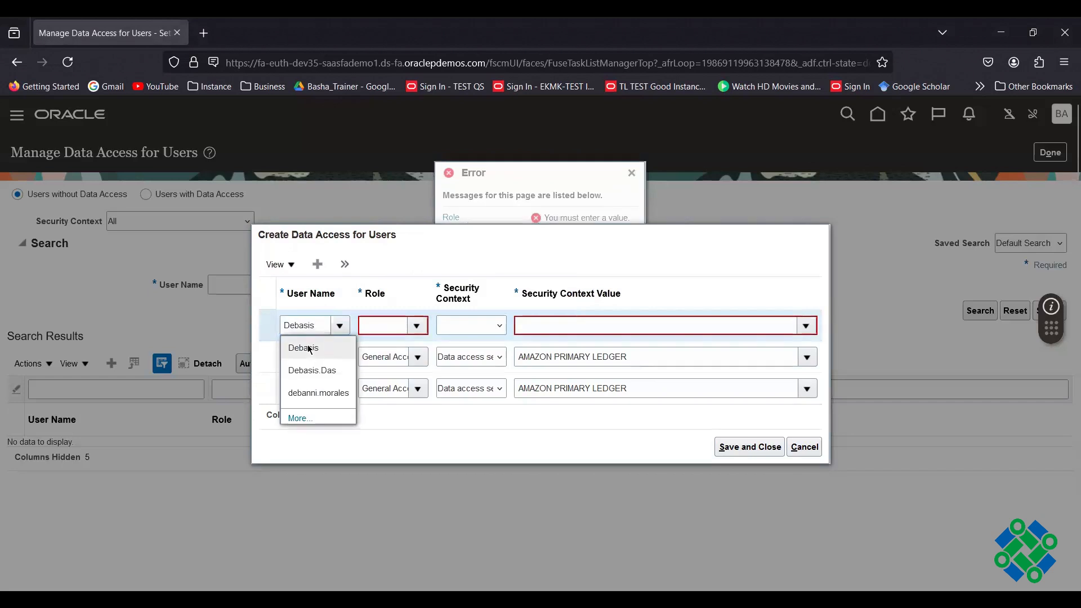
{"action": "left_click", "coordinate": [409, 326]}
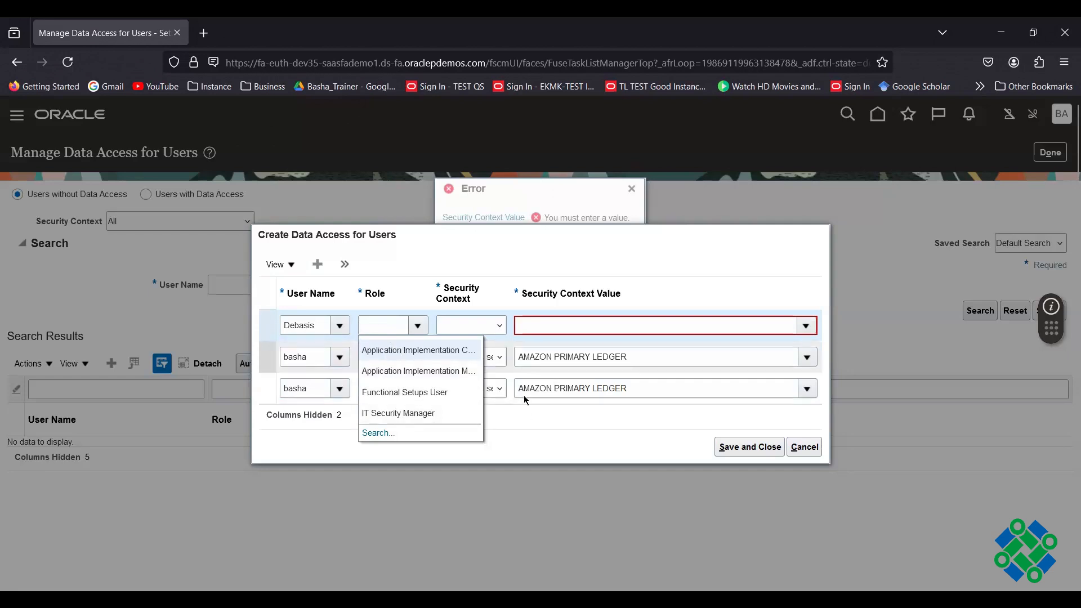
{"action": "left_click", "coordinate": [409, 255]}
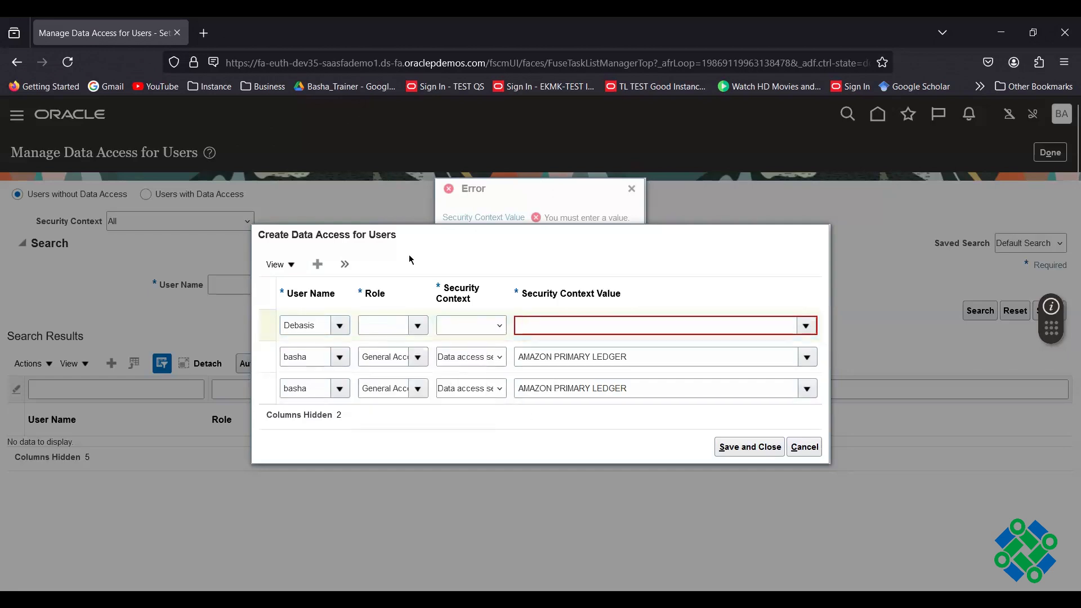
Remove the incomplete third row, save the two remaining data access entries, and leave the data access page
{"action": "left_click", "coordinate": [347, 265]}
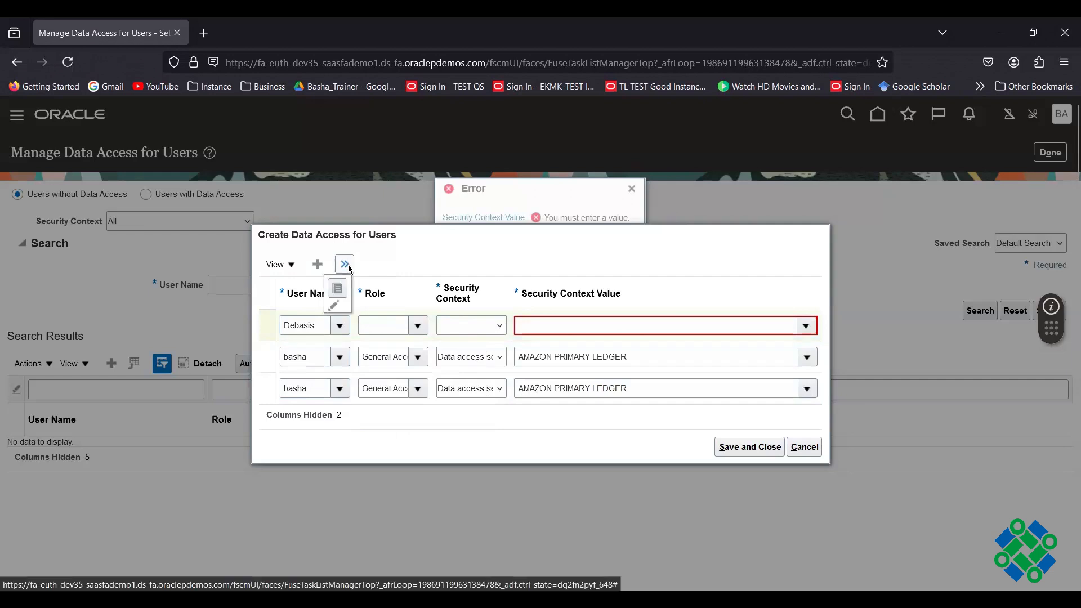
{"action": "left_click", "coordinate": [333, 306]}
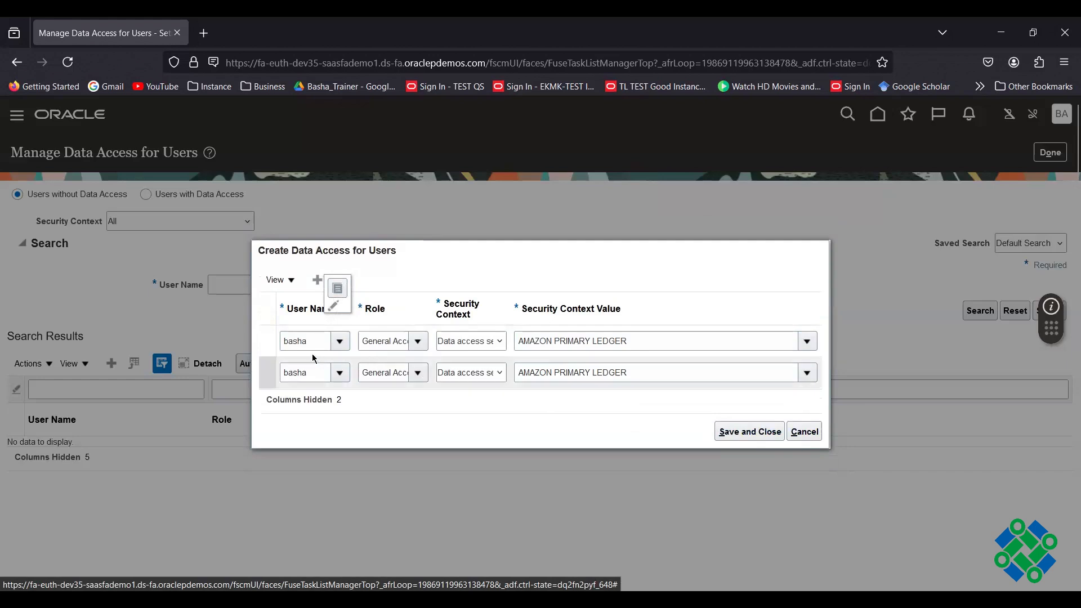
{"action": "left_click", "coordinate": [738, 432]}
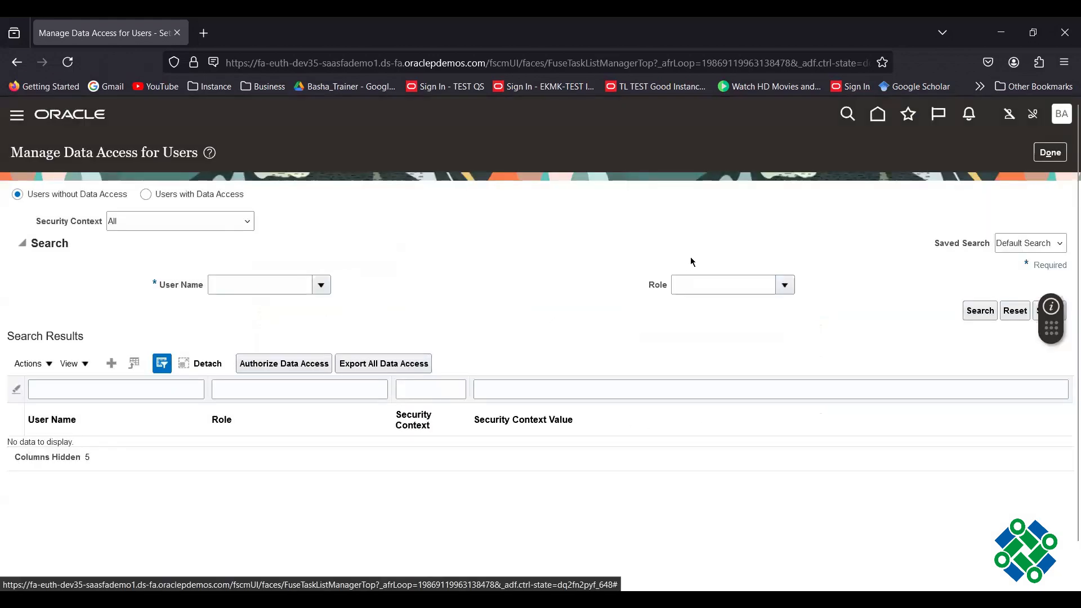
{"action": "left_click", "coordinate": [1050, 152]}
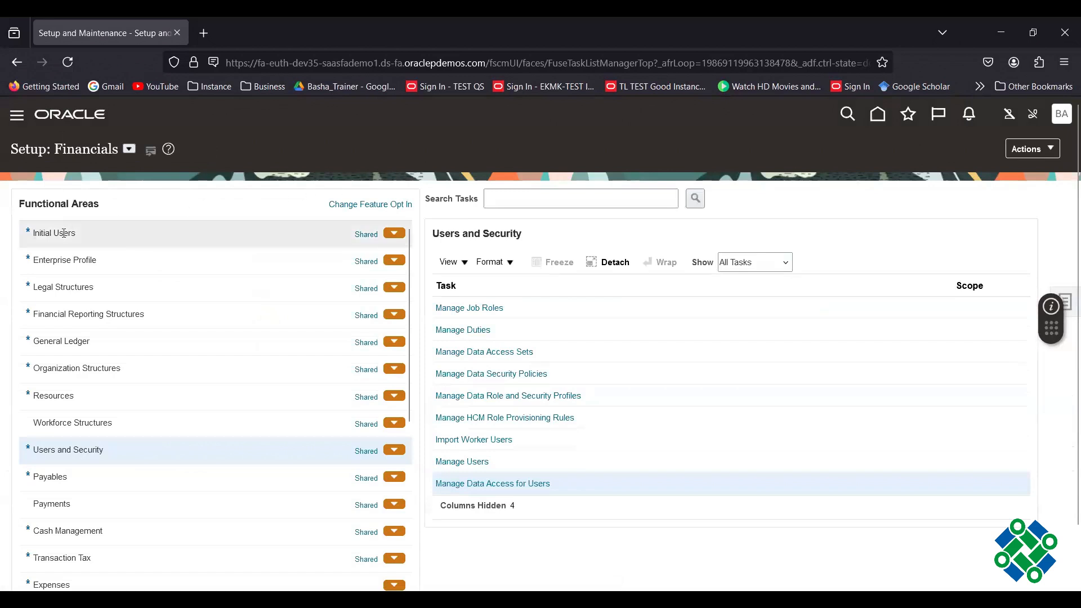
Try to submit the Run User and Roles Synchronization Process from the Initial Users functional area
{"action": "left_click", "coordinate": [40, 234]}
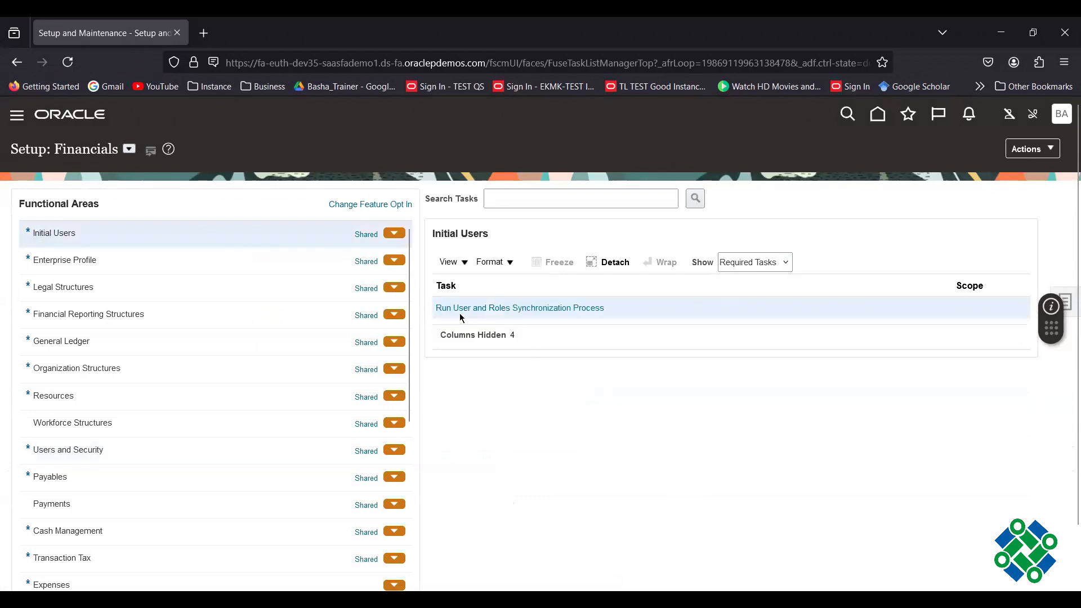
{"action": "left_click", "coordinate": [544, 308]}
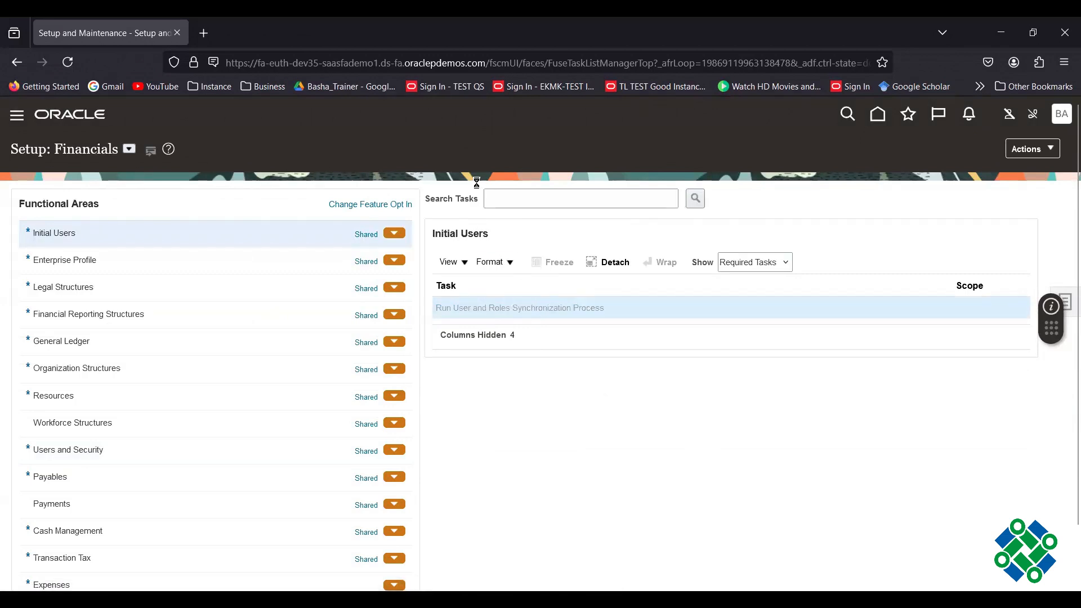
{"action": "left_click", "coordinate": [996, 164]}
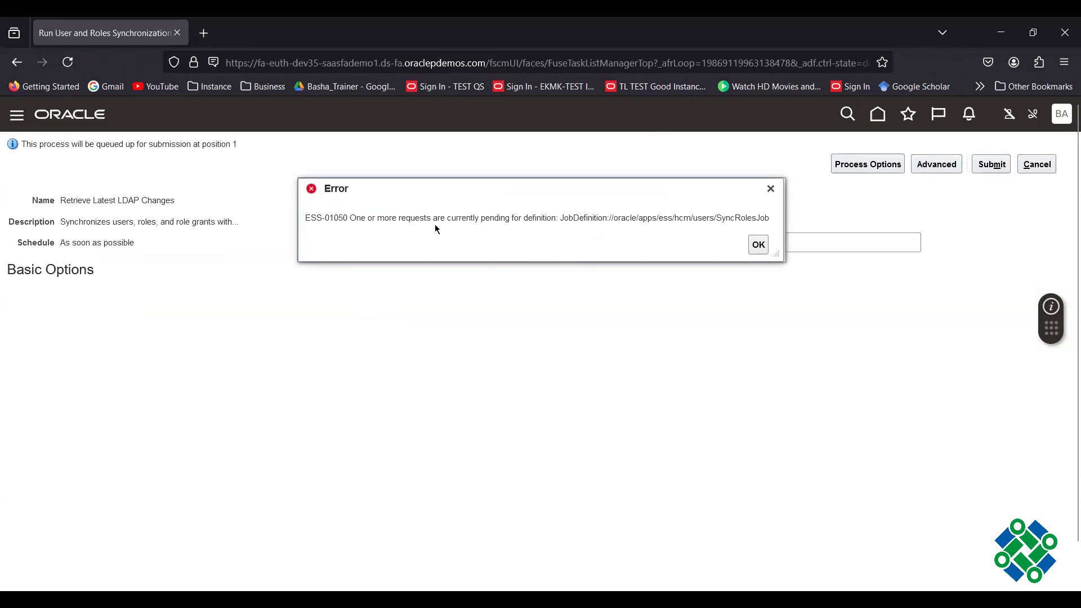
{"action": "left_click", "coordinate": [757, 245]}
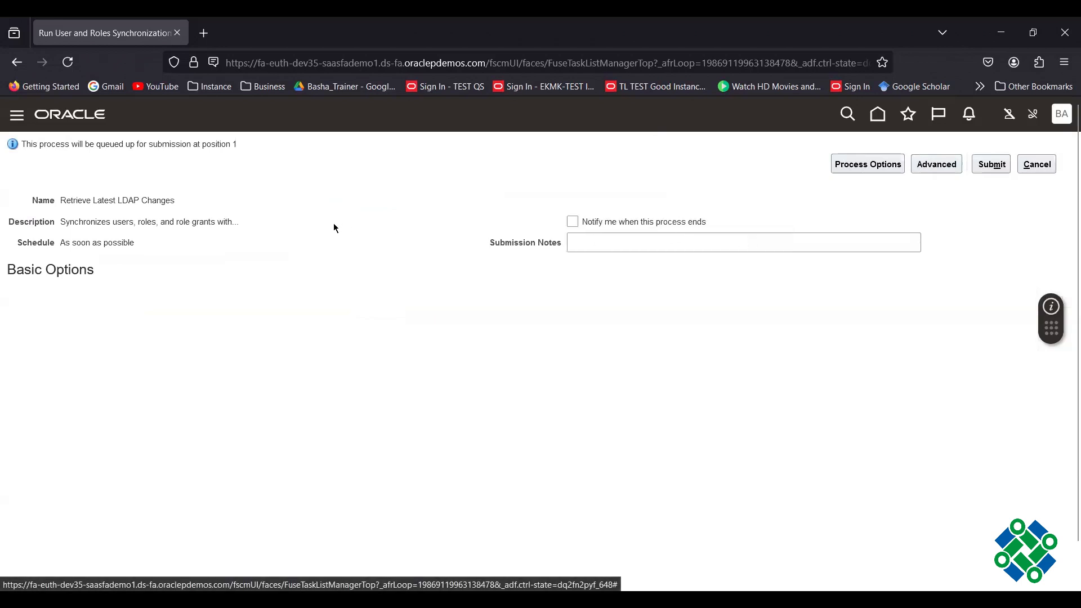
{"action": "left_click", "coordinate": [1039, 166]}
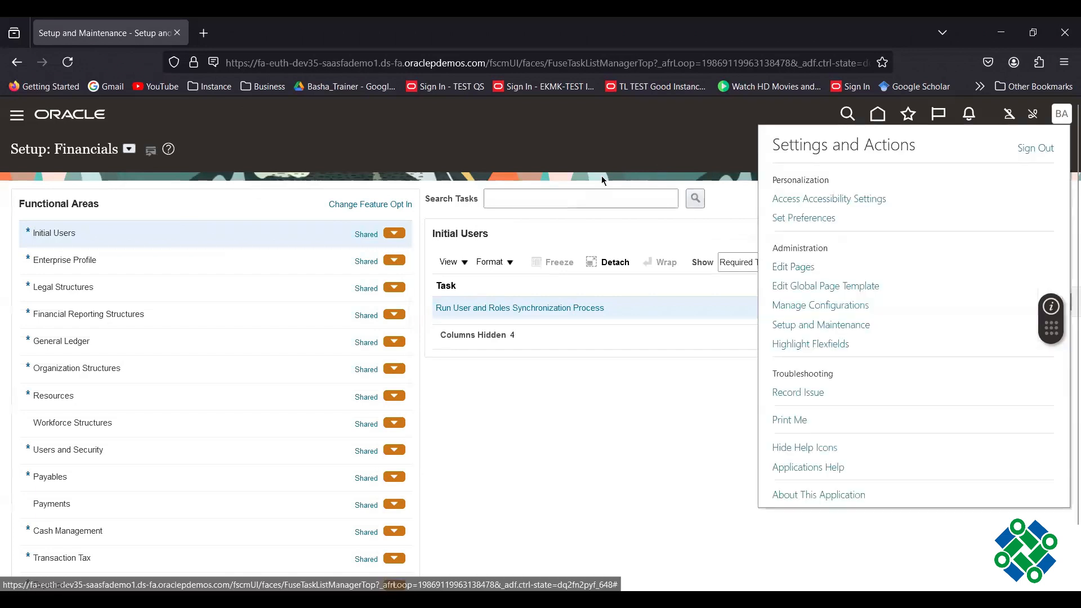
Sign out of the application, sign back in, and show the General Accounting apps on the home page
{"action": "left_click", "coordinate": [1035, 150]}
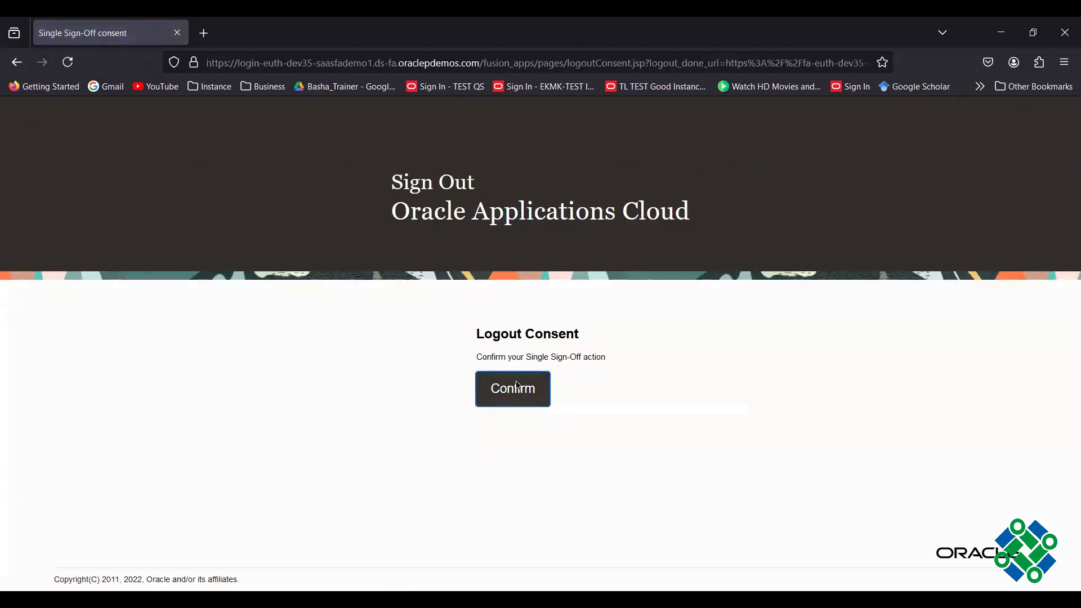
{"action": "left_click", "coordinate": [517, 386]}
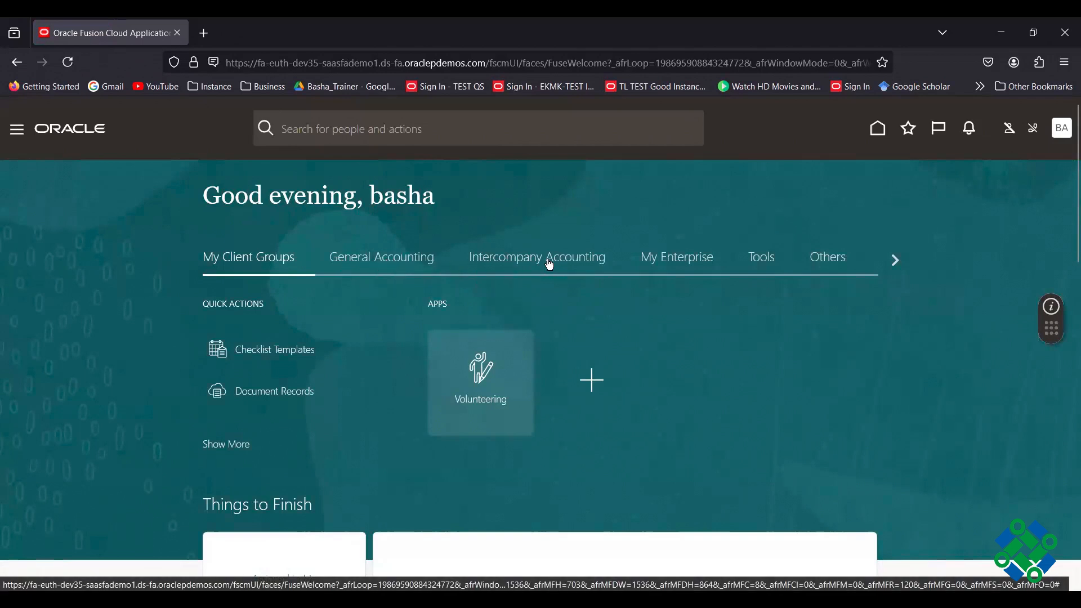
{"action": "left_click", "coordinate": [396, 261]}
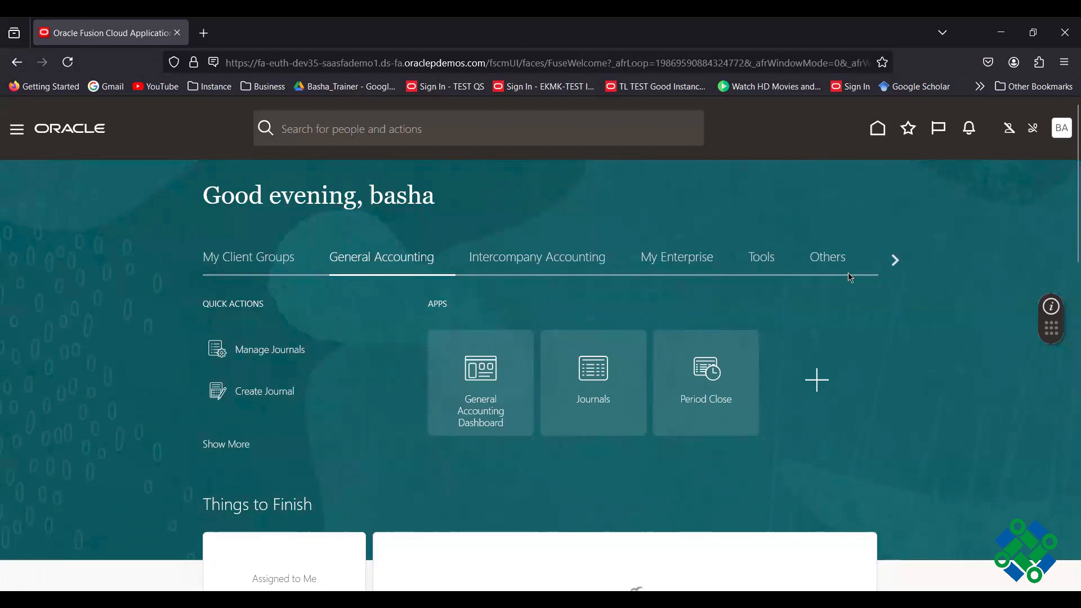
Check the General Ledger setup tasks in Financials and the Period Close status of AMAZON PRIMARY LEDGER
{"action": "left_click", "coordinate": [686, 261]}
{"action": "left_click", "coordinate": [482, 374]}
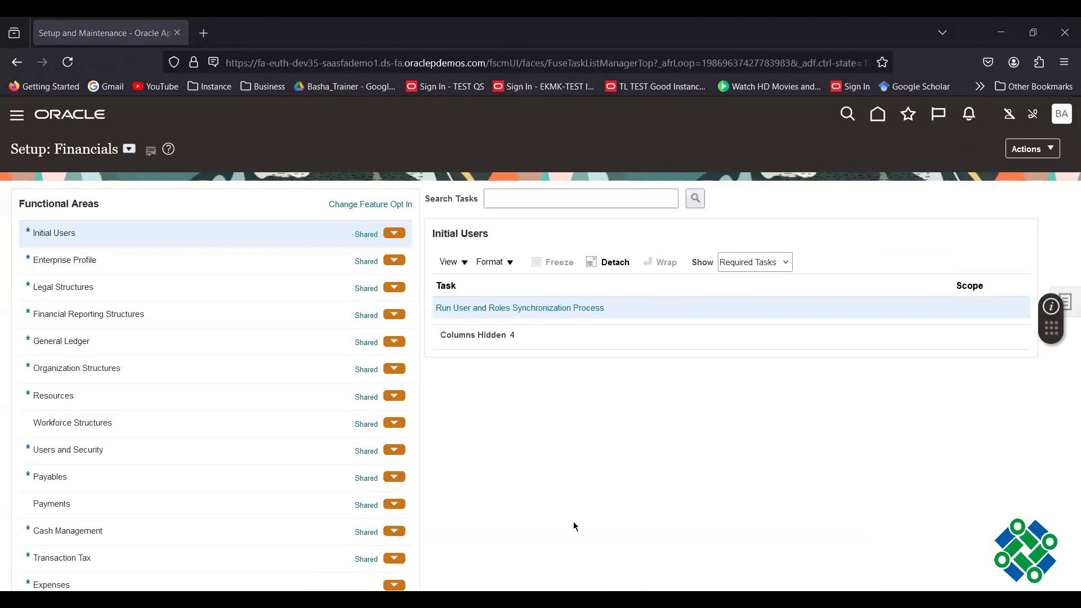
{"action": "left_click", "coordinate": [86, 341]}
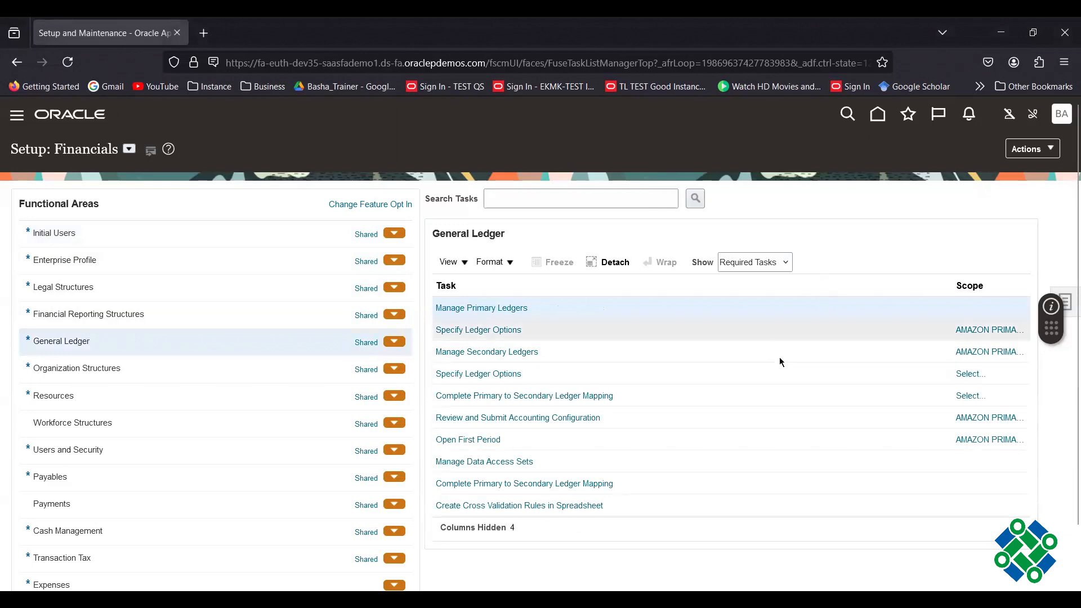
{"action": "left_click", "coordinate": [484, 445]}
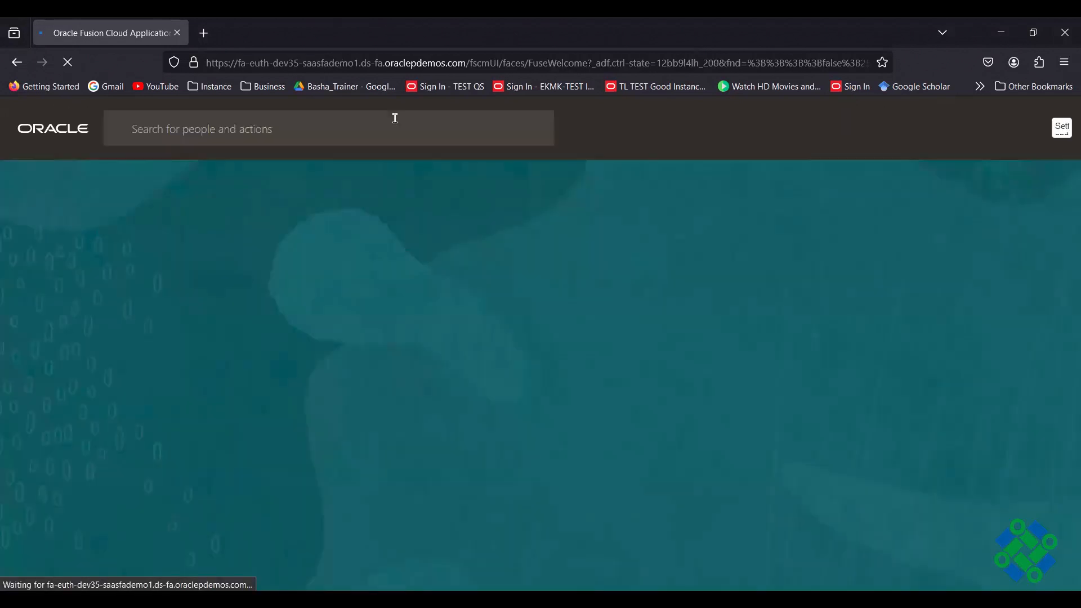
{"action": "left_click", "coordinate": [386, 259]}
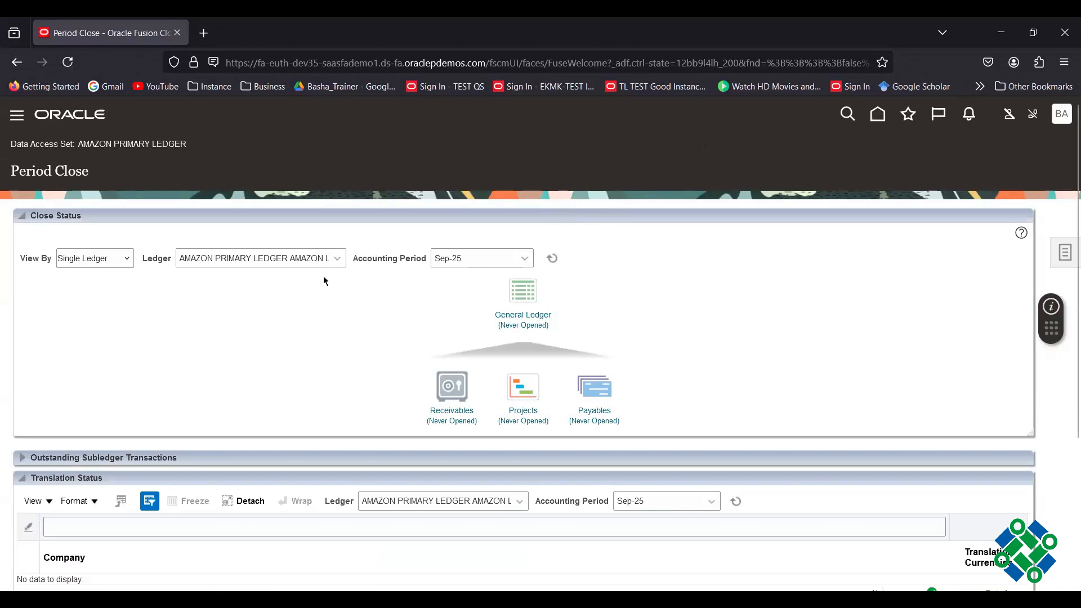
{"action": "left_click", "coordinate": [883, 122]}
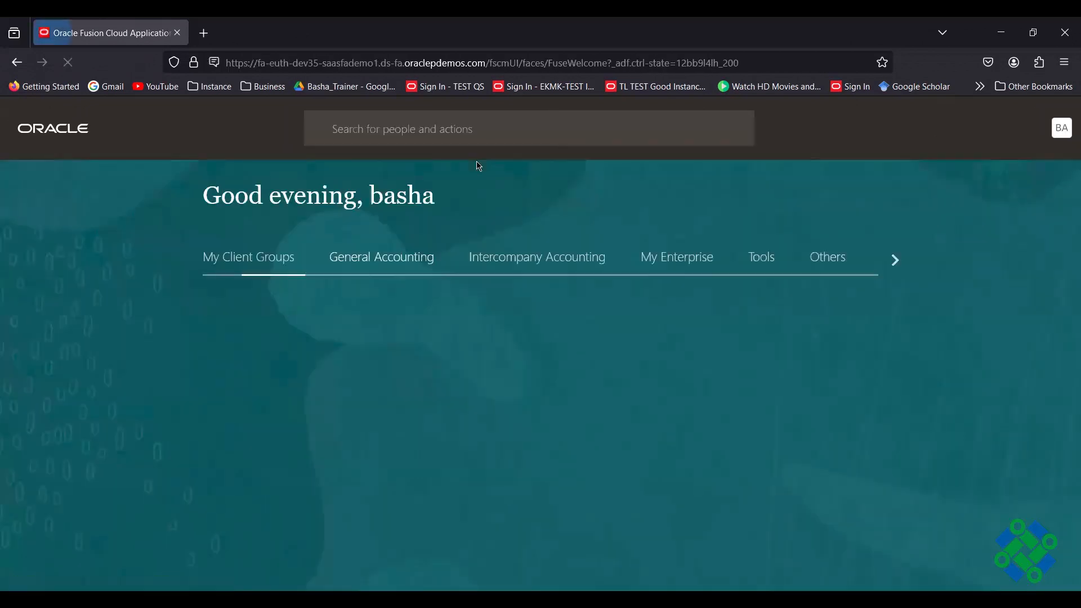
Go to the Open First Period task in General Ledger setup with AMAZON PRIMARY LEDGER as its scope
{"action": "left_click", "coordinate": [702, 266]}
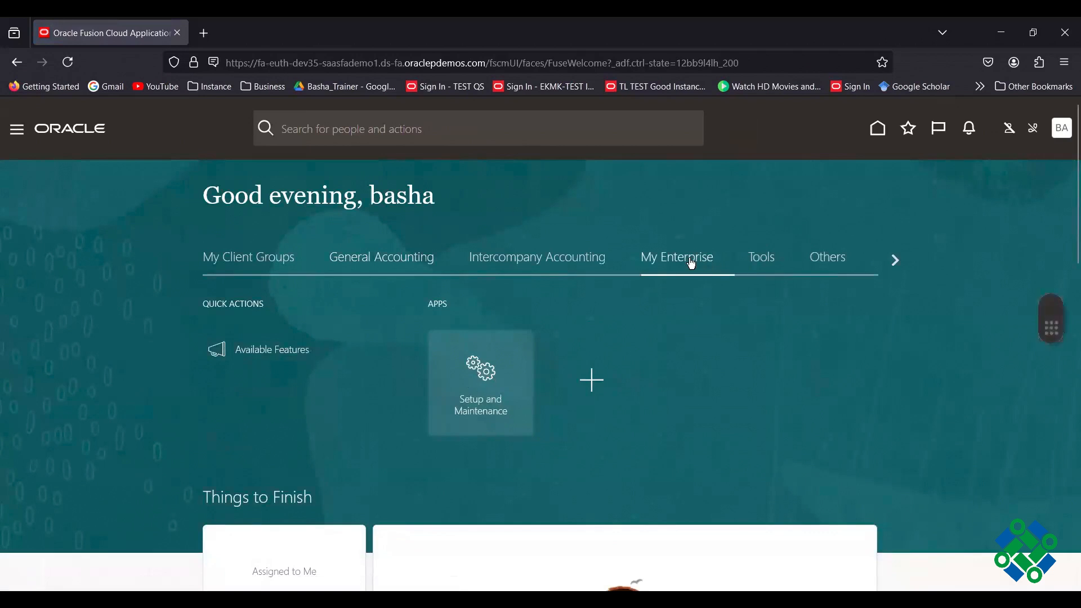
{"action": "left_click", "coordinate": [491, 371]}
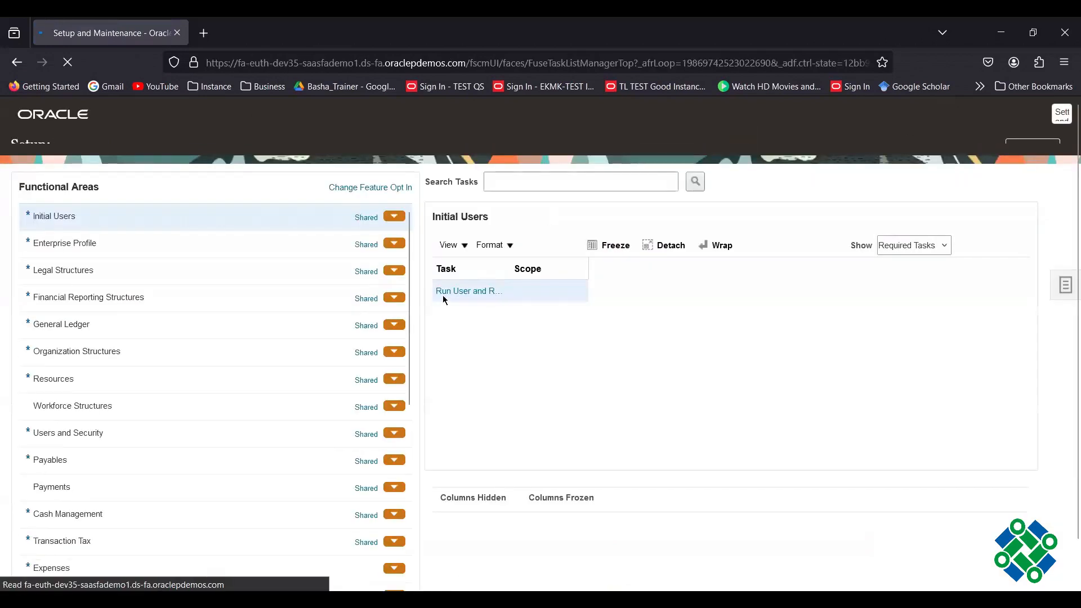
{"action": "left_click", "coordinate": [92, 345]}
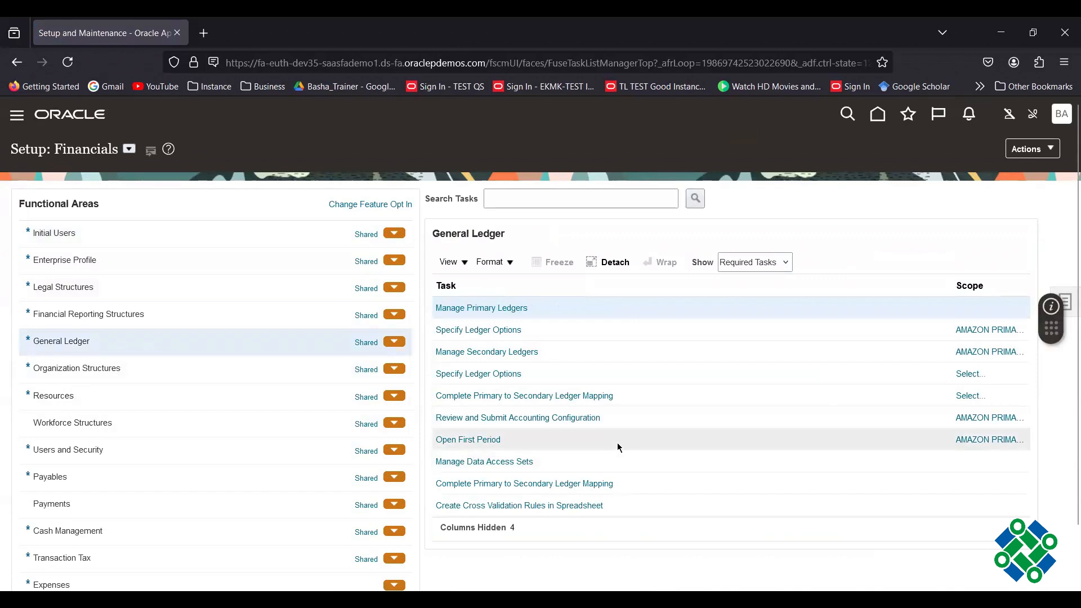
{"action": "left_click", "coordinate": [973, 440]}
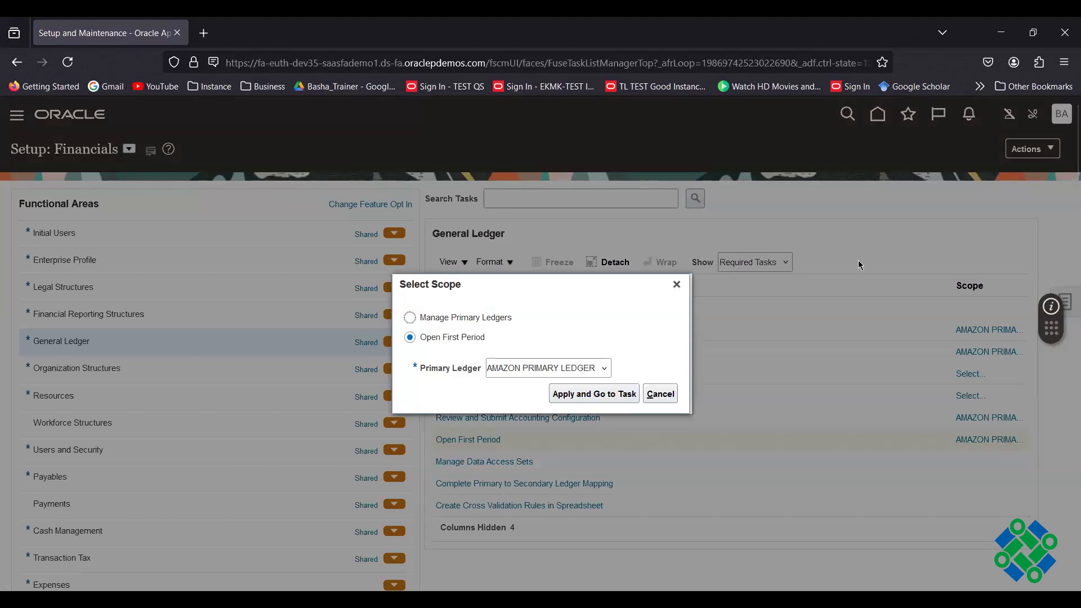
{"action": "left_click", "coordinate": [589, 396]}
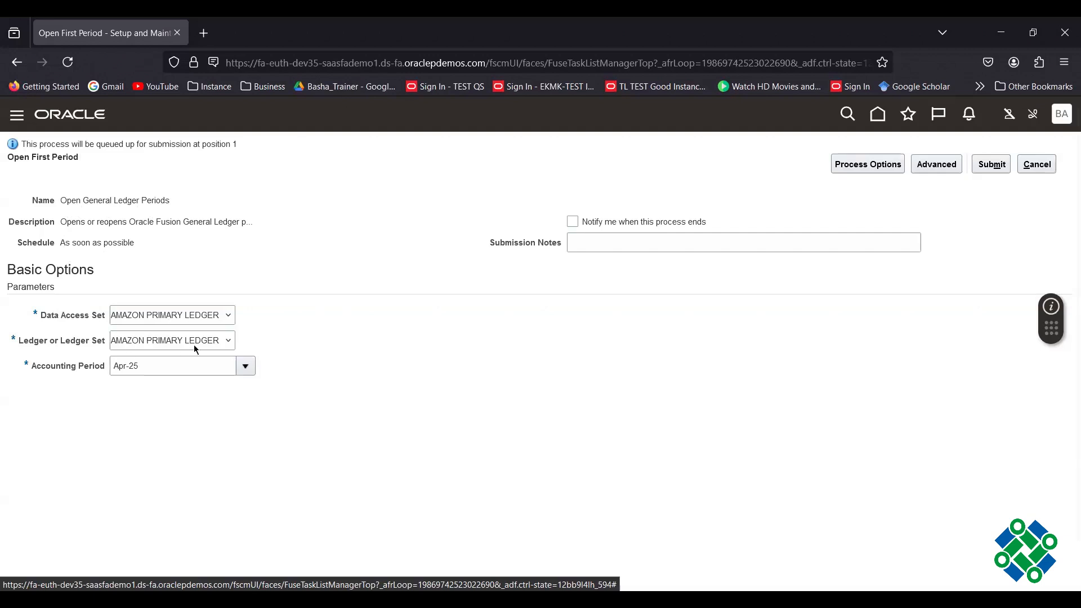
Set the first accounting period of AMAZON PRIMARY LEDGER to Aug-25 and submit the Open General Ledger Periods process
{"action": "left_click", "coordinate": [245, 366]}
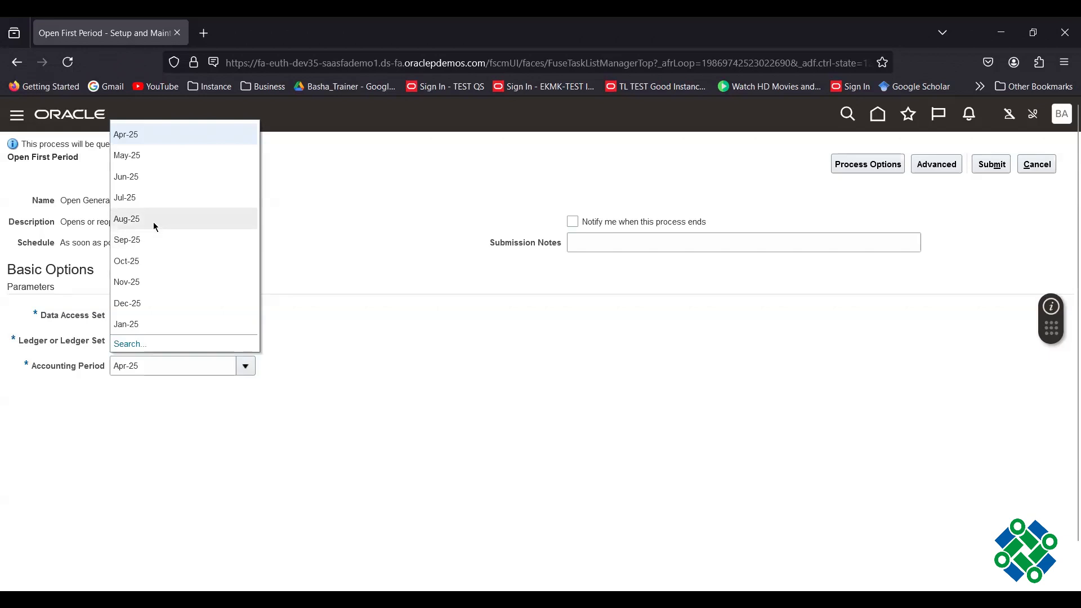
{"action": "left_click", "coordinate": [153, 222]}
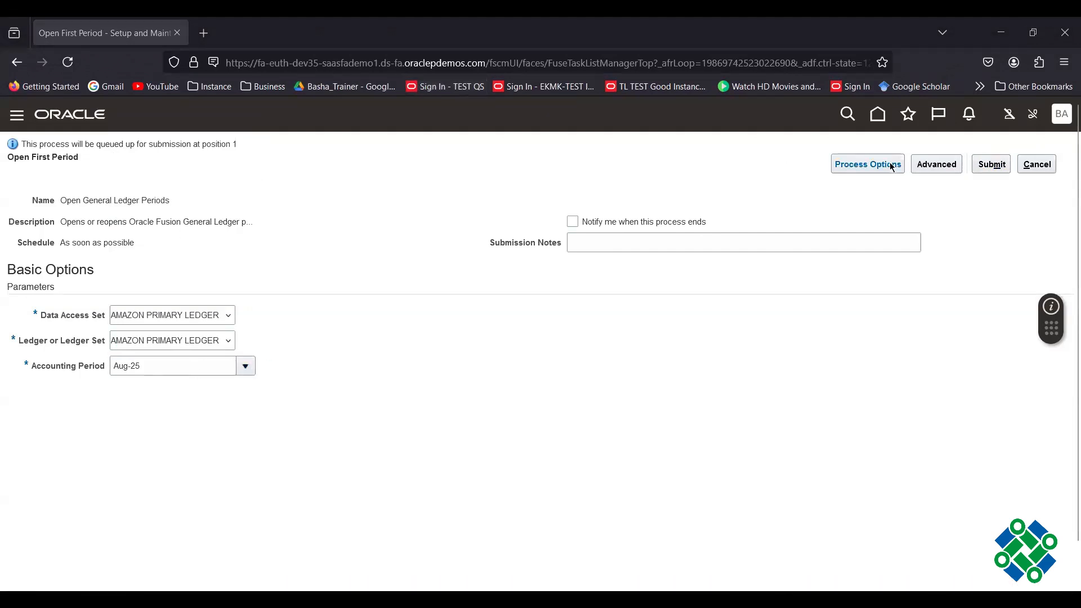
{"action": "left_click", "coordinate": [997, 165]}
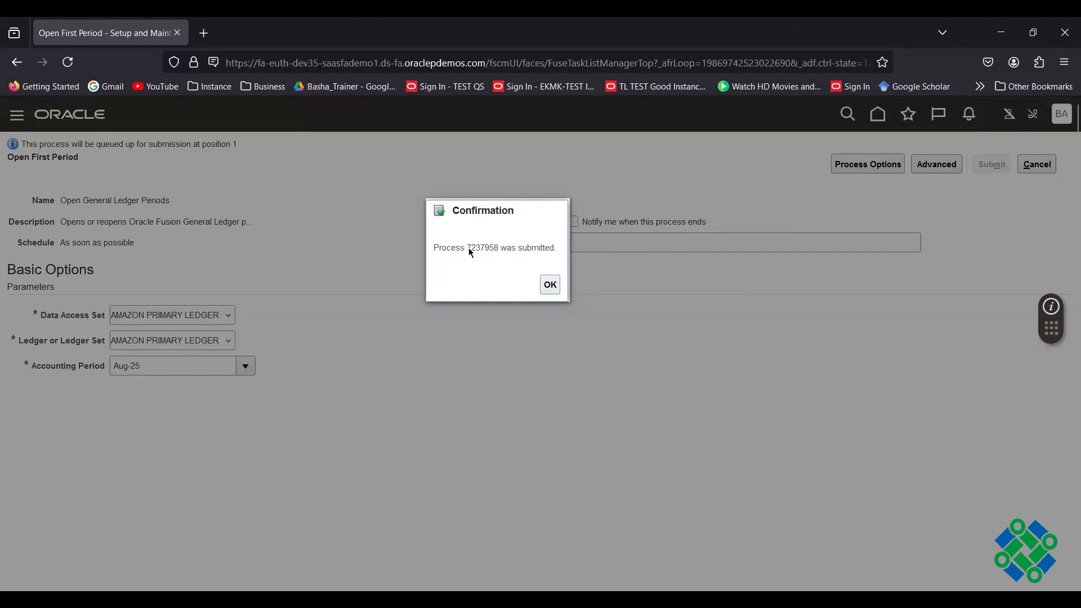
{"action": "left_click", "coordinate": [550, 285]}
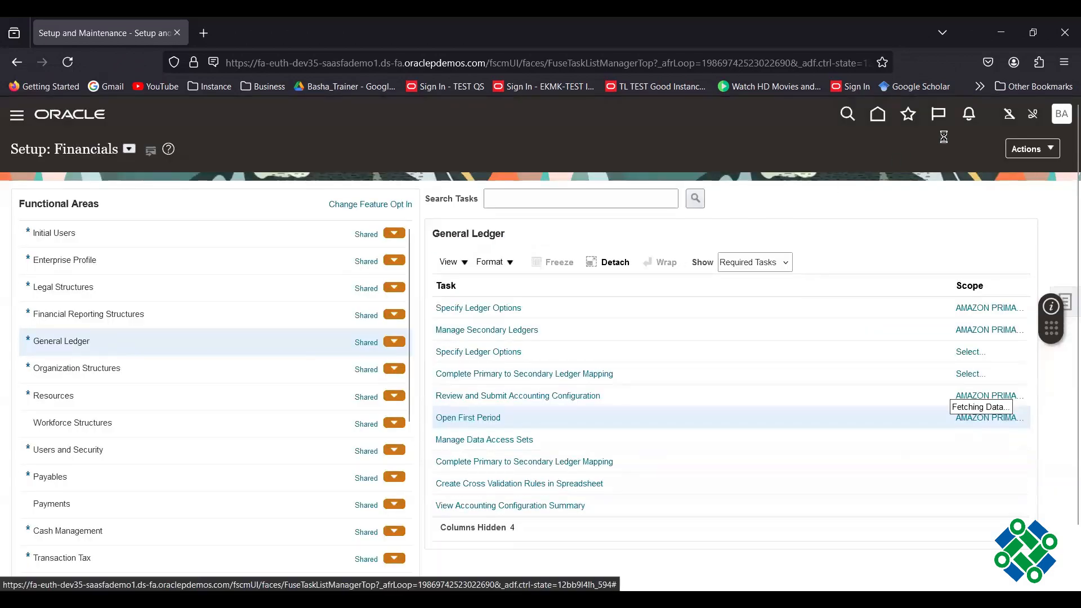
Add Scheduled Processes to the Tools apps on the home page and save the app selection
{"action": "left_click", "coordinate": [447, 89]}
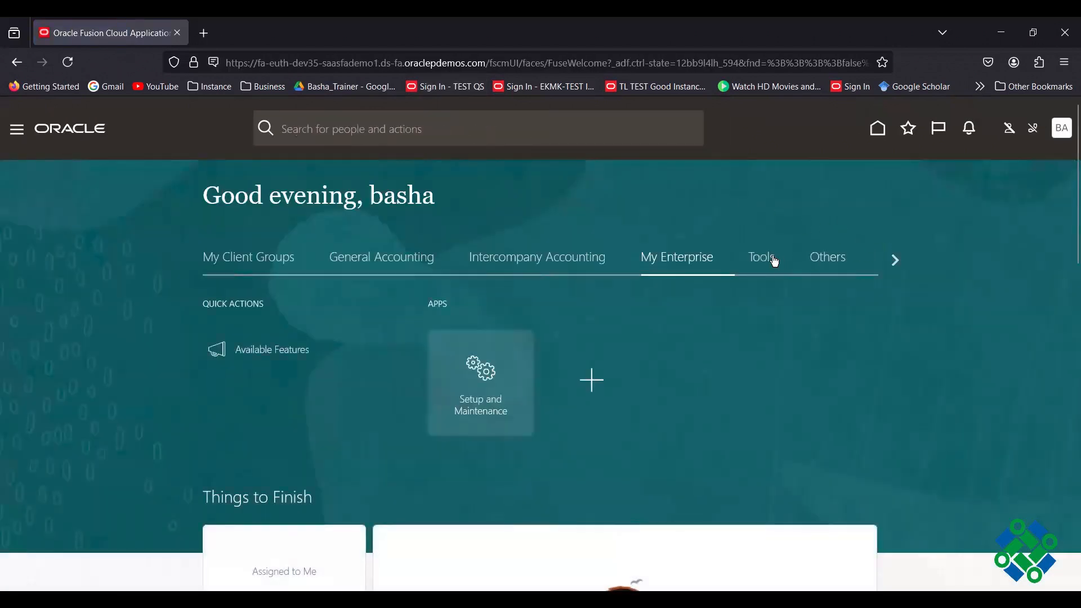
{"action": "left_click", "coordinate": [773, 261]}
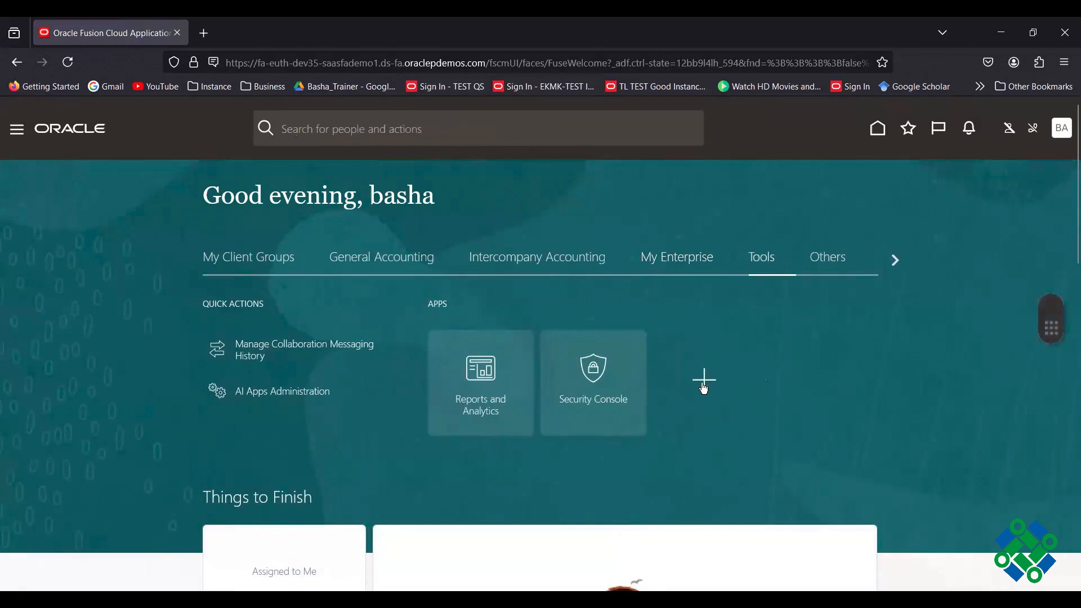
{"action": "left_click", "coordinate": [705, 382]}
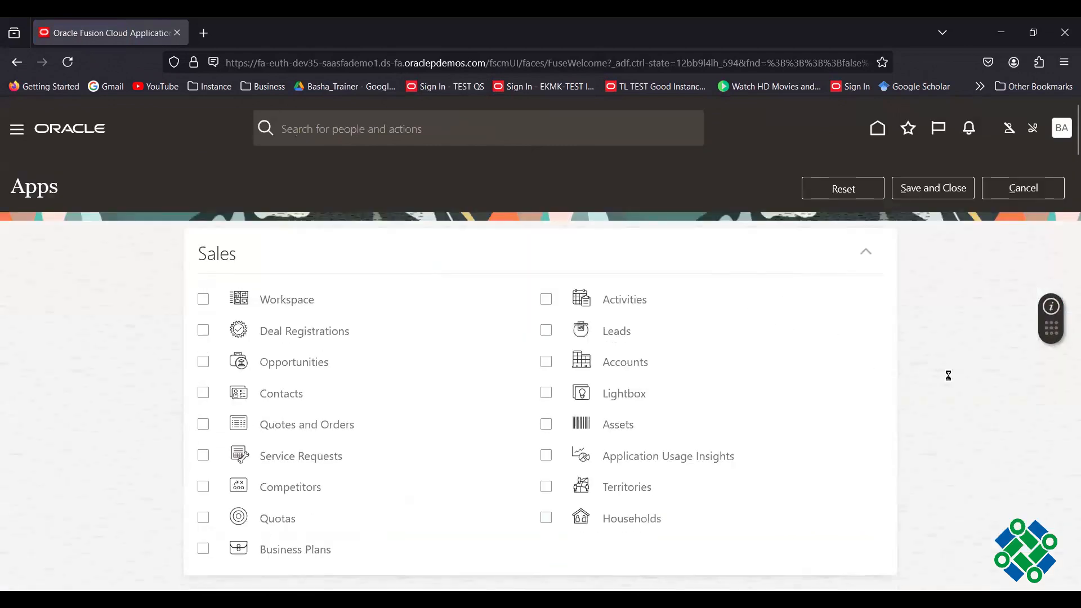
{"action": "scroll", "coordinate": [949, 375], "scroll_direction": "down", "scroll_amount": 10}
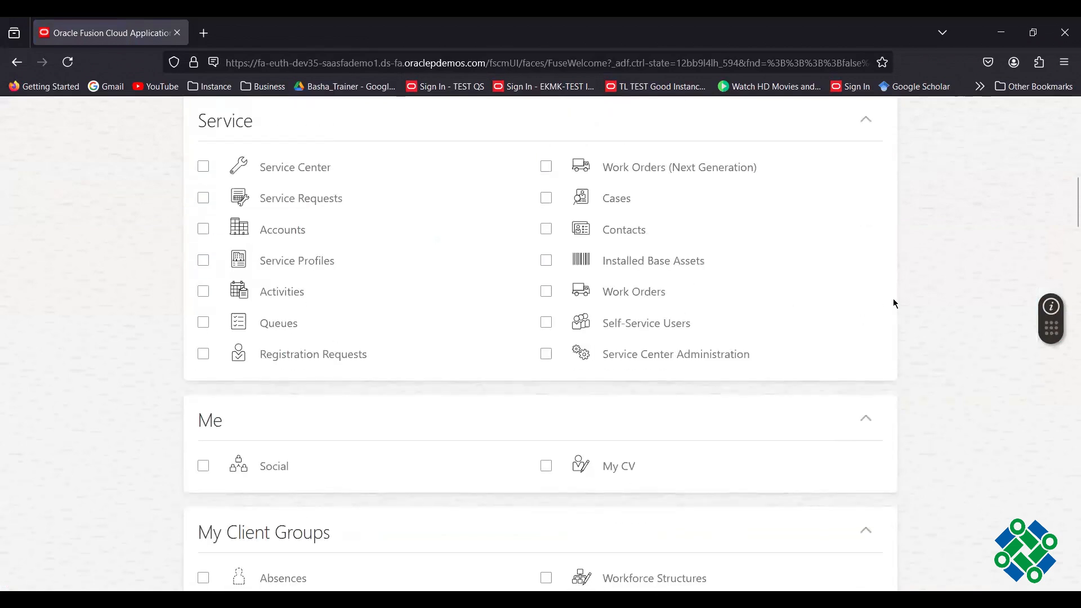
{"action": "scroll", "coordinate": [894, 303], "scroll_direction": "down", "scroll_amount": 15}
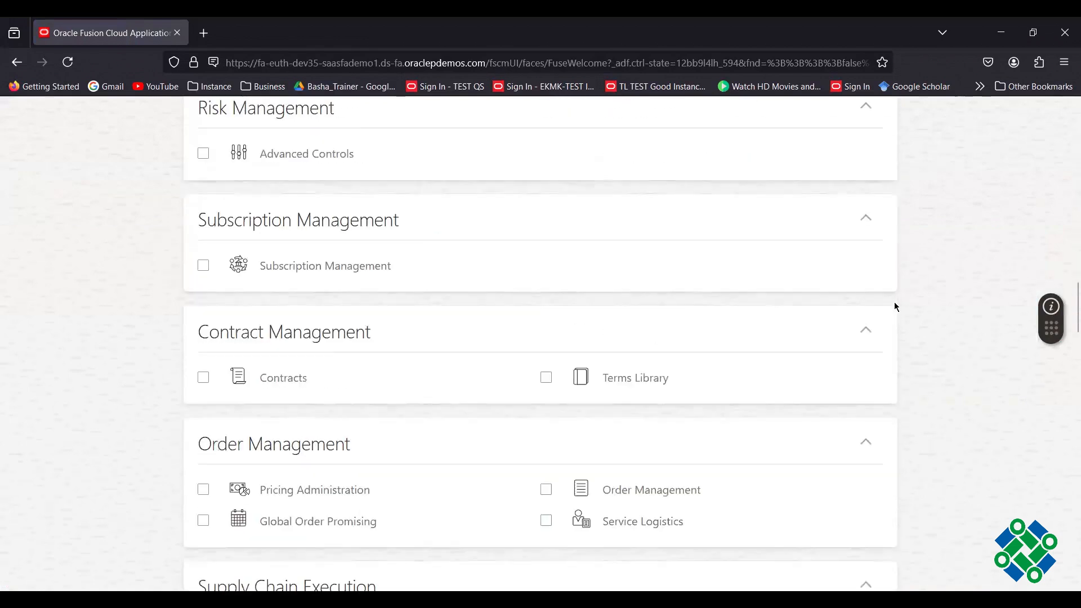
{"action": "scroll", "coordinate": [906, 333], "scroll_direction": "down", "scroll_amount": 6}
{"action": "scroll", "coordinate": [923, 335], "scroll_direction": "down", "scroll_amount": 5}
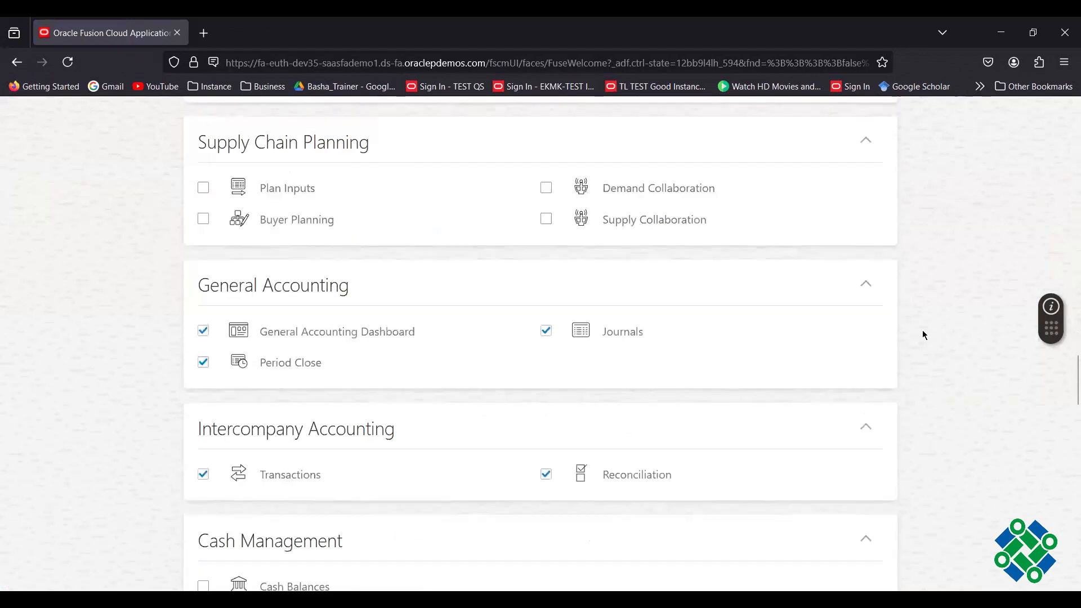
{"action": "scroll", "coordinate": [924, 334], "scroll_direction": "down", "scroll_amount": 9}
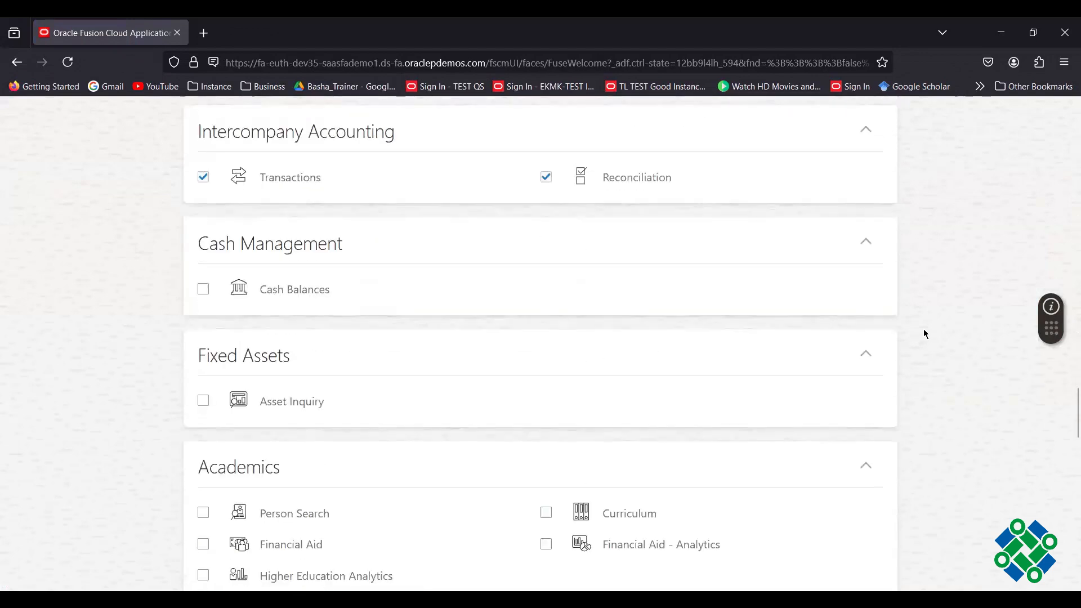
{"action": "scroll", "coordinate": [924, 334], "scroll_direction": "down", "scroll_amount": 4}
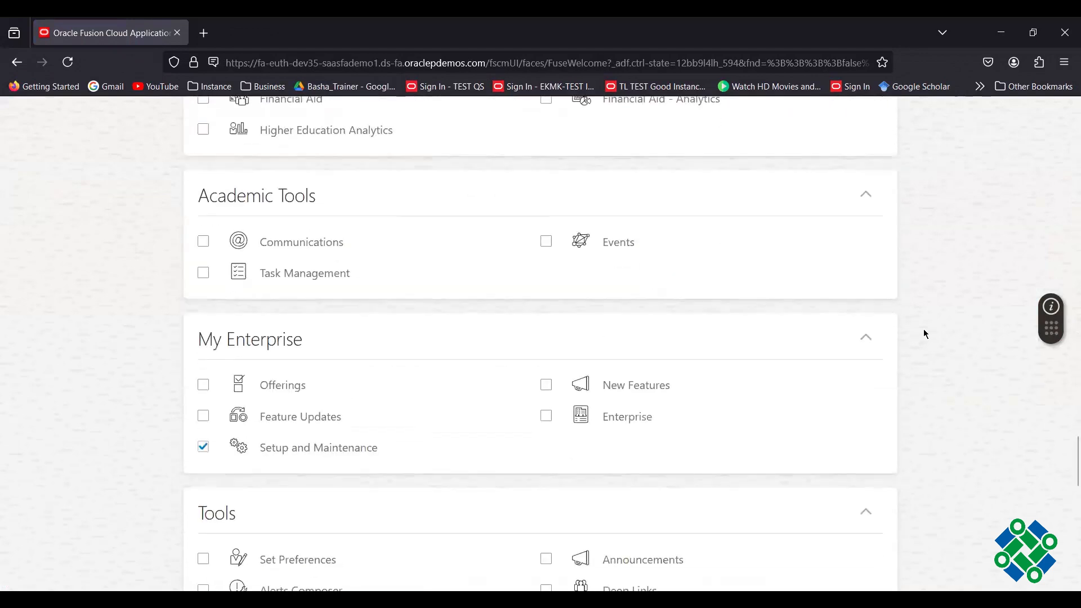
{"action": "scroll", "coordinate": [924, 334], "scroll_direction": "down", "scroll_amount": 4}
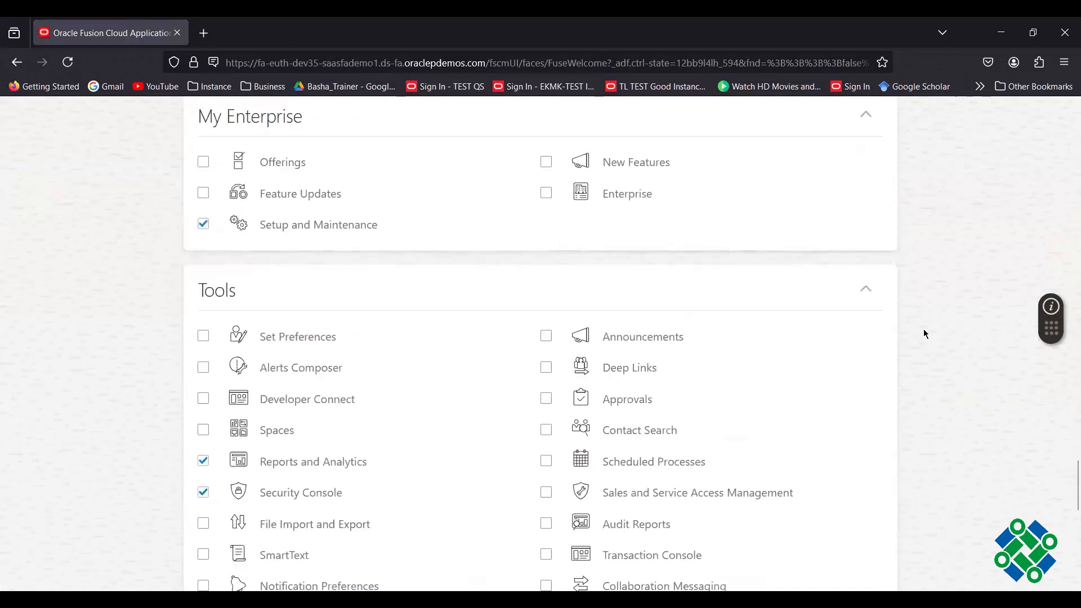
{"action": "scroll", "coordinate": [924, 334], "scroll_direction": "down", "scroll_amount": 3}
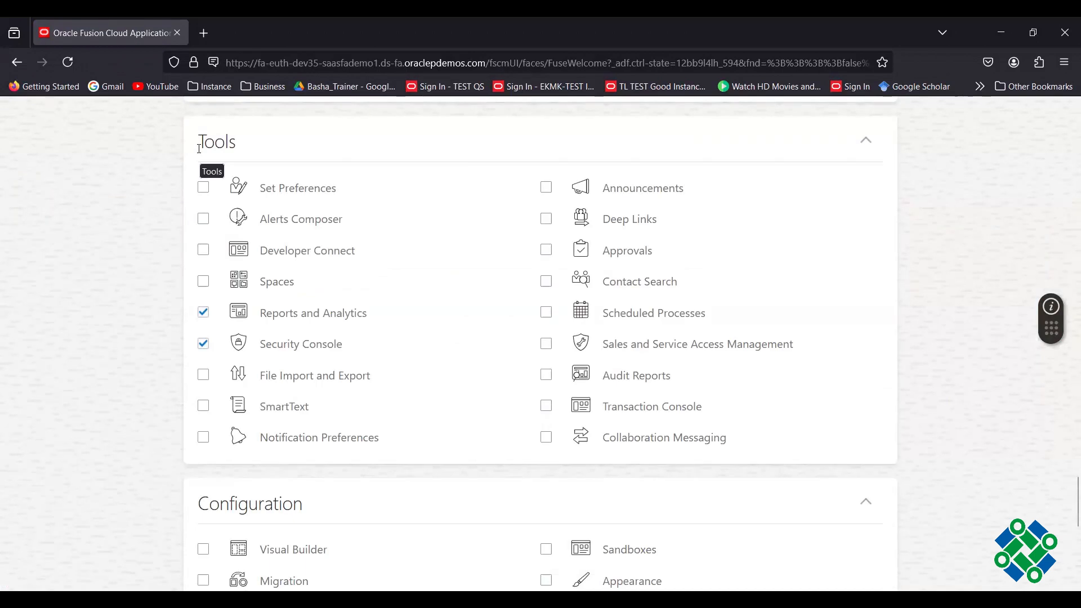
{"action": "left_click", "coordinate": [547, 314]}
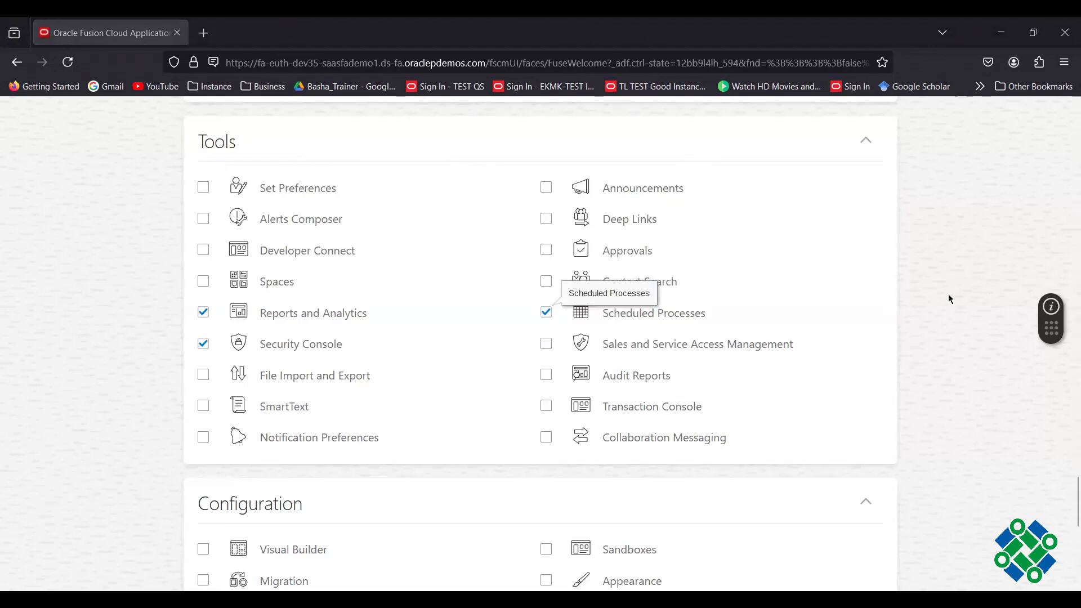
{"action": "scroll", "coordinate": [952, 297], "scroll_direction": "up", "scroll_amount": 10}
{"action": "scroll", "coordinate": [952, 296], "scroll_direction": "up", "scroll_amount": 15}
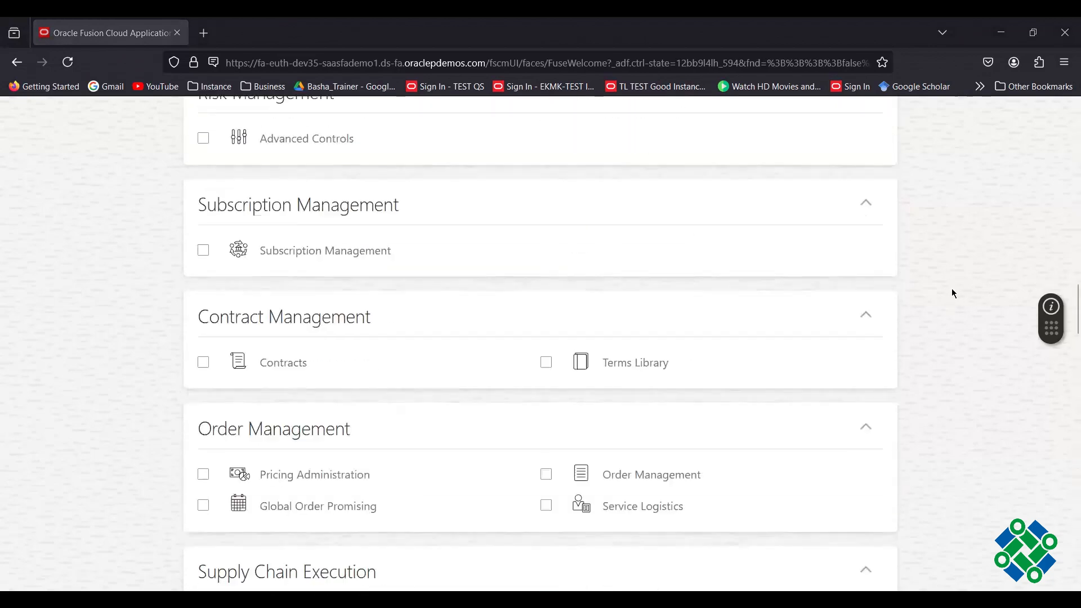
{"action": "scroll", "coordinate": [953, 291], "scroll_direction": "up", "scroll_amount": 10}
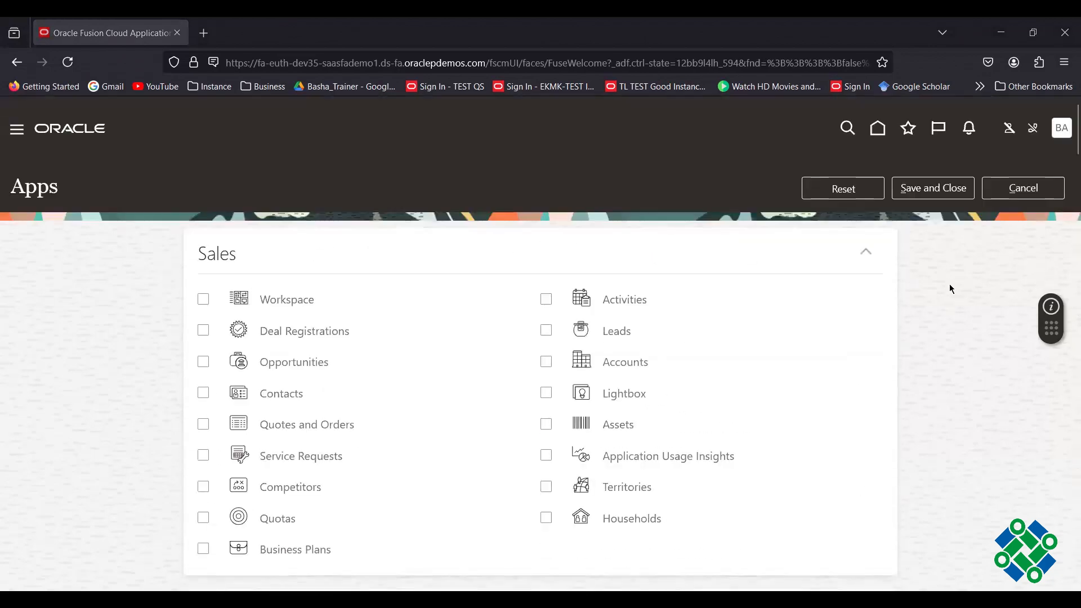
{"action": "left_click", "coordinate": [935, 191]}
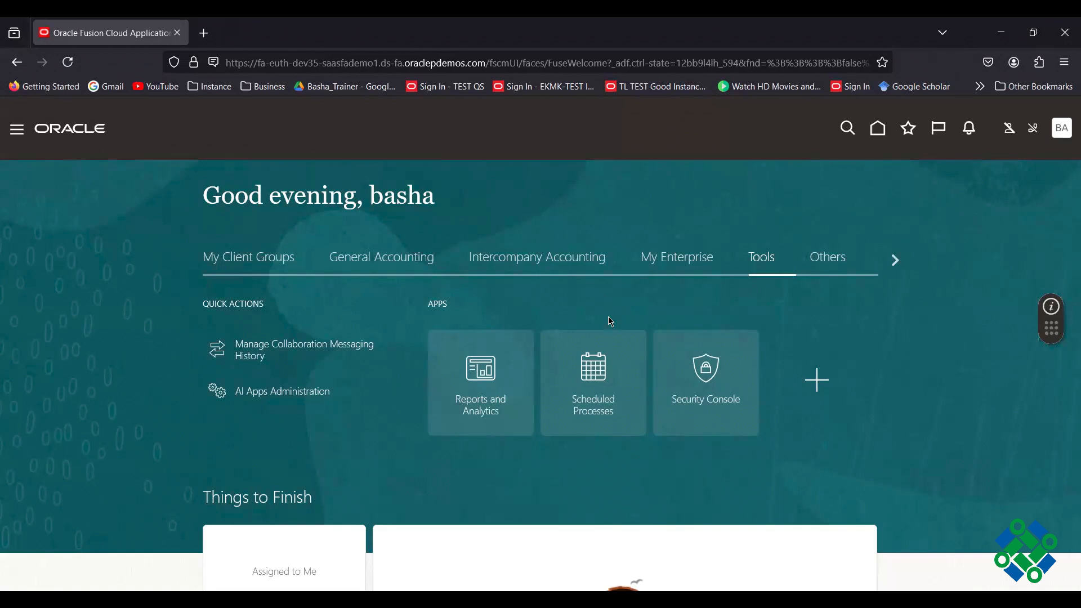
Refresh the Scheduled Processes list and look through the last hour's processes and their statuses
{"action": "left_click", "coordinate": [603, 372]}
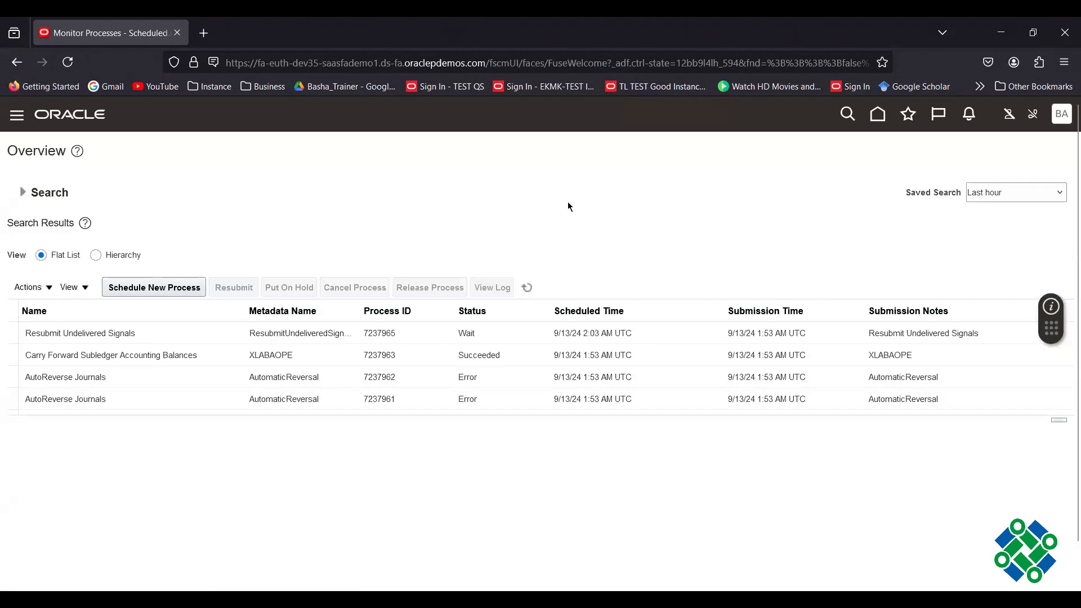
{"action": "left_click", "coordinate": [527, 289]}
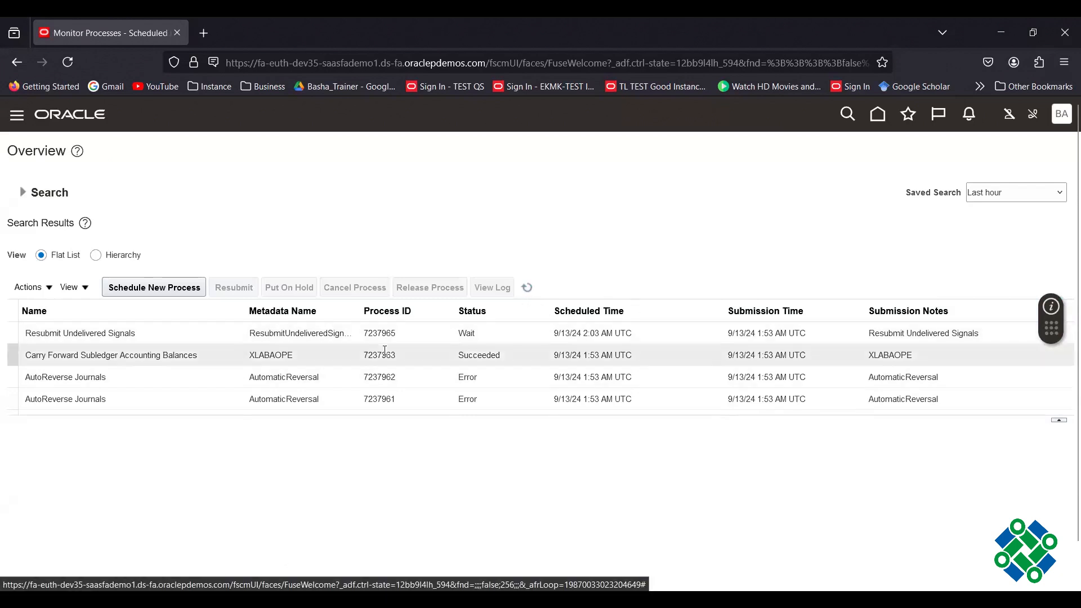
{"action": "scroll", "coordinate": [391, 355], "scroll_direction": "down", "scroll_amount": 3}
{"action": "scroll", "coordinate": [384, 351], "scroll_direction": "down", "scroll_amount": 3}
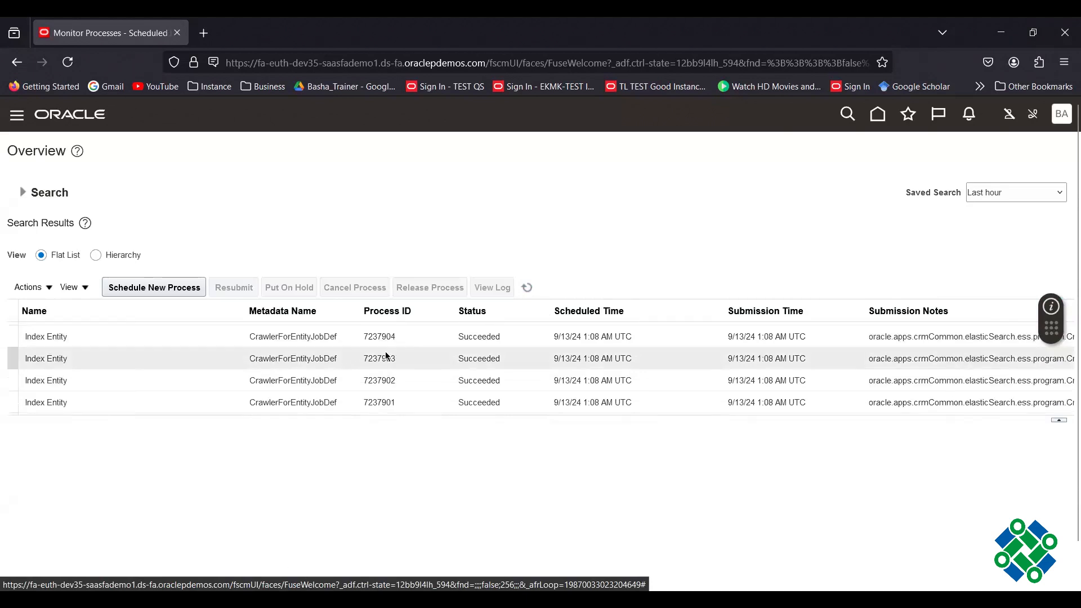
{"action": "scroll", "coordinate": [386, 355], "scroll_direction": "down", "scroll_amount": 5}
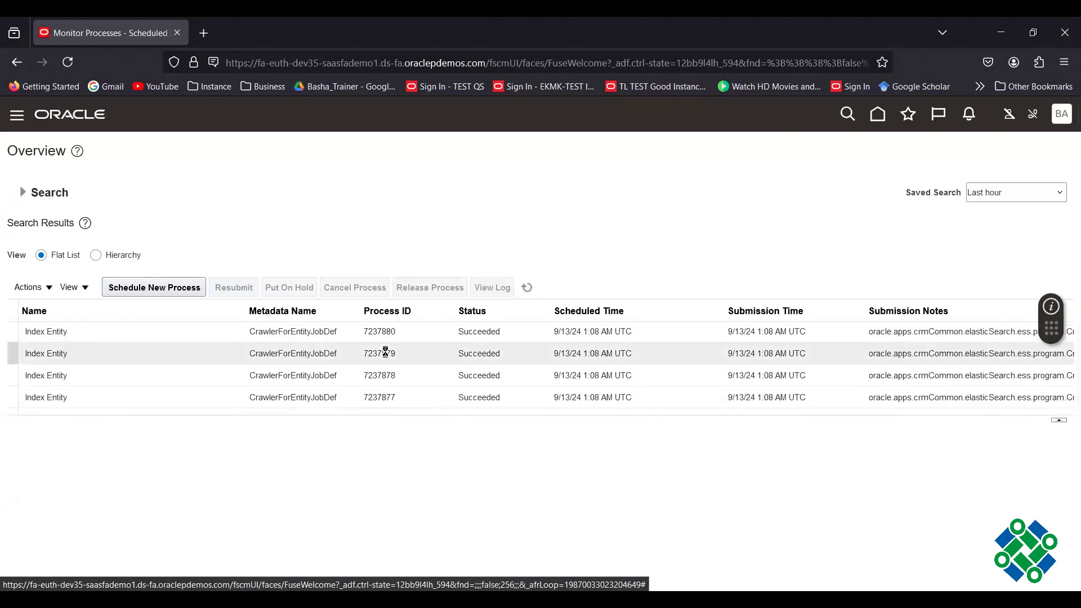
{"action": "scroll", "coordinate": [386, 356], "scroll_direction": "up", "scroll_amount": 1}
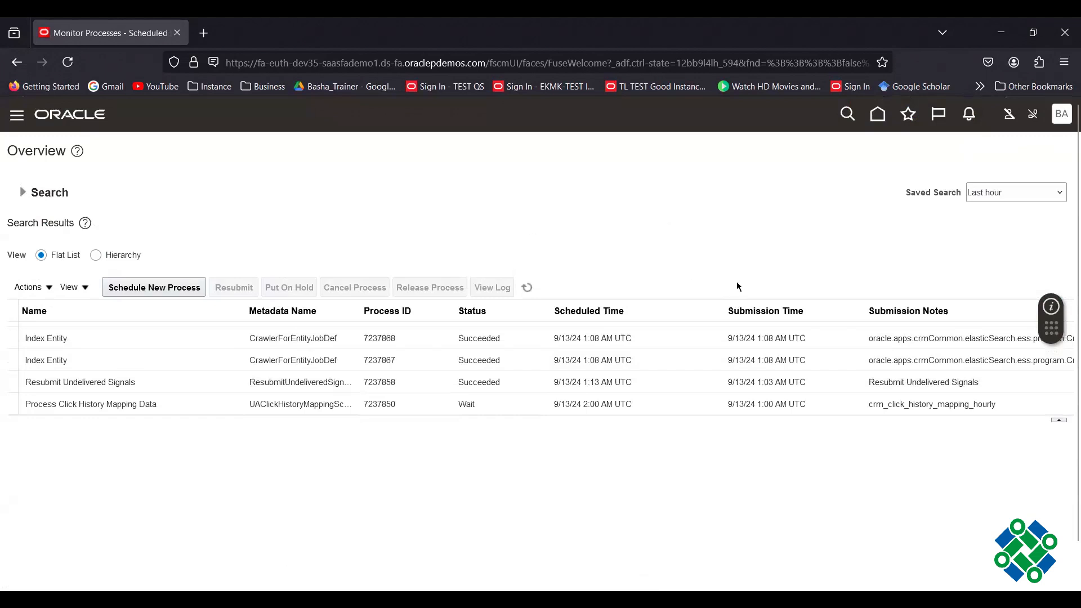
Return to the Financials setup in Setup and Maintenance and show the General Ledger tasks
{"action": "left_click", "coordinate": [878, 114]}
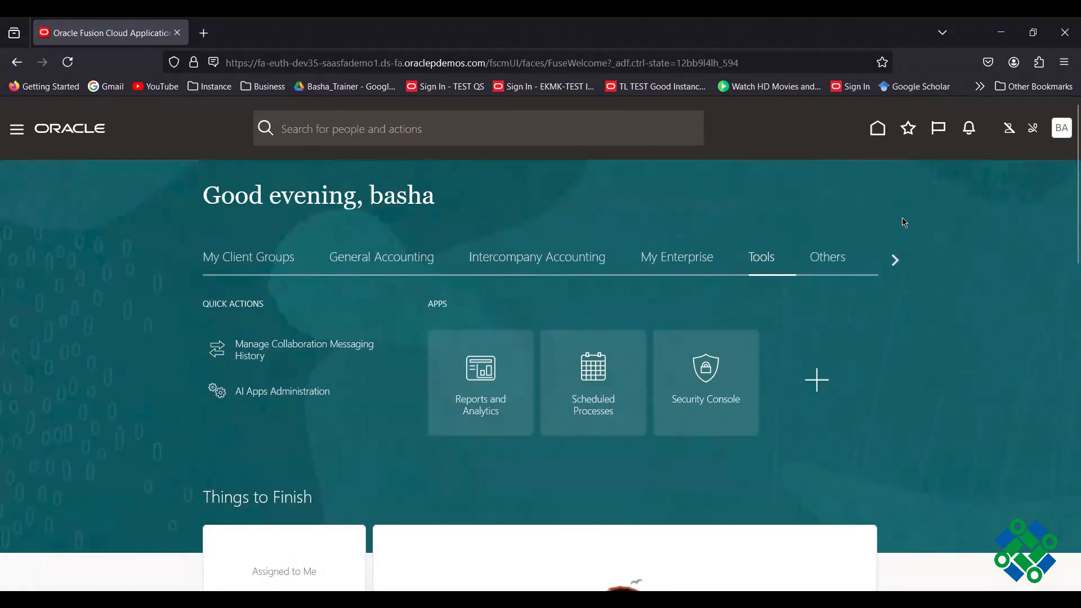
{"action": "left_click", "coordinate": [698, 260]}
{"action": "left_click", "coordinate": [482, 375]}
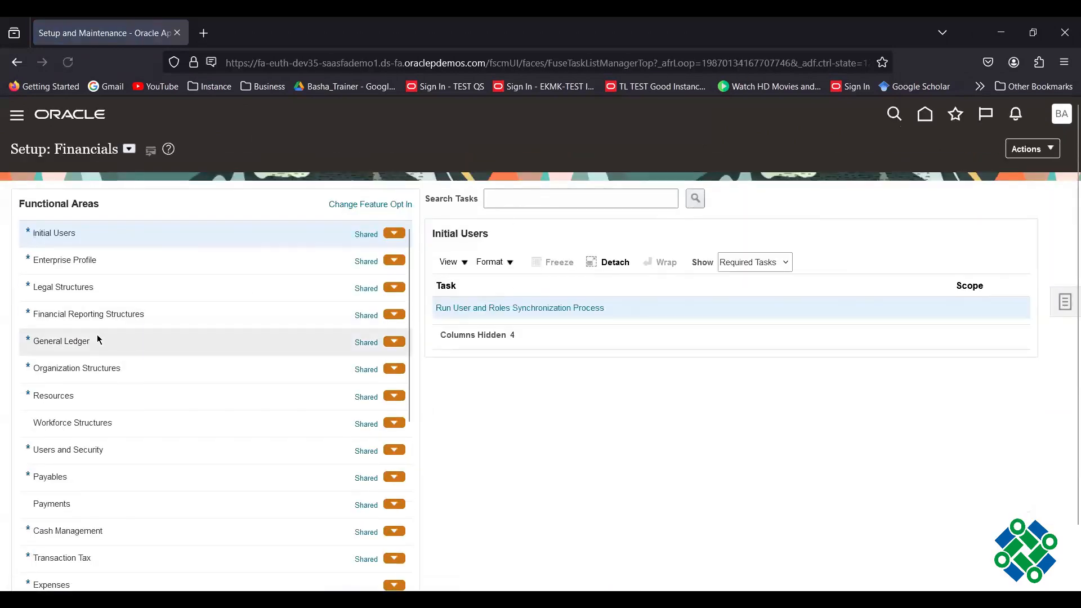
{"action": "left_click", "coordinate": [68, 341]}
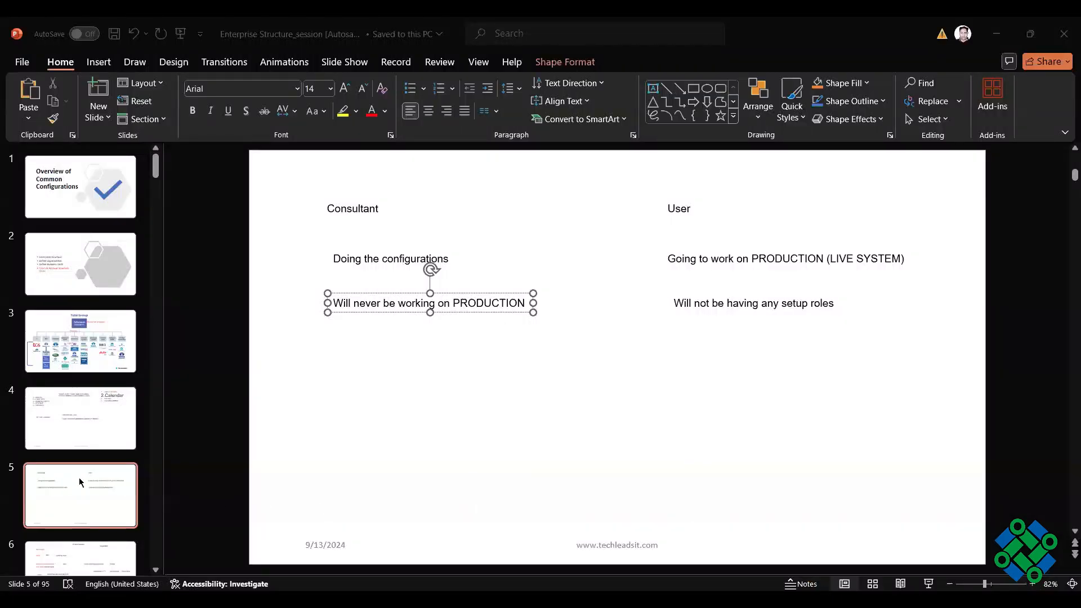
Switch to the Enterprise Structure_session presentation in PowerPoint and insert a new slide after slide 4
{"action": "left_click", "coordinate": [96, 437]}
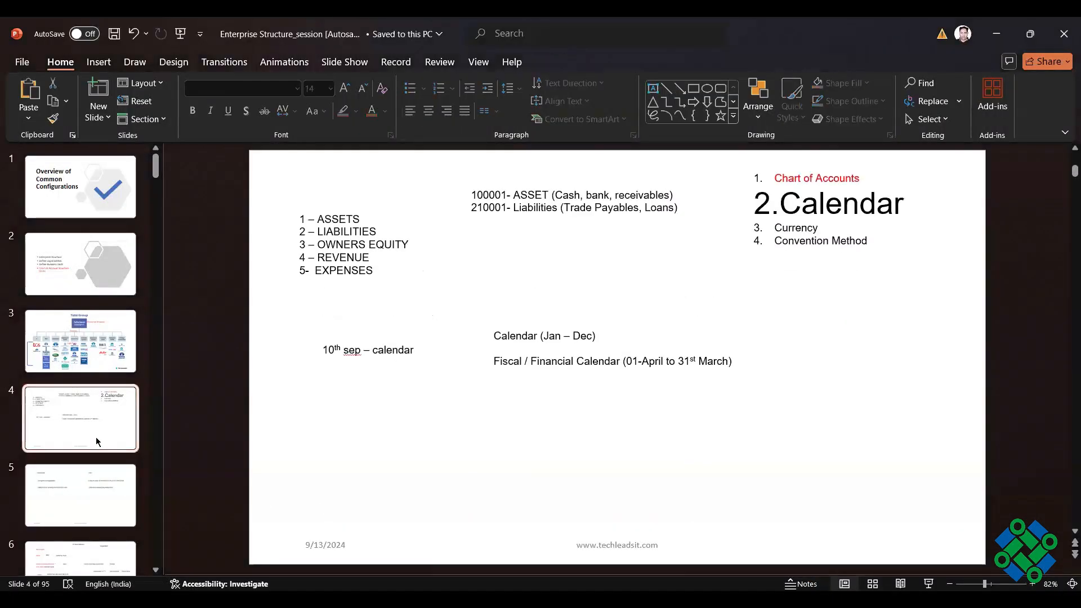
{"action": "right_click", "coordinate": [97, 437]}
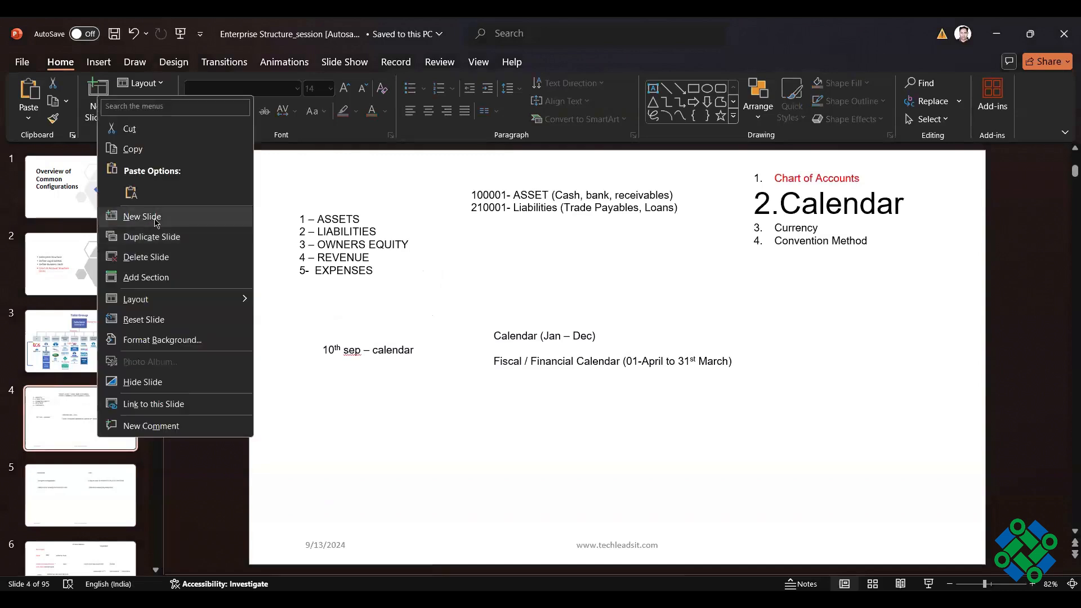
{"action": "left_click", "coordinate": [155, 219]}
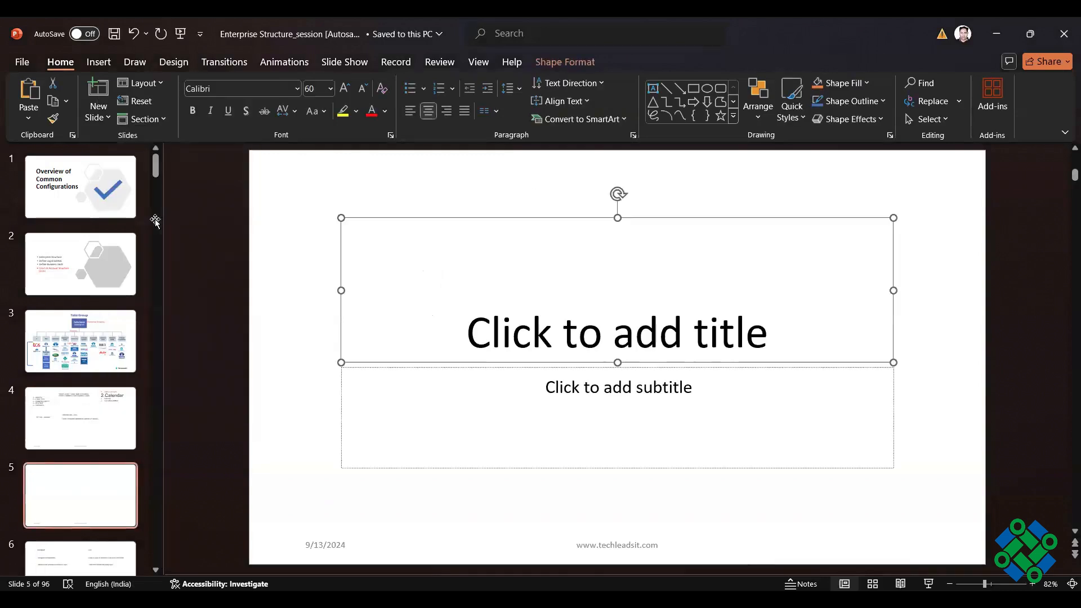
Replace the new slide's title and subtitle placeholders with an empty text box near the slide's upper-left corner
{"action": "key", "text": "Delete"}
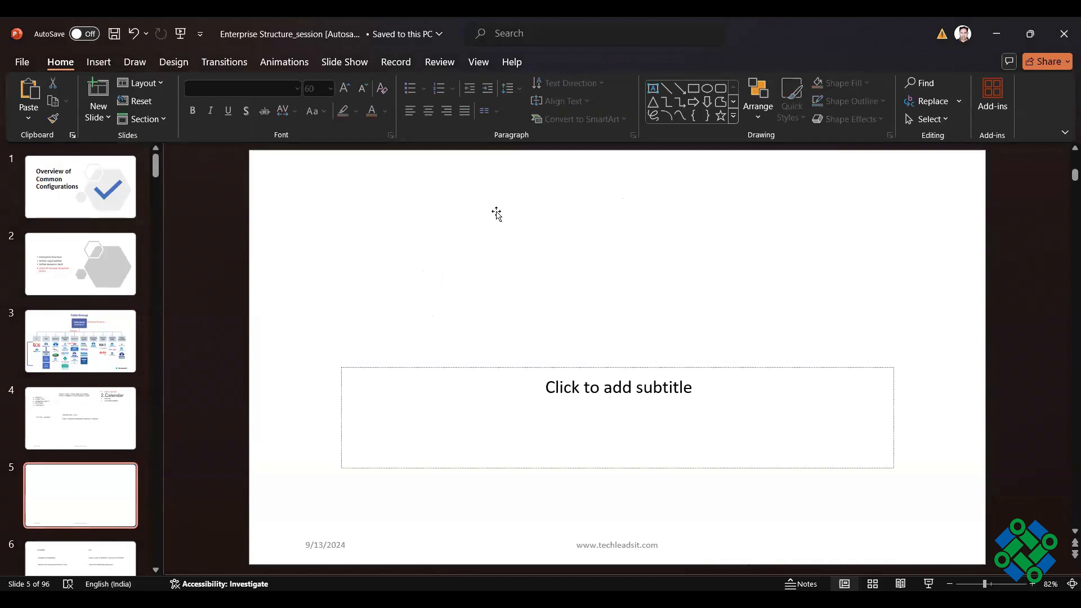
{"action": "left_click", "coordinate": [512, 367]}
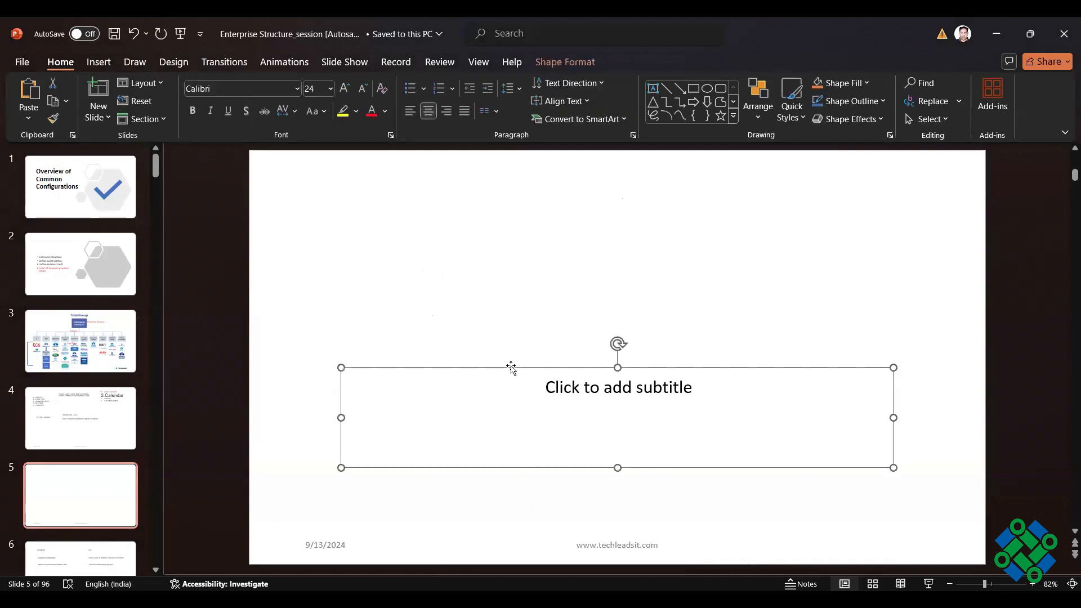
{"action": "key", "text": "Delete"}
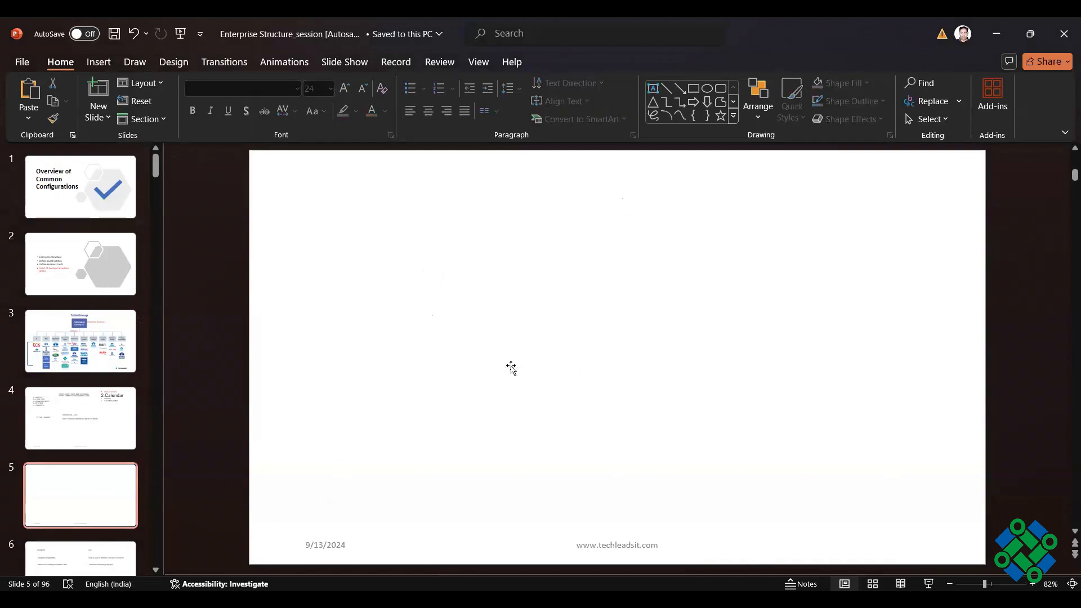
{"action": "left_click", "coordinate": [651, 90]}
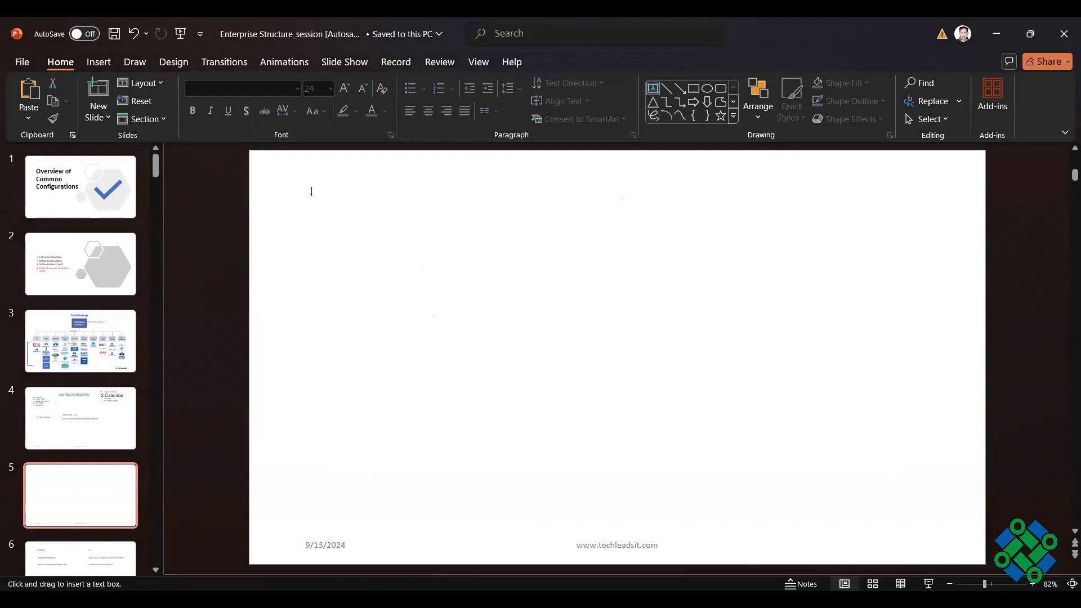
{"action": "left_click", "coordinate": [303, 173]}
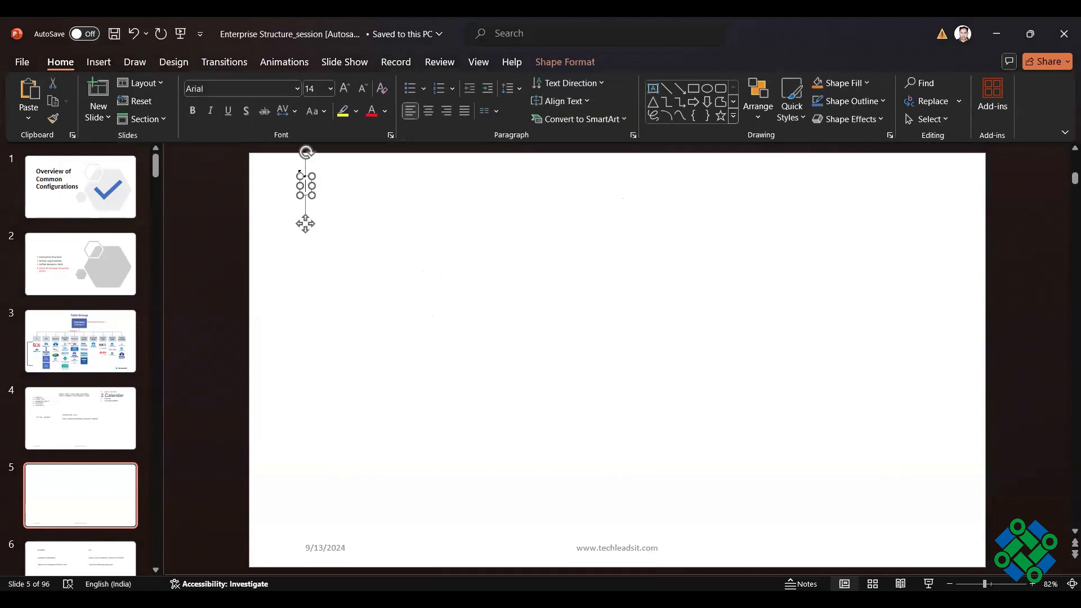
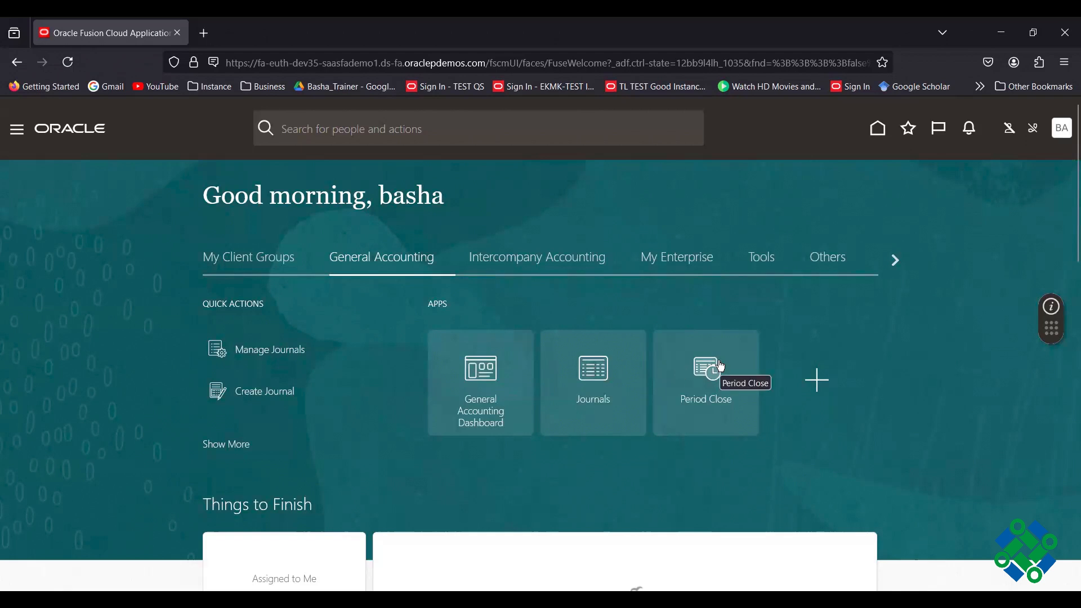
In Oracle Fusion, examine the General Accounting Dashboard for AMAZON PRIMARY LEDGER, from its data access set down to Close Status
{"action": "left_click", "coordinate": [479, 379]}
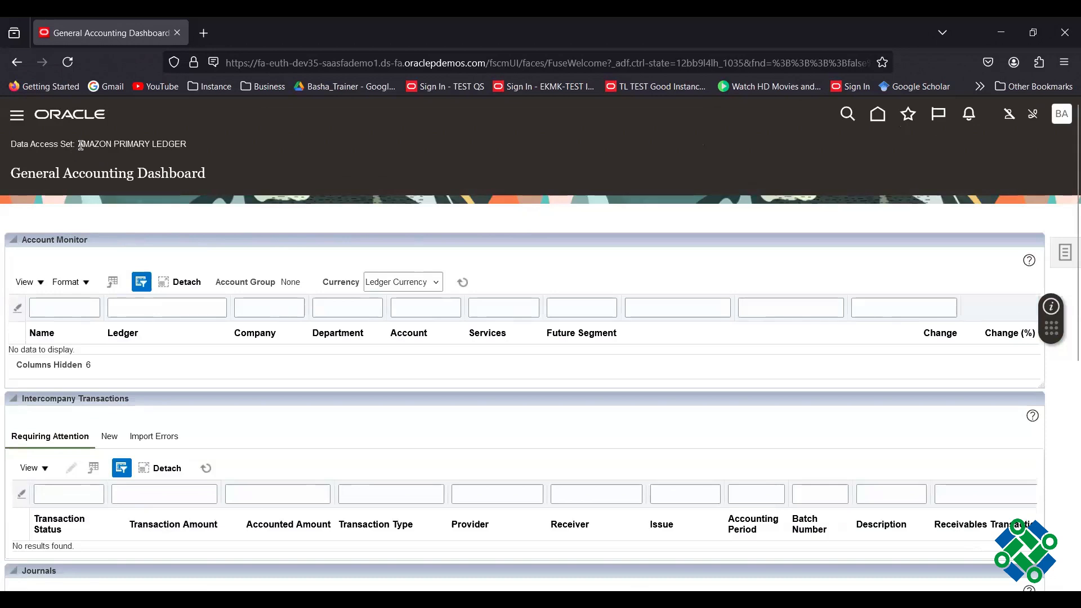
{"action": "left_click_drag", "start_coordinate": [81, 145], "coordinate": [188, 145]}
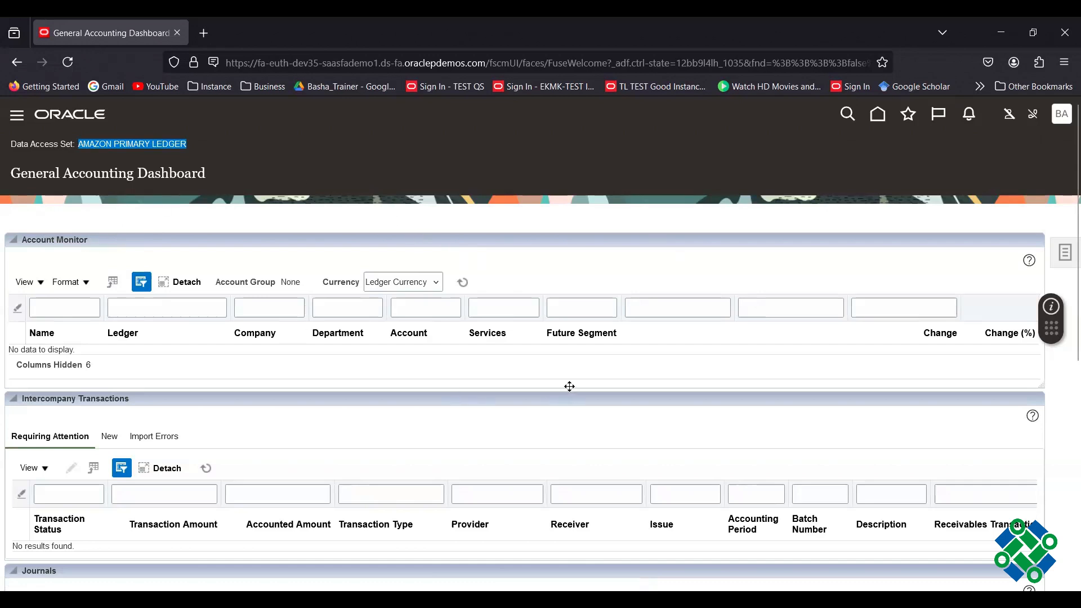
{"action": "scroll", "coordinate": [313, 344], "scroll_direction": "down", "scroll_amount": 3}
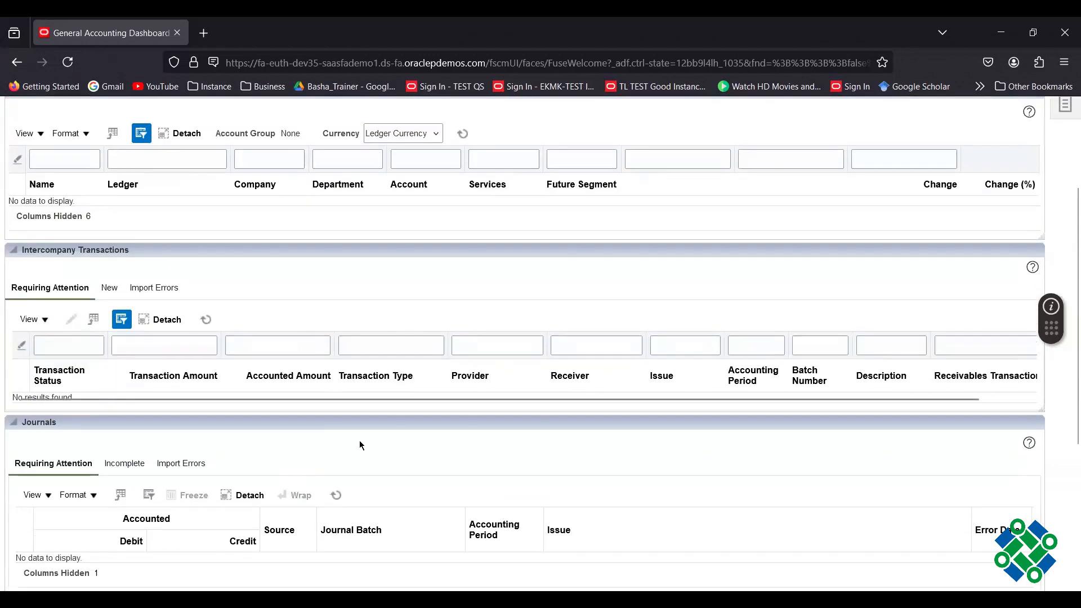
{"action": "scroll", "coordinate": [361, 445], "scroll_direction": "down", "scroll_amount": 3}
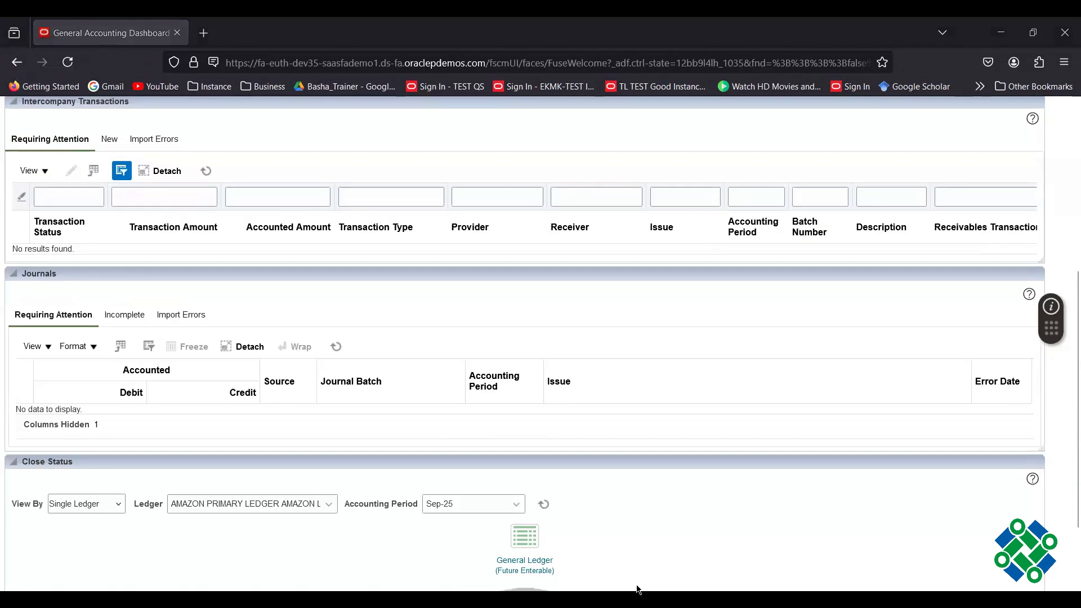
Review the dashboard's Account Monitor, Intercompany Transactions, Journals and Close Status sections
{"action": "scroll", "coordinate": [327, 347], "scroll_direction": "down", "scroll_amount": 2}
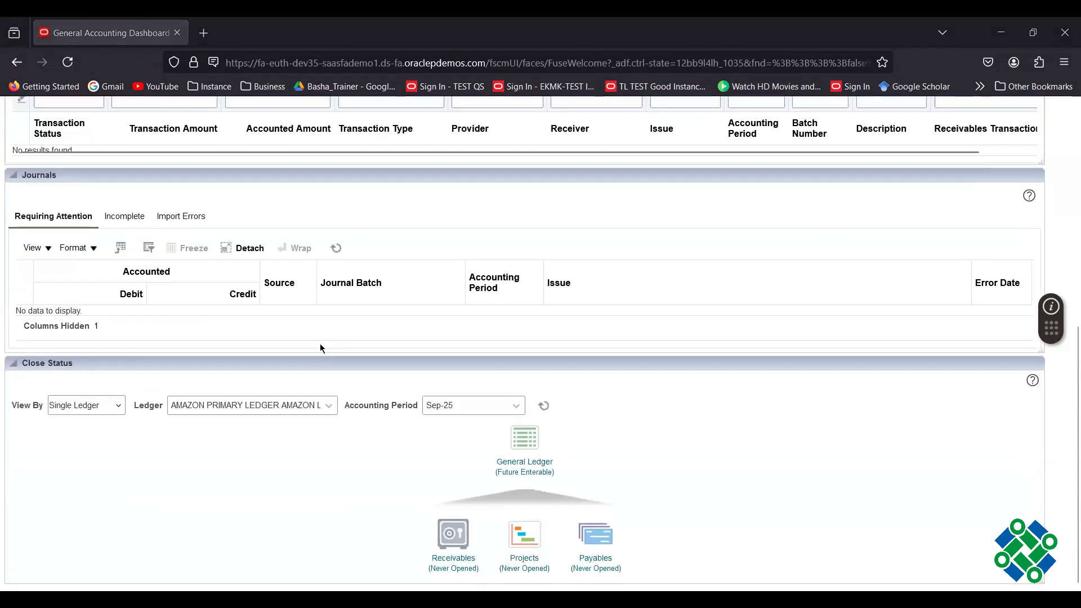
{"action": "scroll", "coordinate": [335, 338], "scroll_direction": "up", "scroll_amount": 8}
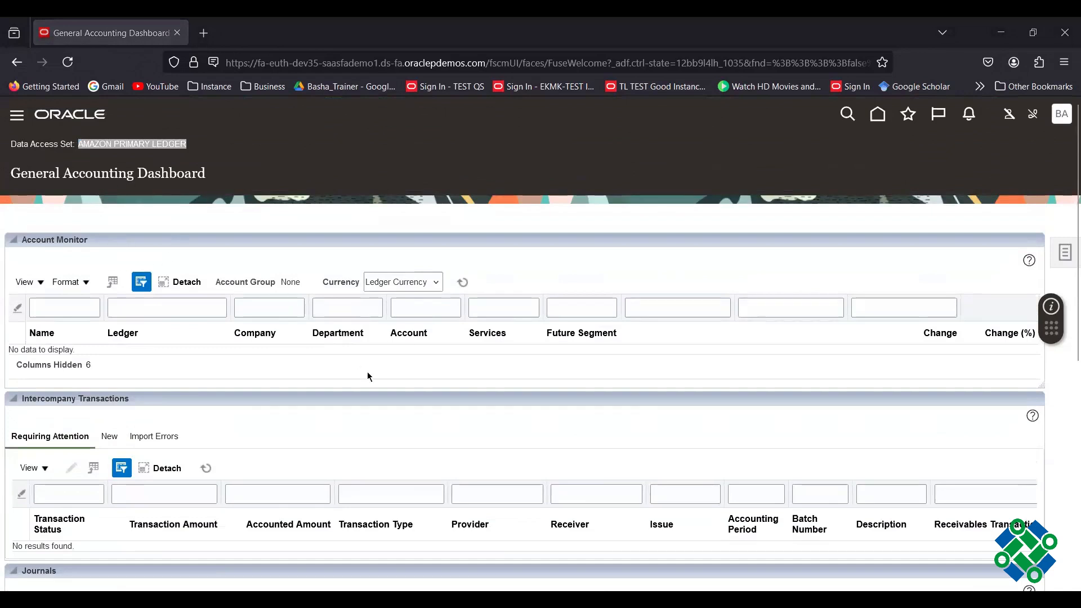
{"action": "scroll", "coordinate": [367, 374], "scroll_direction": "down", "scroll_amount": 3}
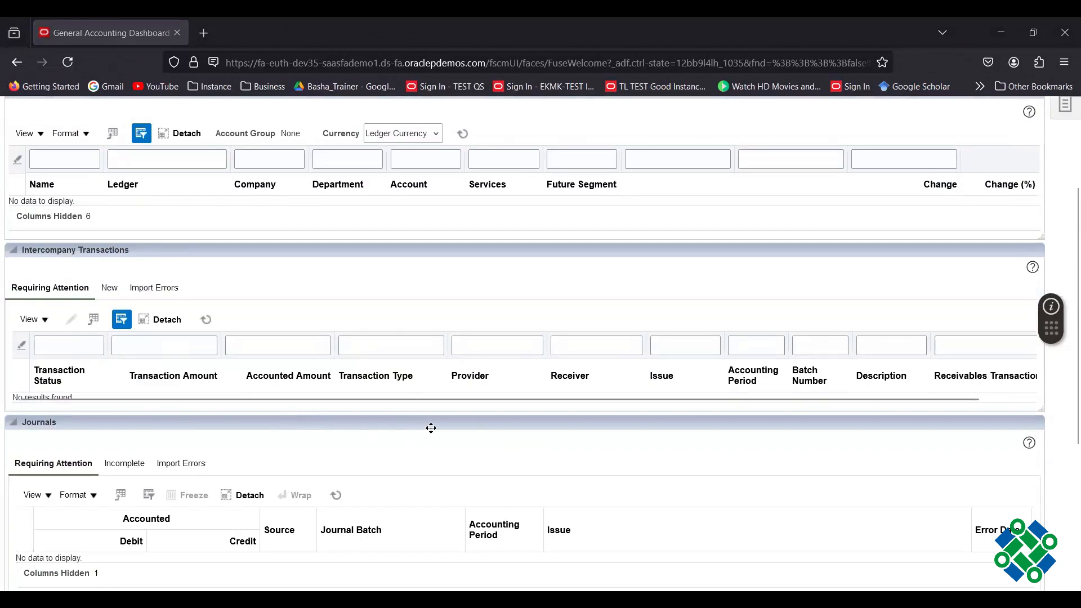
{"action": "scroll", "coordinate": [430, 428], "scroll_direction": "down", "scroll_amount": 3}
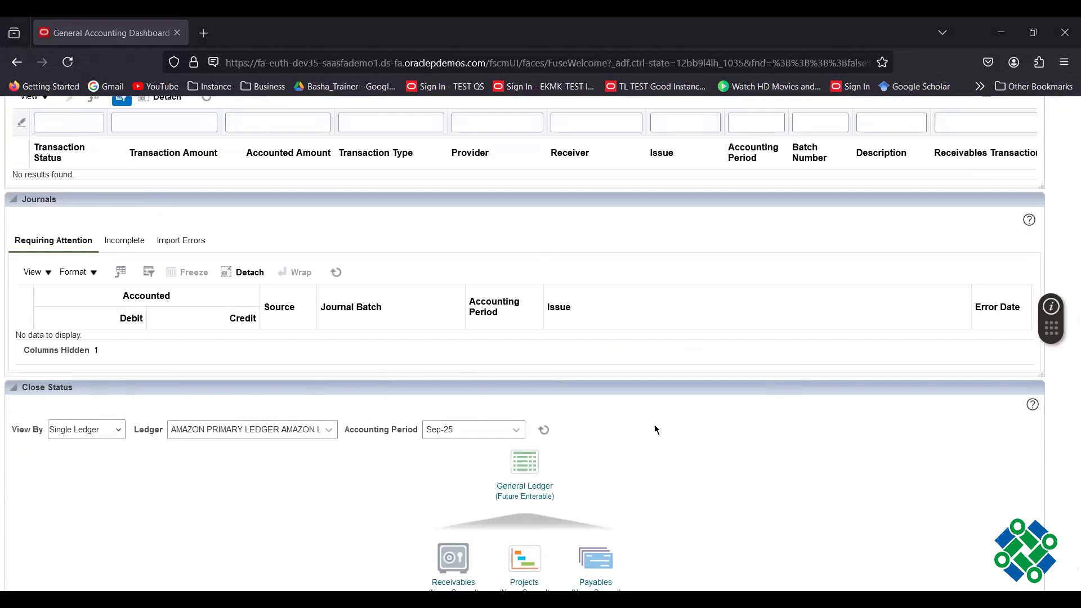
{"action": "scroll", "coordinate": [661, 417], "scroll_direction": "up", "scroll_amount": 6}
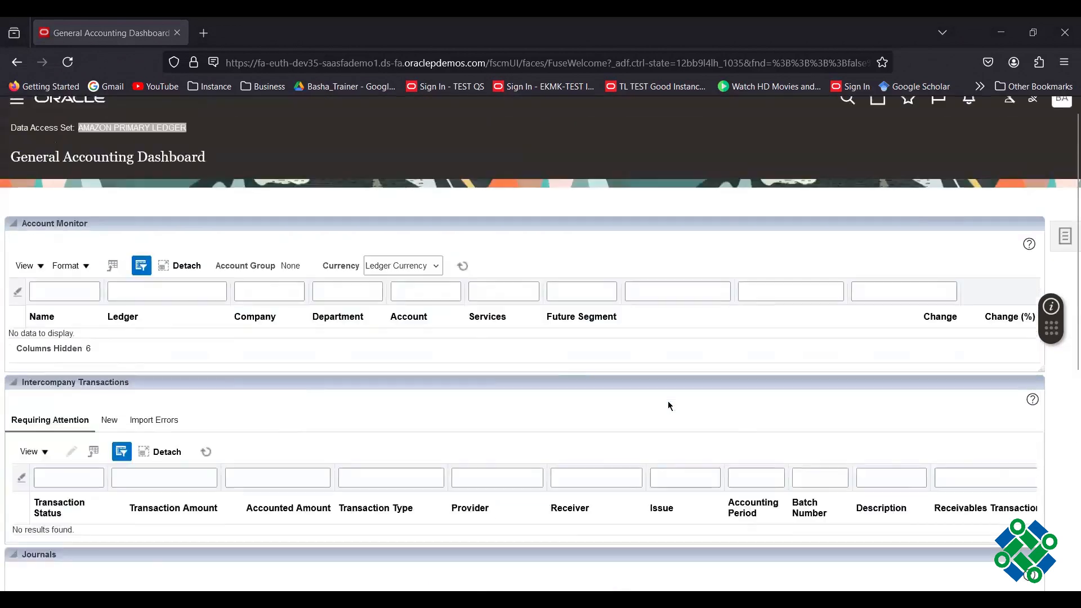
Go from the home page to Period Close and open the General Ledger accounting period statuses of AMAZON PRIMARY LEDGER
{"action": "left_click", "coordinate": [878, 116]}
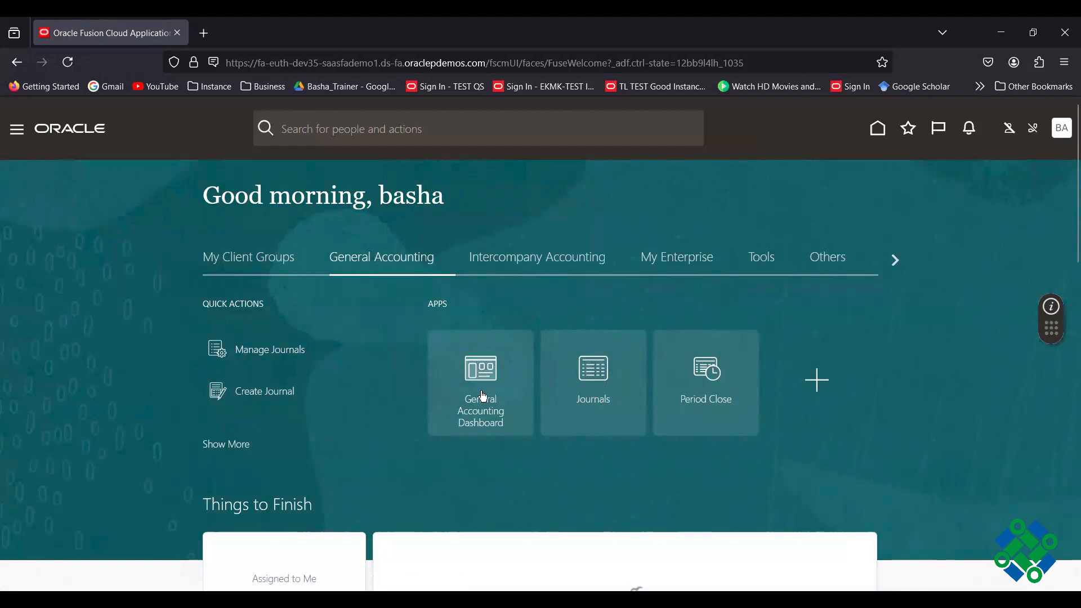
{"action": "left_click", "coordinate": [702, 358]}
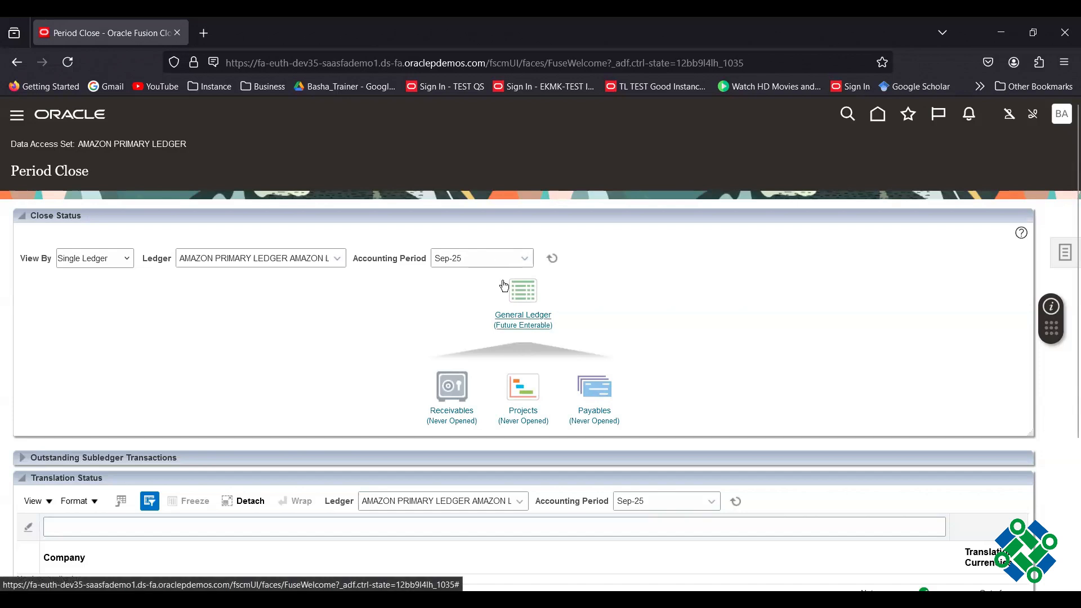
{"action": "left_click", "coordinate": [443, 401]}
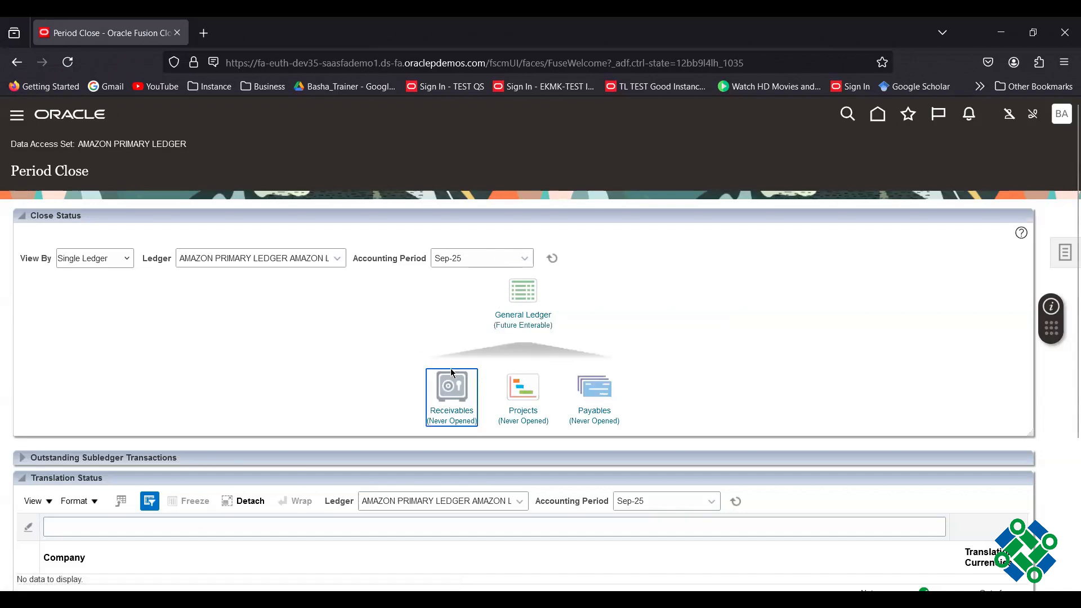
{"action": "left_click", "coordinate": [528, 324]}
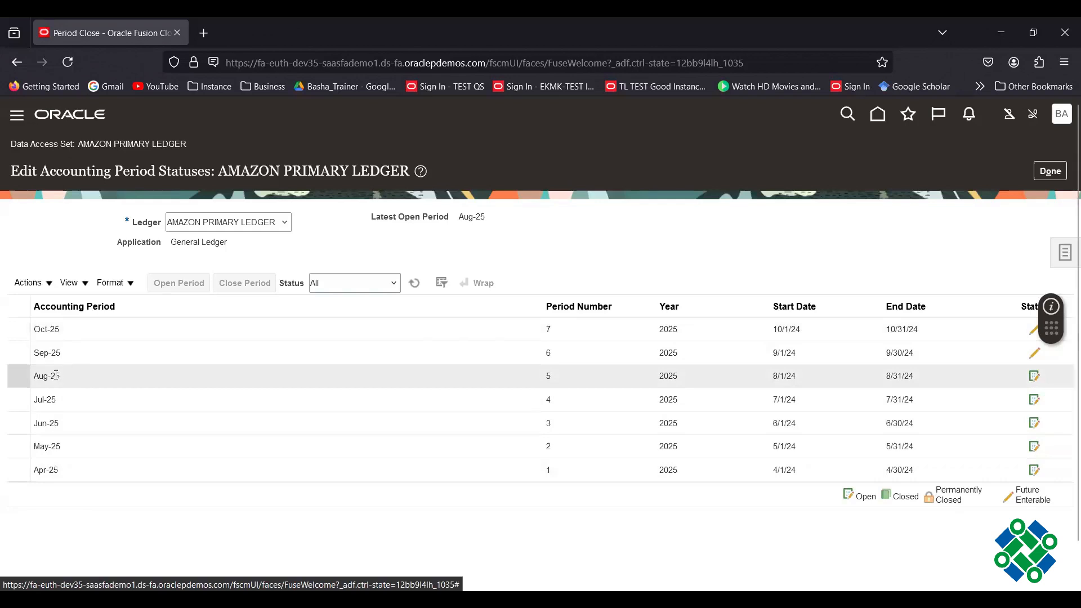
Close the Apr-25 accounting period of AMAZON PRIMARY LEDGER and refresh the period list
{"action": "left_click", "coordinate": [395, 288]}
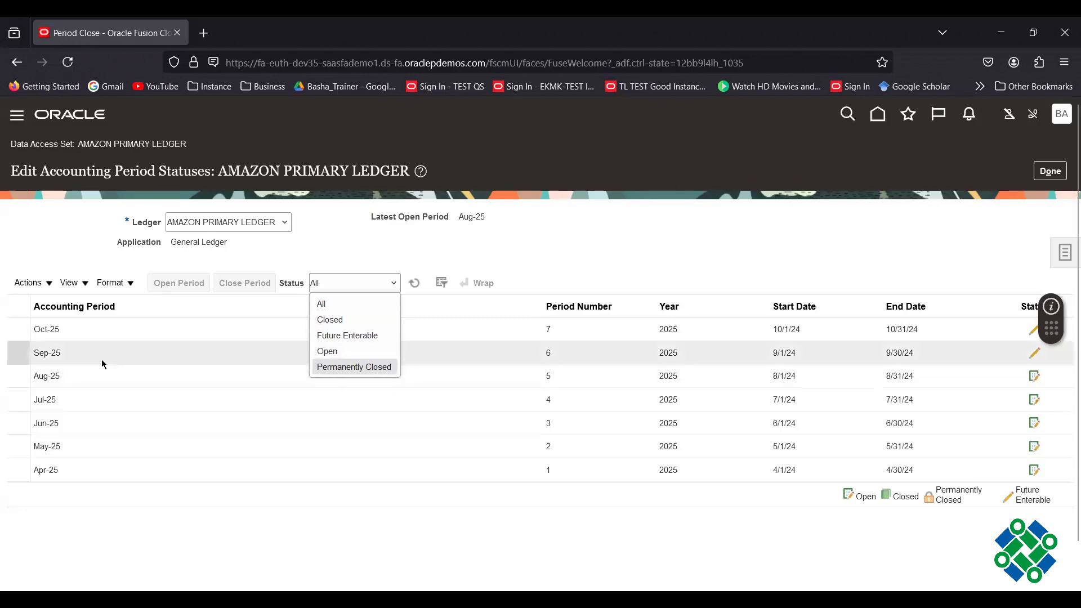
{"action": "left_click", "coordinate": [87, 376]}
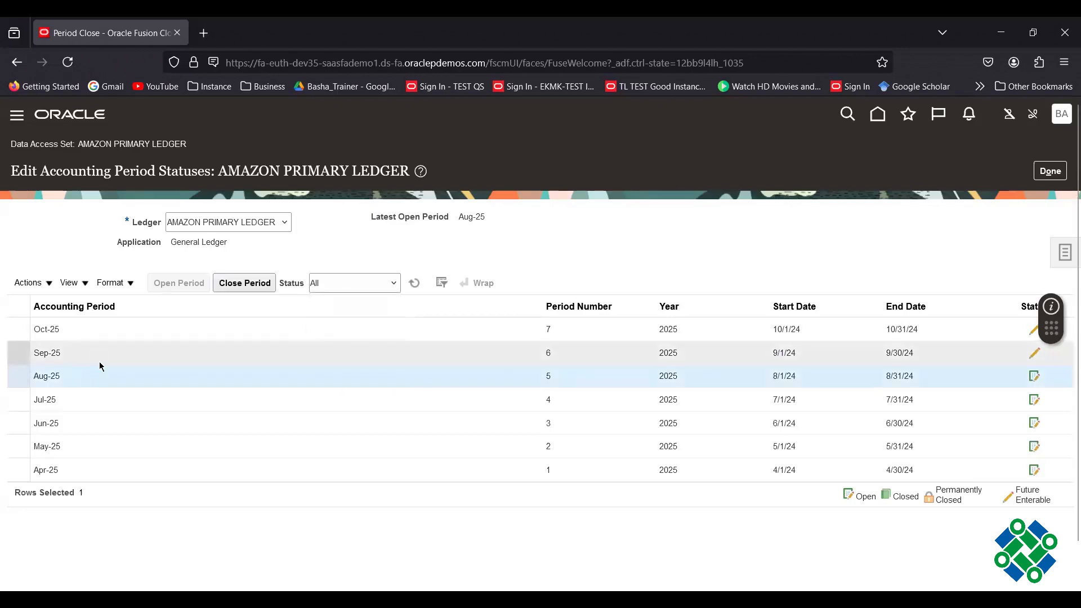
{"action": "left_click", "coordinate": [101, 358]}
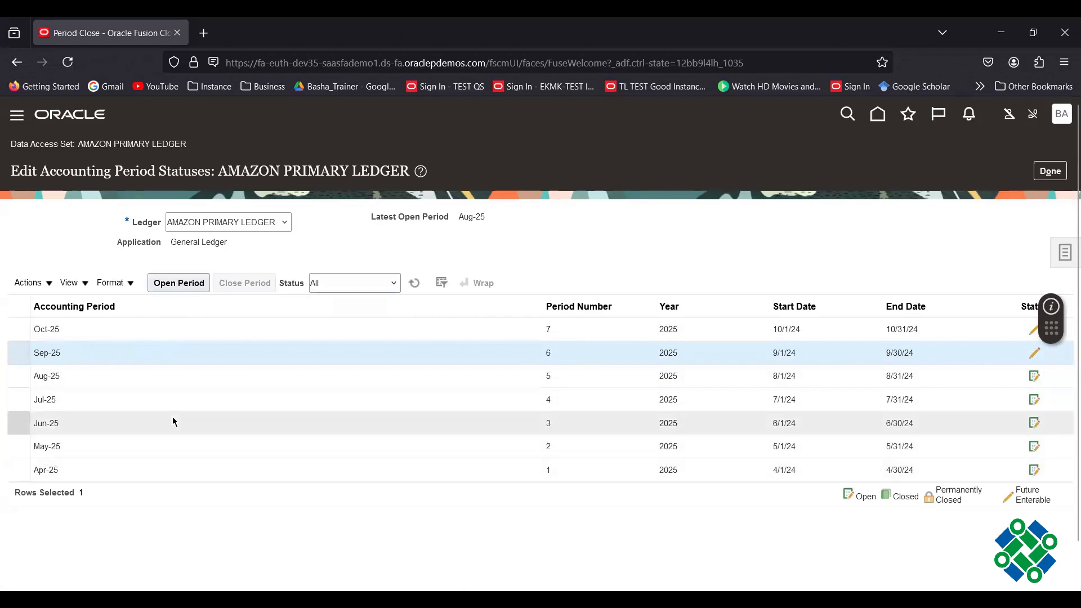
{"action": "left_click", "coordinate": [101, 471]}
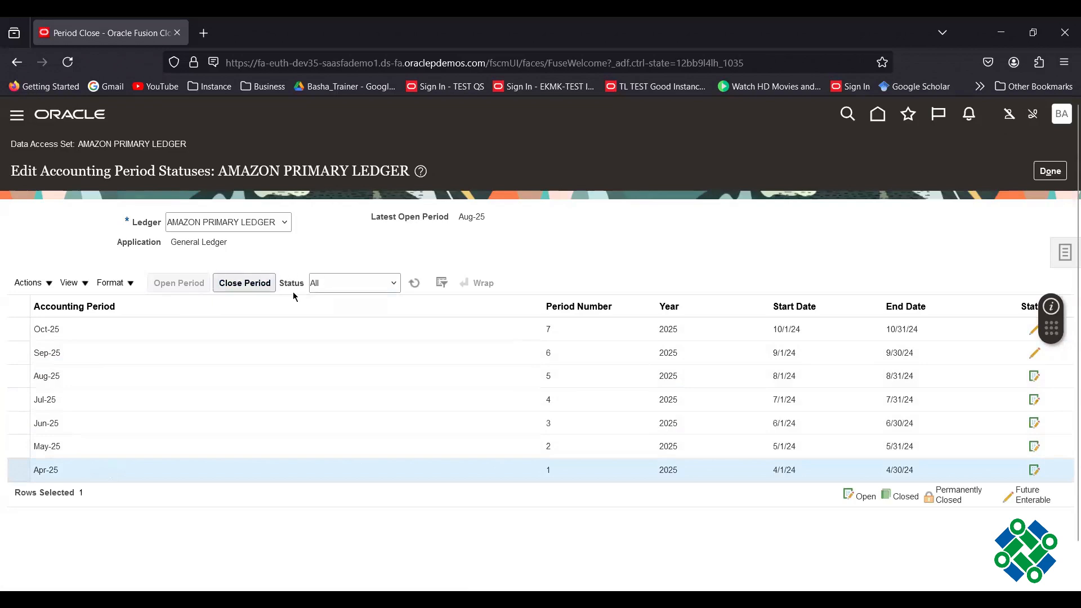
{"action": "left_click", "coordinate": [249, 286]}
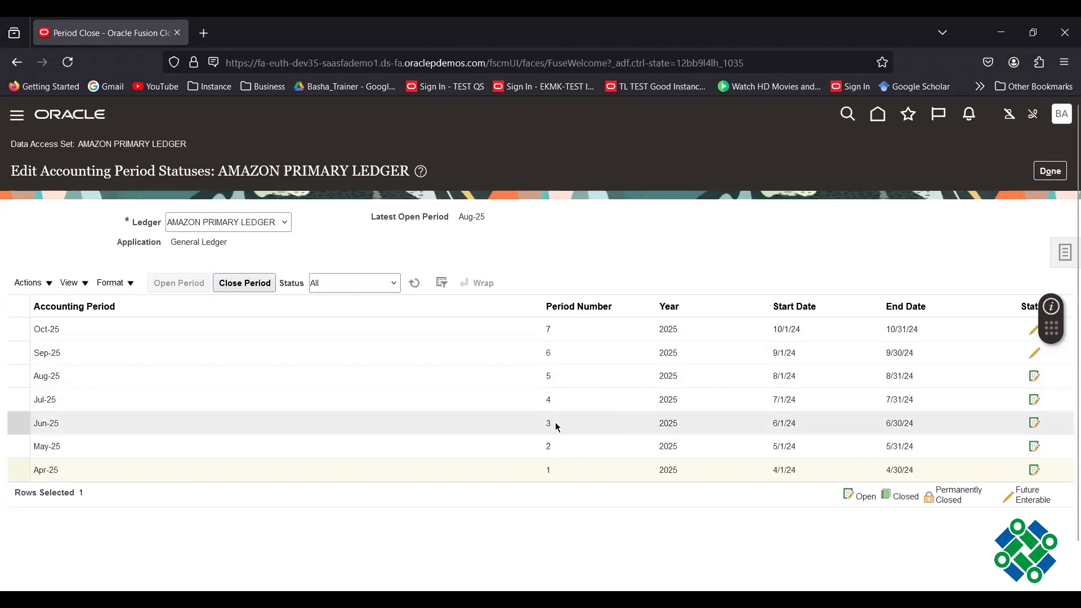
{"action": "left_click", "coordinate": [415, 287]}
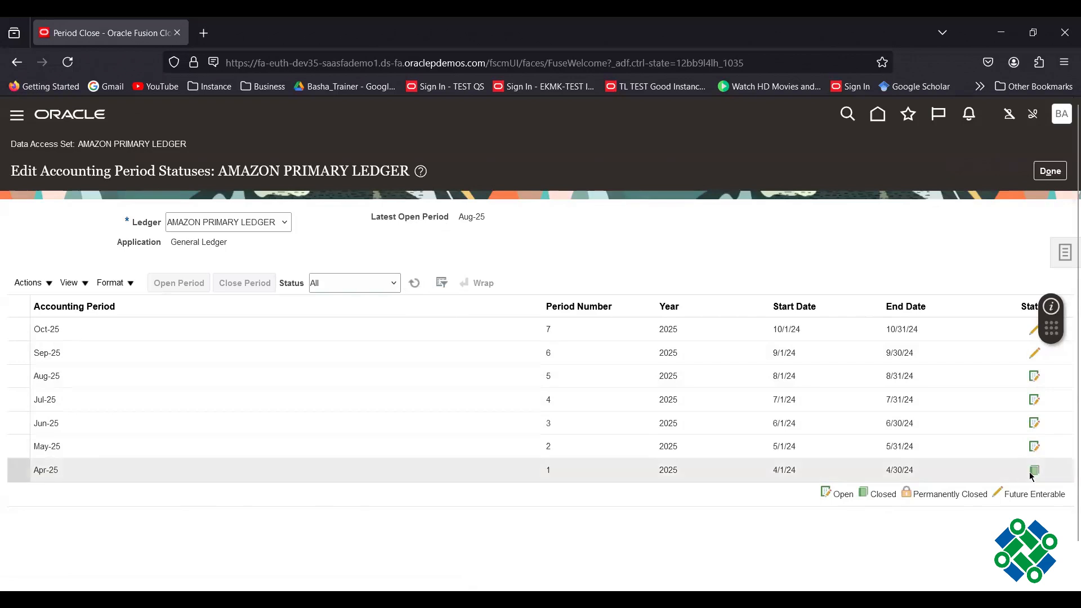
Open the Sep-25 accounting period and refresh the period list
{"action": "left_click", "coordinate": [237, 470]}
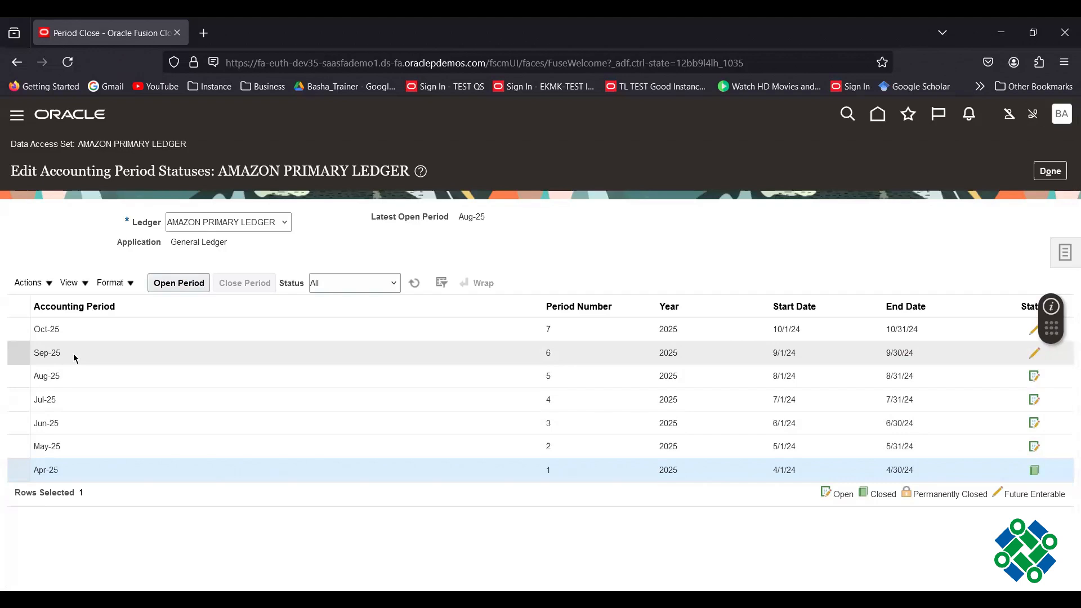
{"action": "left_click", "coordinate": [53, 423]}
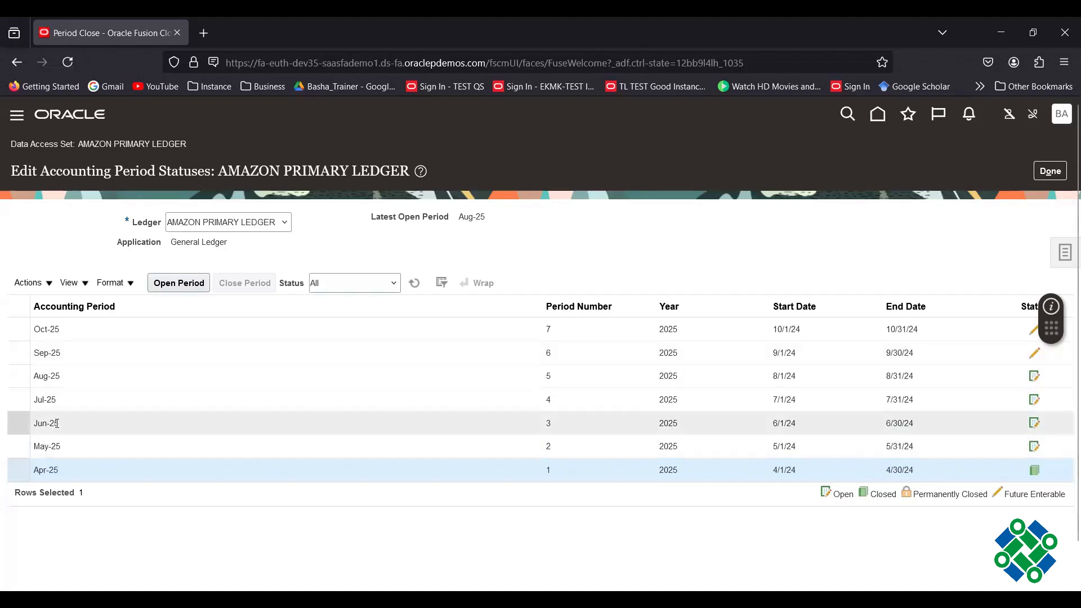
{"action": "left_click", "coordinate": [66, 361]}
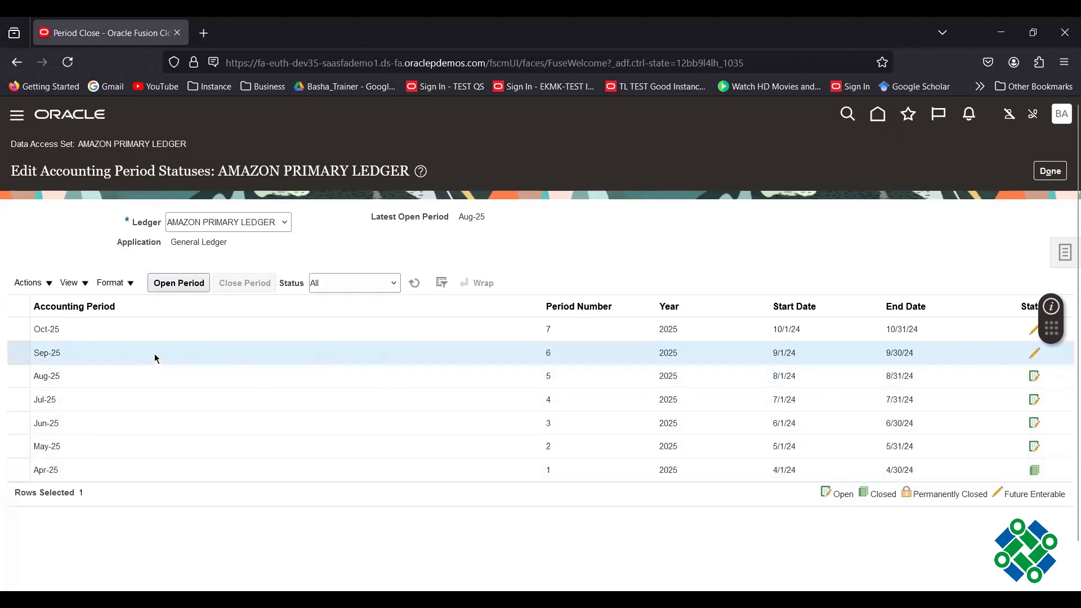
{"action": "left_click", "coordinate": [179, 283]}
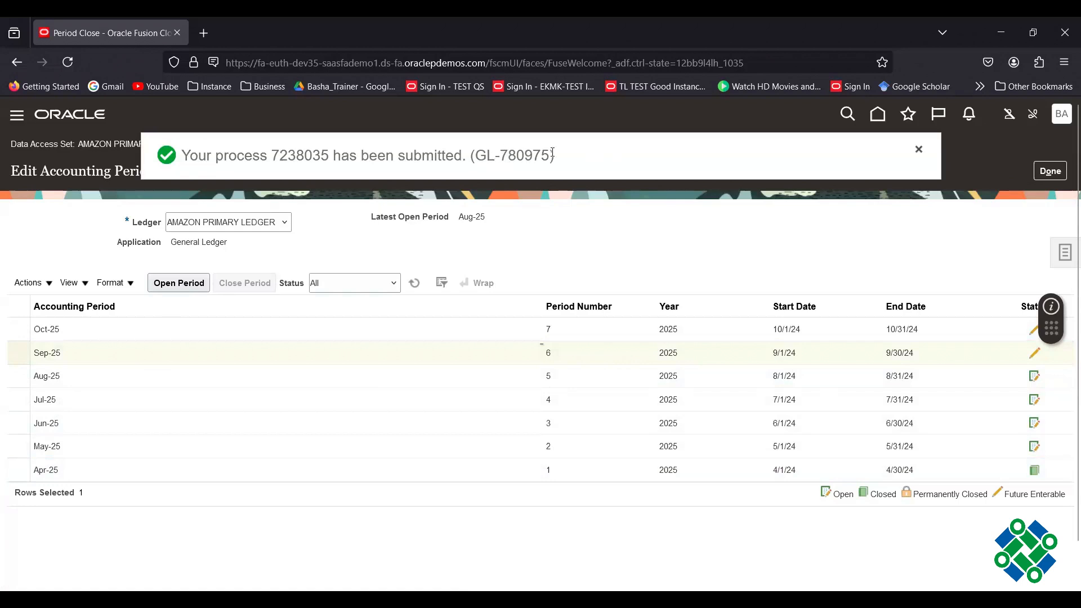
{"action": "left_click", "coordinate": [920, 152]}
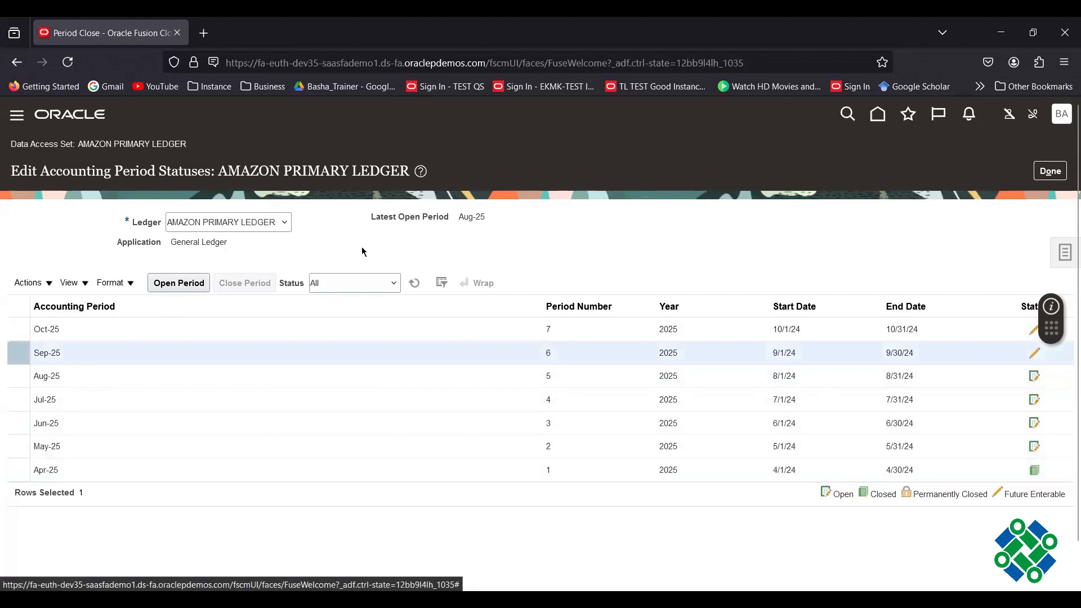
{"action": "left_click", "coordinate": [414, 283]}
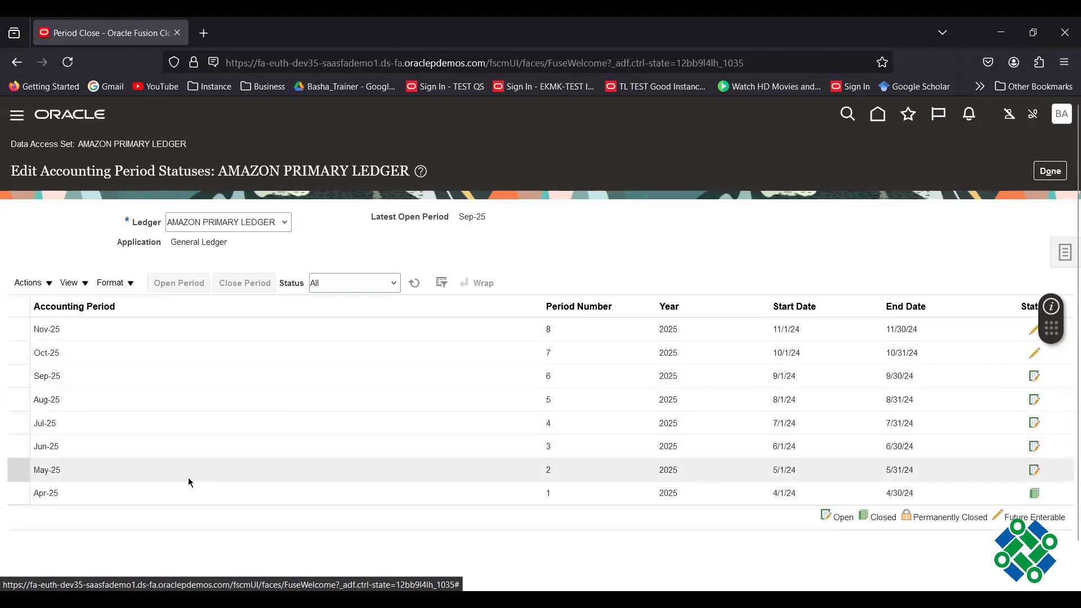
Check the ledger's latest open period, then return to Period Close and examine its close, translation and intercompany period statuses
{"action": "left_click", "coordinate": [87, 329]}
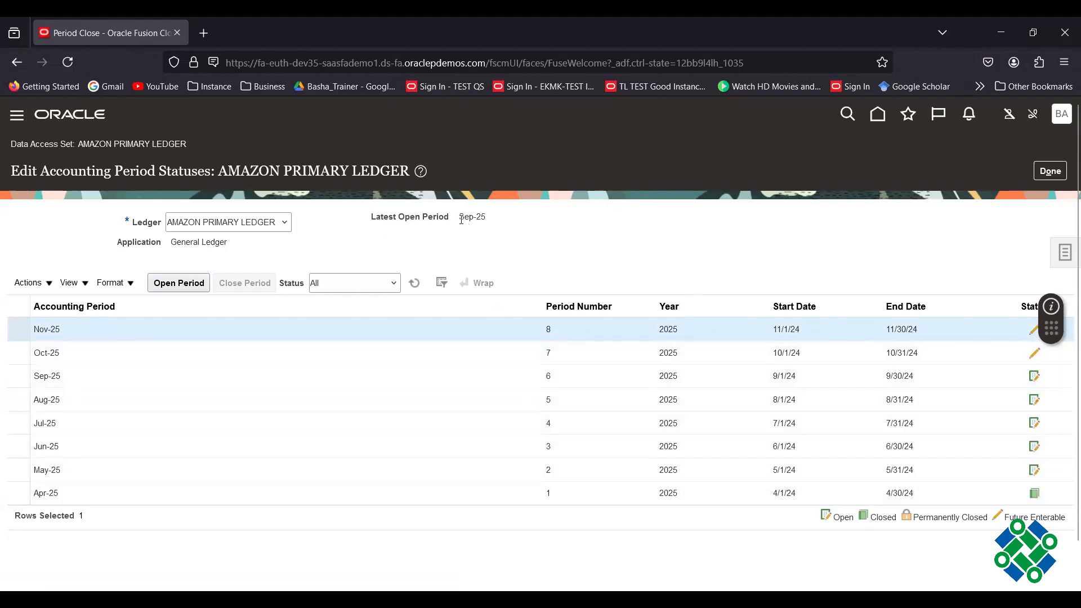
{"action": "left_click_drag", "start_coordinate": [461, 216], "coordinate": [499, 221]}
{"action": "left_click", "coordinate": [626, 230]}
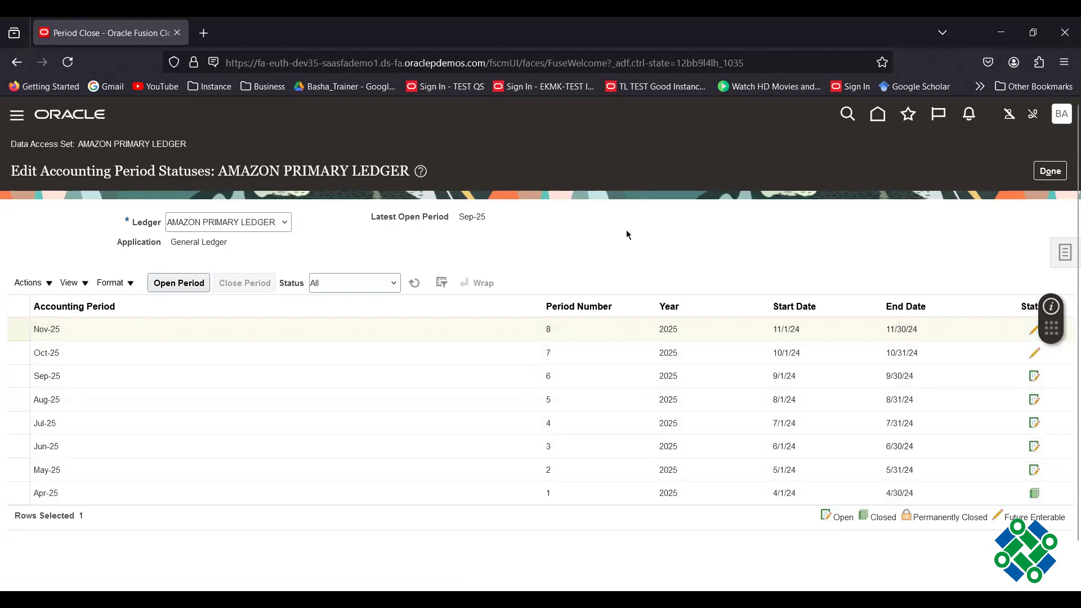
{"action": "left_click", "coordinate": [1051, 171]}
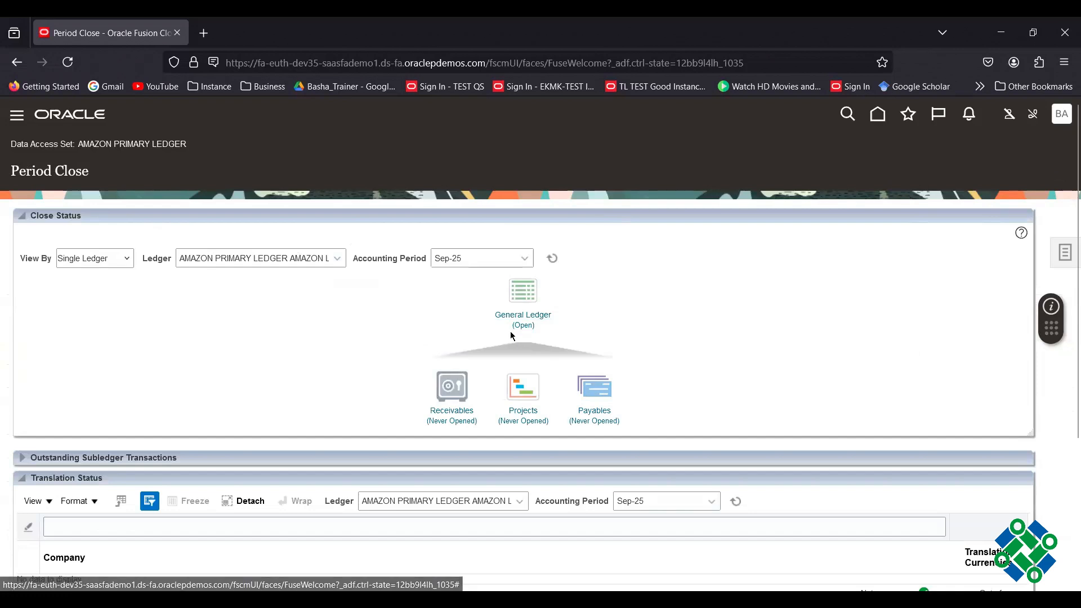
{"action": "scroll", "coordinate": [795, 314], "scroll_direction": "down", "scroll_amount": 1}
{"action": "scroll", "coordinate": [794, 313], "scroll_direction": "down", "scroll_amount": 5}
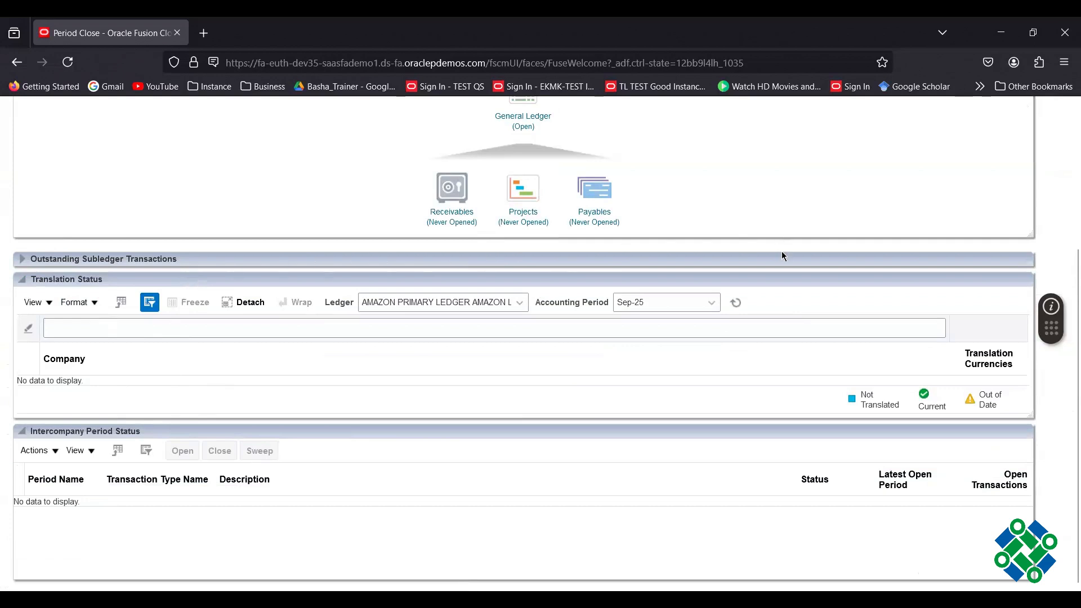
{"action": "scroll", "coordinate": [782, 256], "scroll_direction": "up", "scroll_amount": 3}
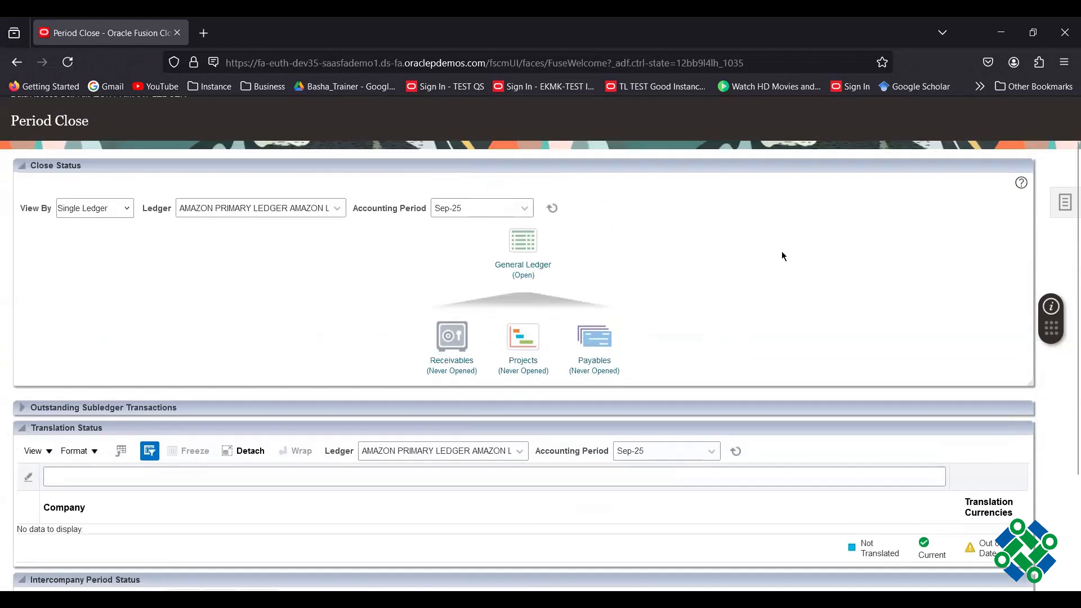
{"action": "scroll", "coordinate": [786, 270], "scroll_direction": "up", "scroll_amount": 1}
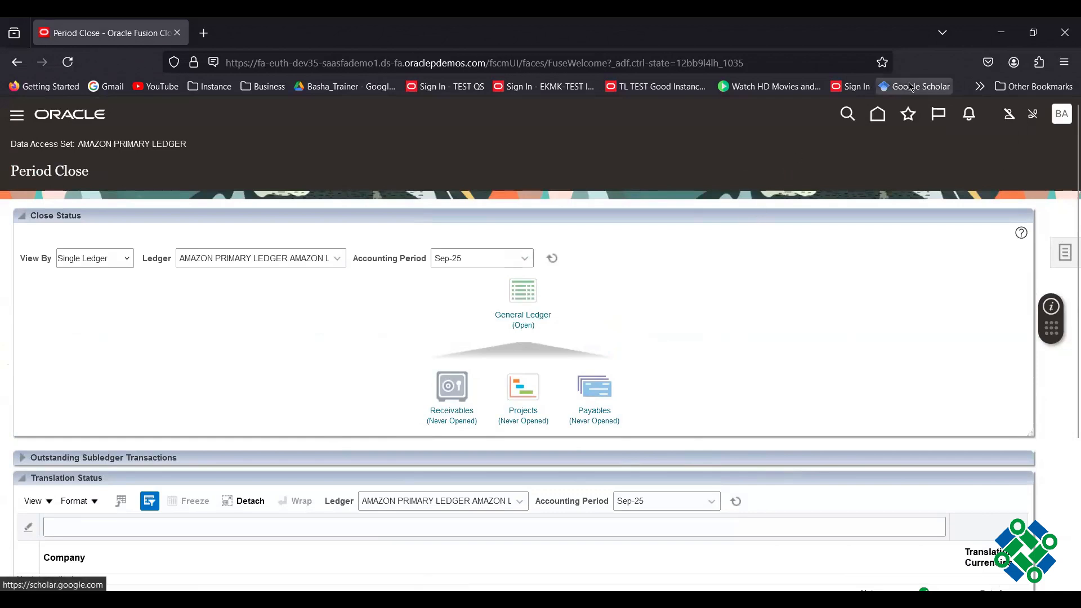
Go from the home page to the Journals work area and open the Create Journal task
{"action": "left_click", "coordinate": [879, 116]}
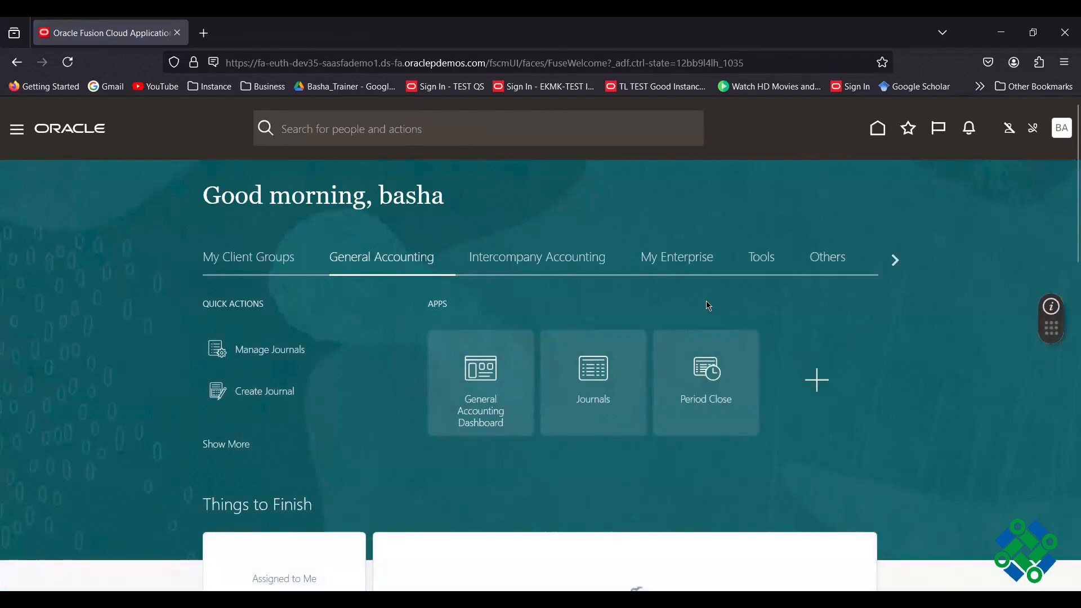
{"action": "left_click", "coordinate": [598, 383]}
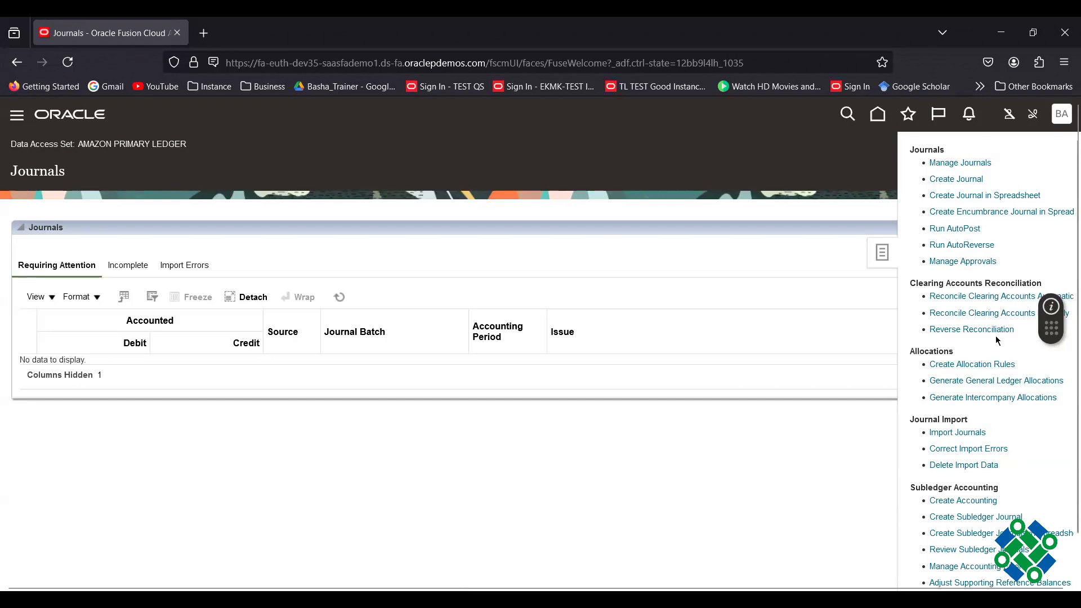
{"action": "left_click", "coordinate": [951, 181]}
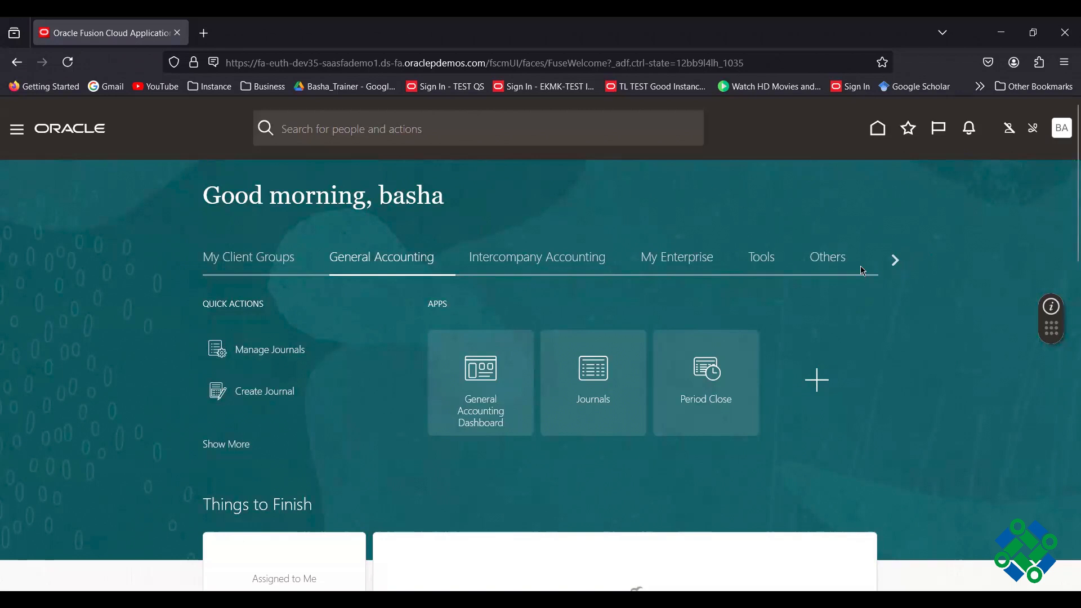
In Setup and Maintenance, show all tasks of the Users and Security functional area and open Manage Data Access for Users
{"action": "left_click", "coordinate": [679, 266]}
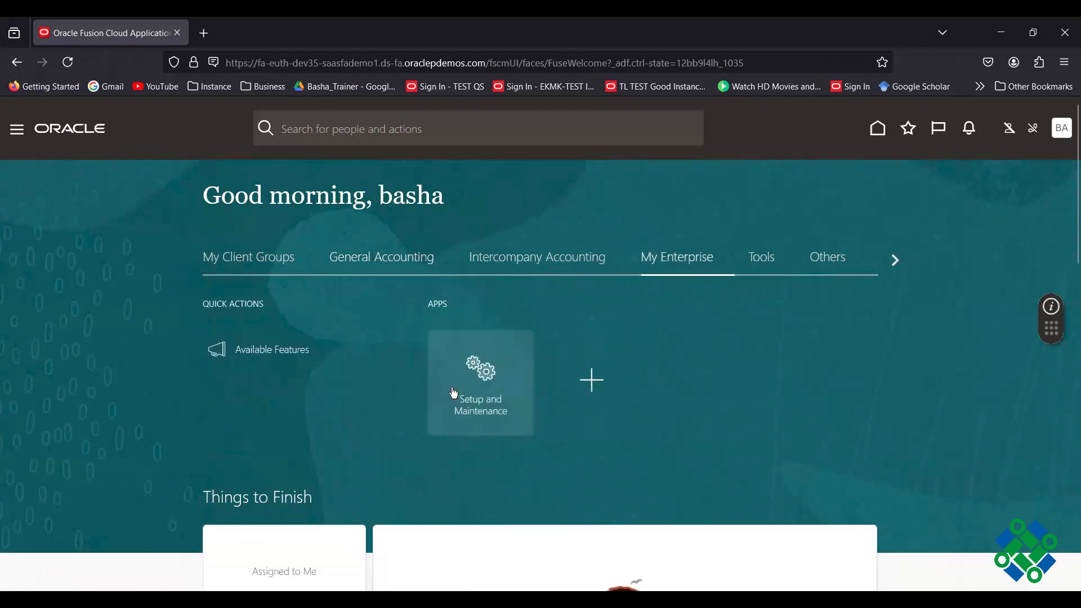
{"action": "left_click", "coordinate": [478, 378]}
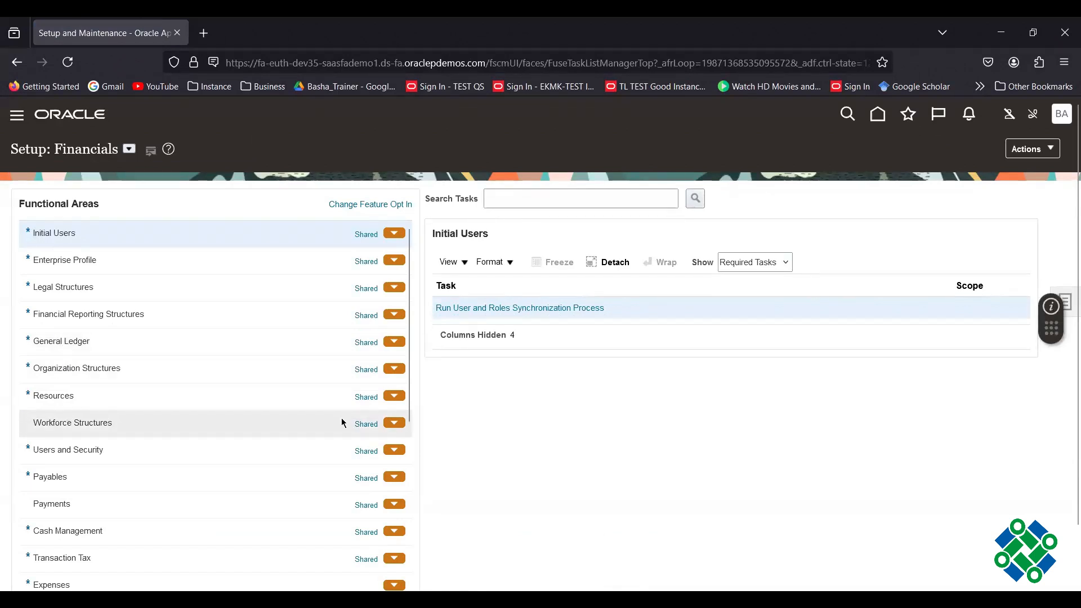
{"action": "left_click", "coordinate": [82, 449]}
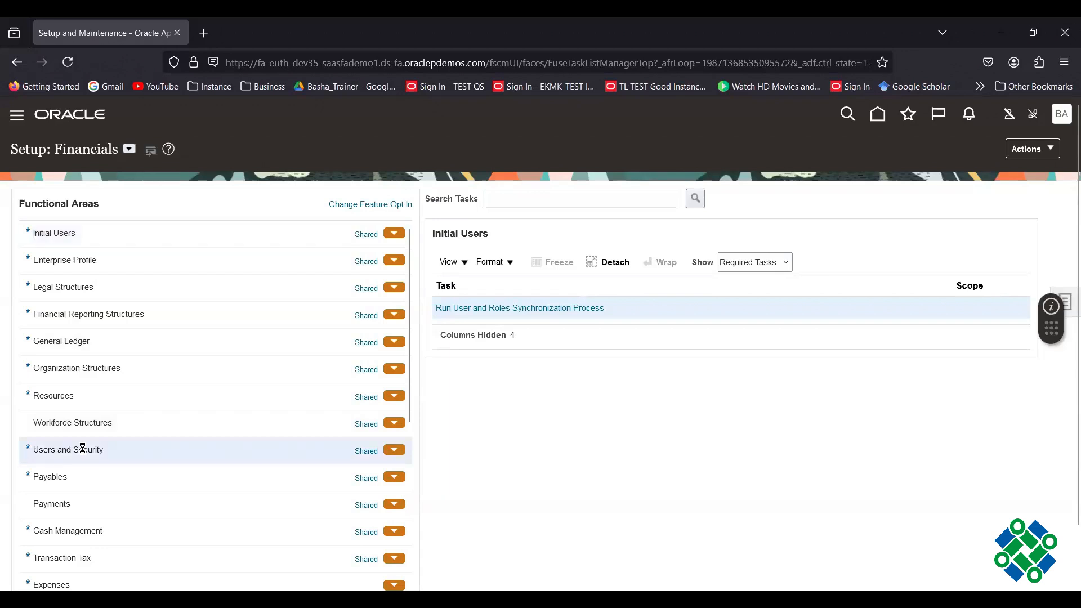
{"action": "left_click", "coordinate": [730, 263]}
{"action": "left_click", "coordinate": [734, 283]}
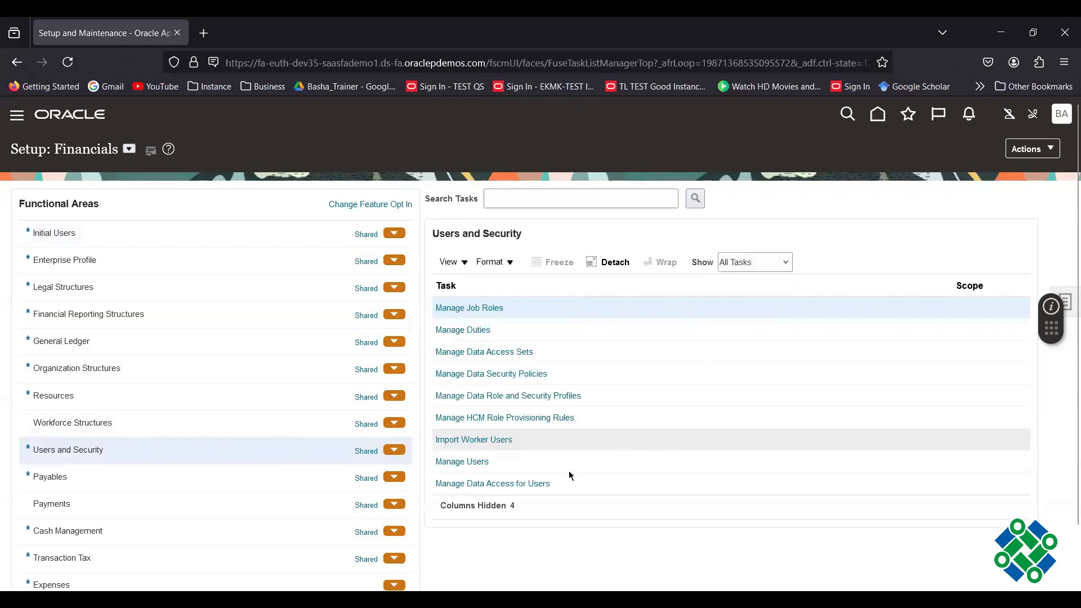
{"action": "left_click", "coordinate": [512, 483]}
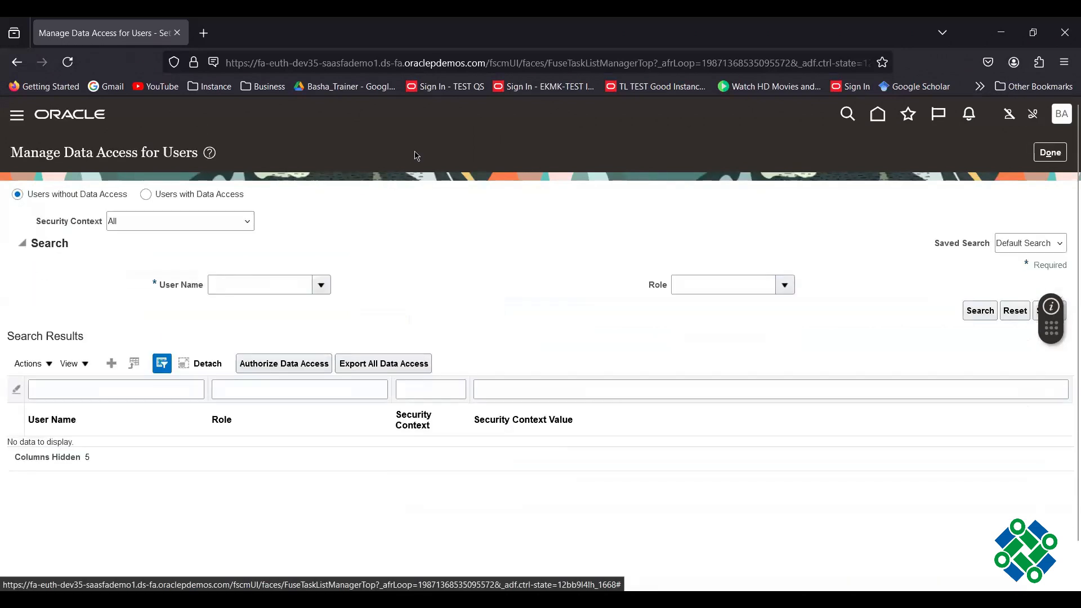
Start a new data access assignment for the trainer's user name with the General Accountant role
{"action": "left_click", "coordinate": [111, 363]}
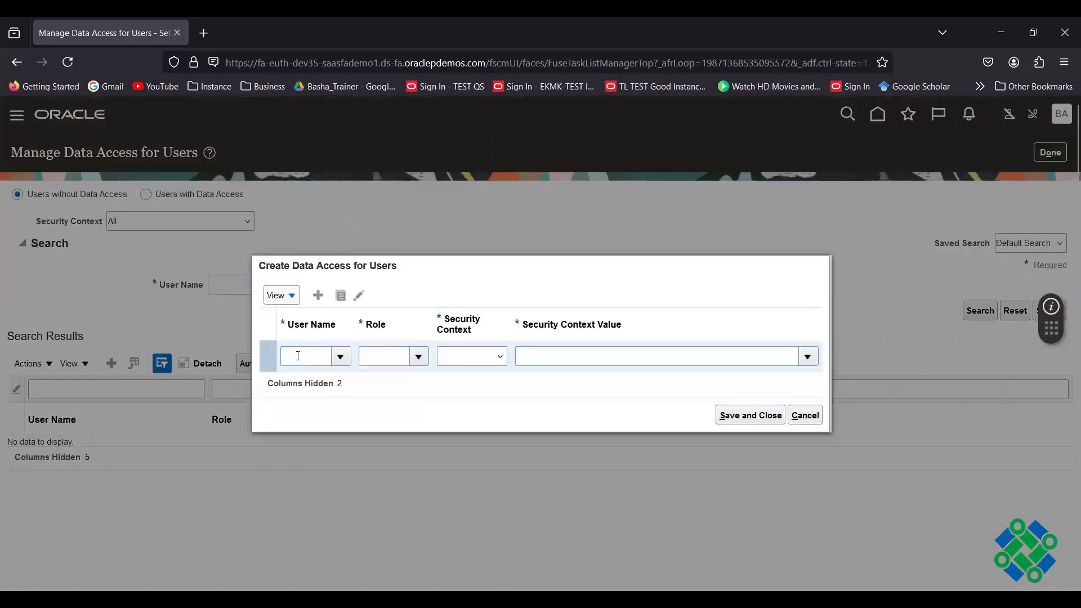
{"action": "left_click", "coordinate": [299, 354]}
{"action": "type", "text": "ba"}
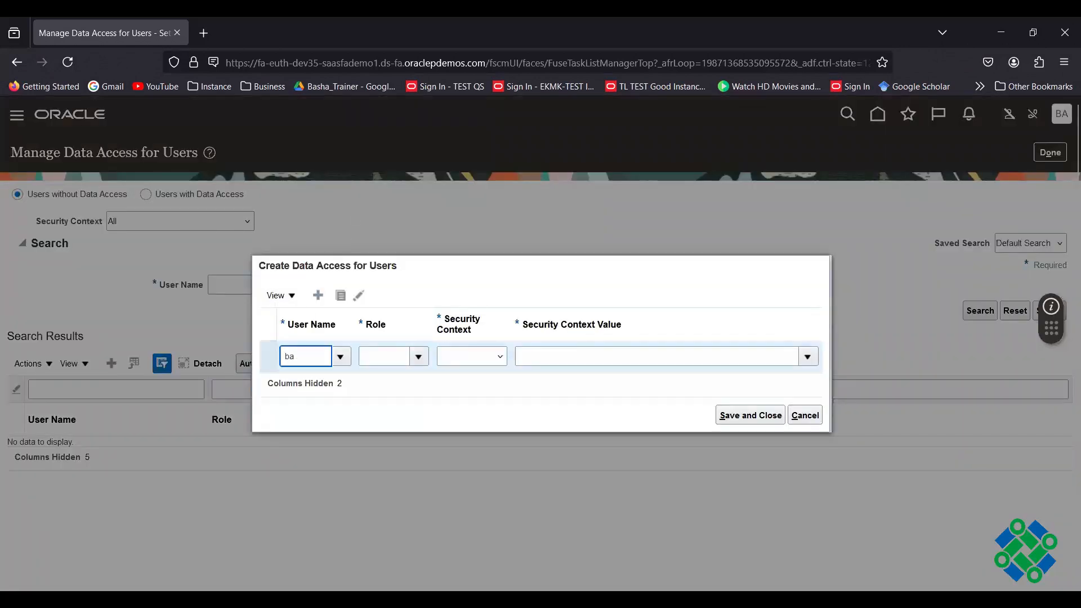
{"action": "type", "text": "sh"}
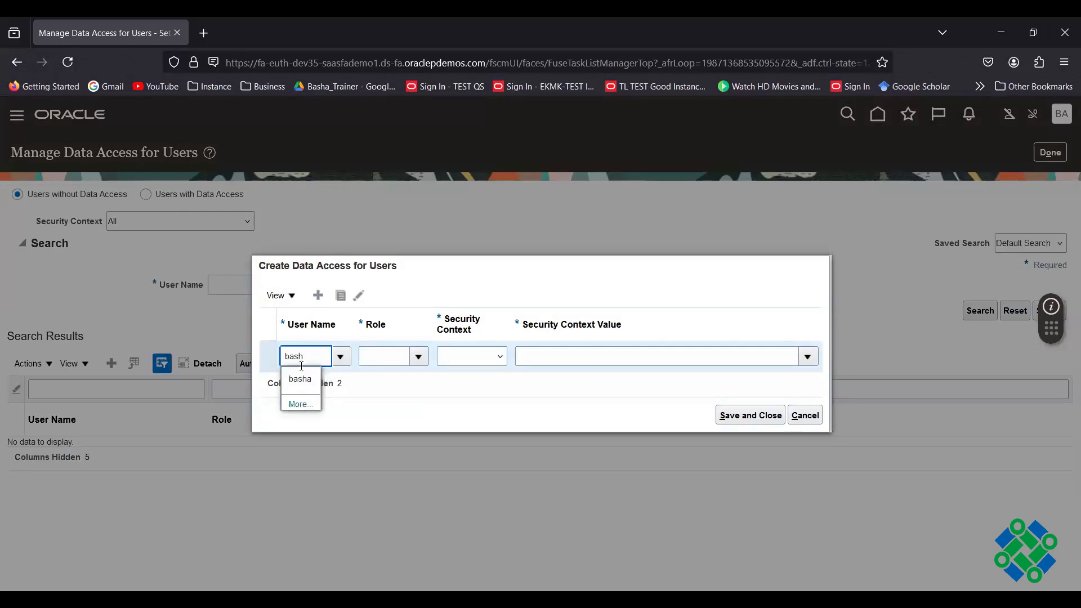
{"action": "left_click", "coordinate": [308, 380]}
{"action": "left_click", "coordinate": [386, 358]}
{"action": "type", "text": "g"}
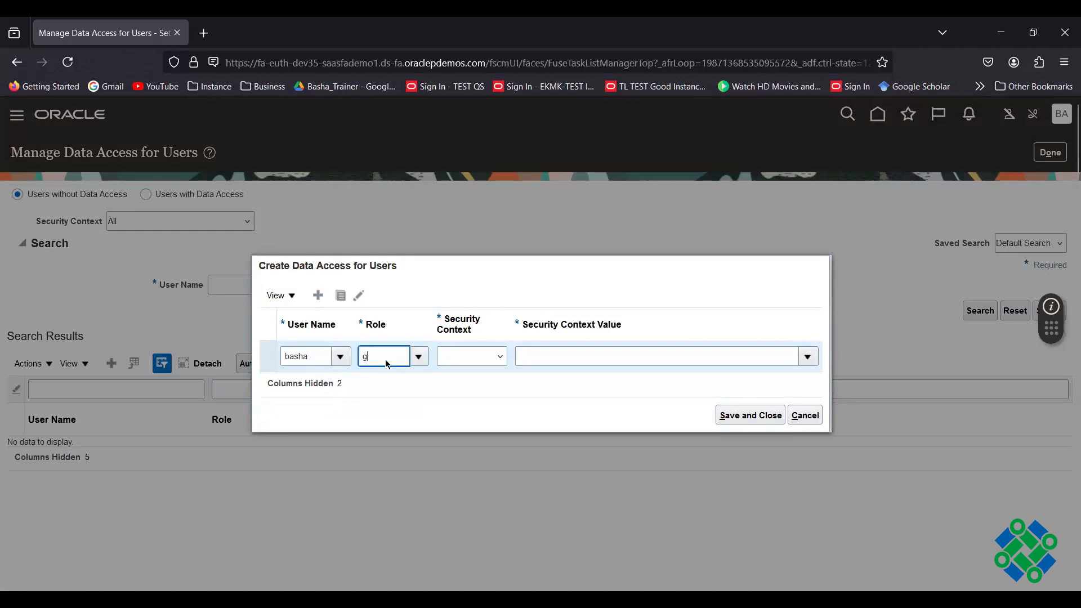
{"action": "type", "text": "ener"}
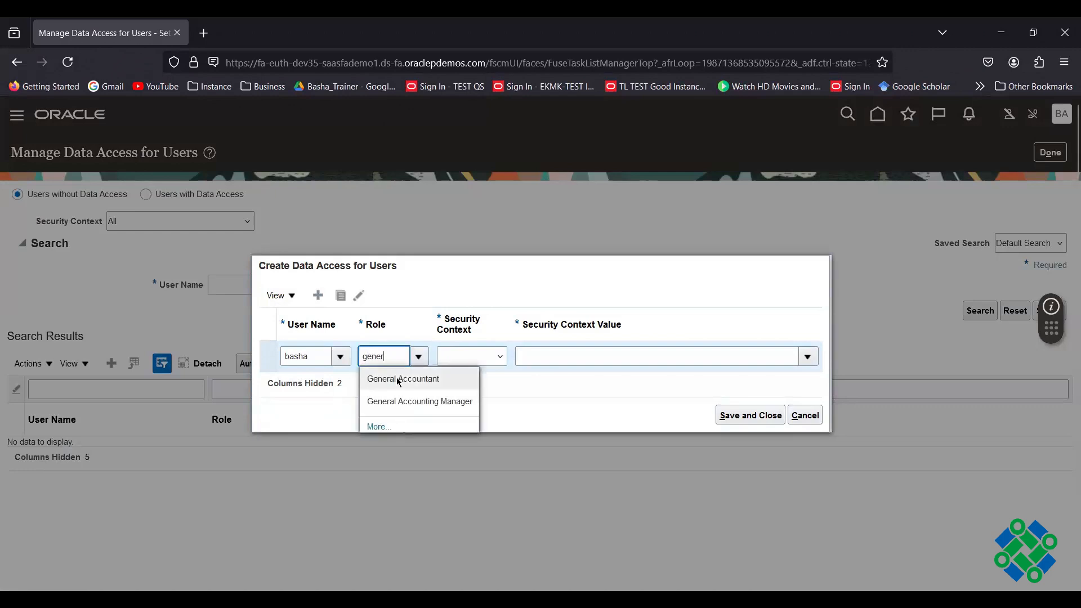
{"action": "left_click", "coordinate": [397, 380]}
Set the assignment's security context to Data access set with SunPower Primary Ledger as its value
{"action": "left_click", "coordinate": [467, 356]}
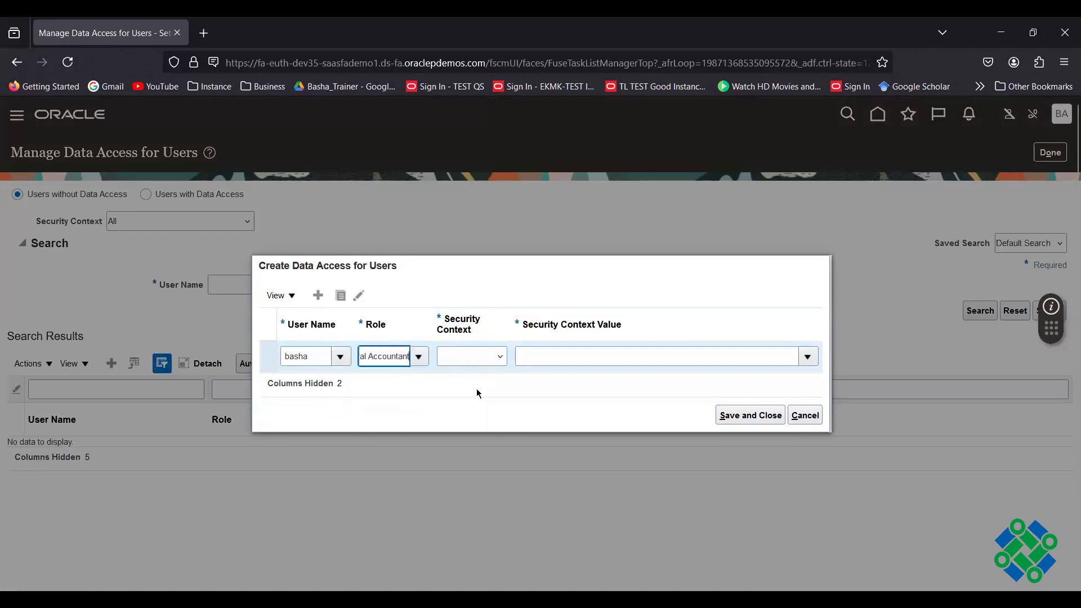
{"action": "left_click", "coordinate": [477, 394]}
{"action": "left_click", "coordinate": [539, 356]}
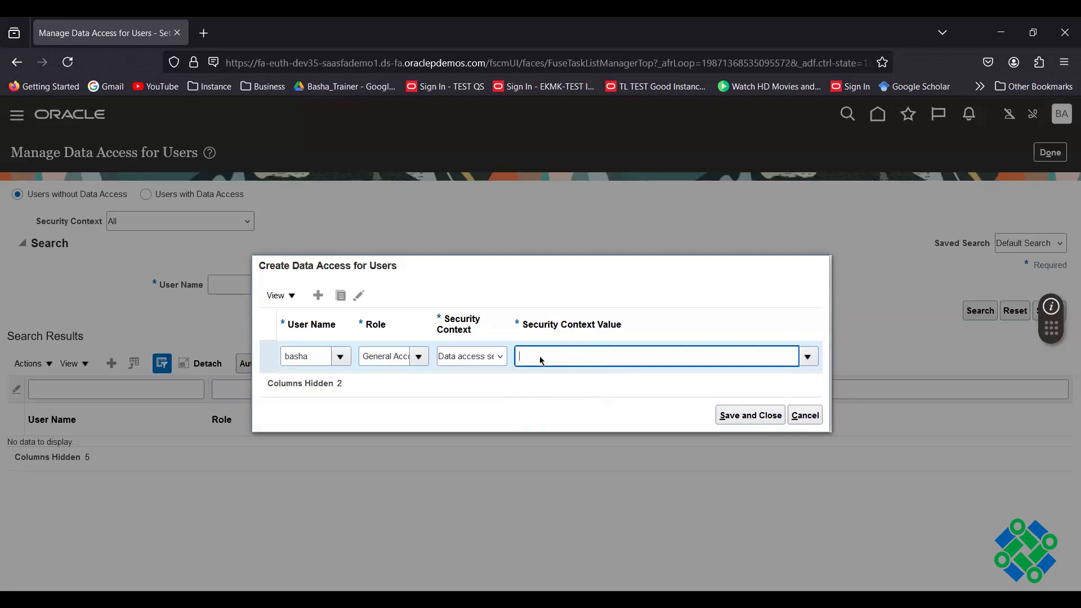
{"action": "type", "text": "Sun"}
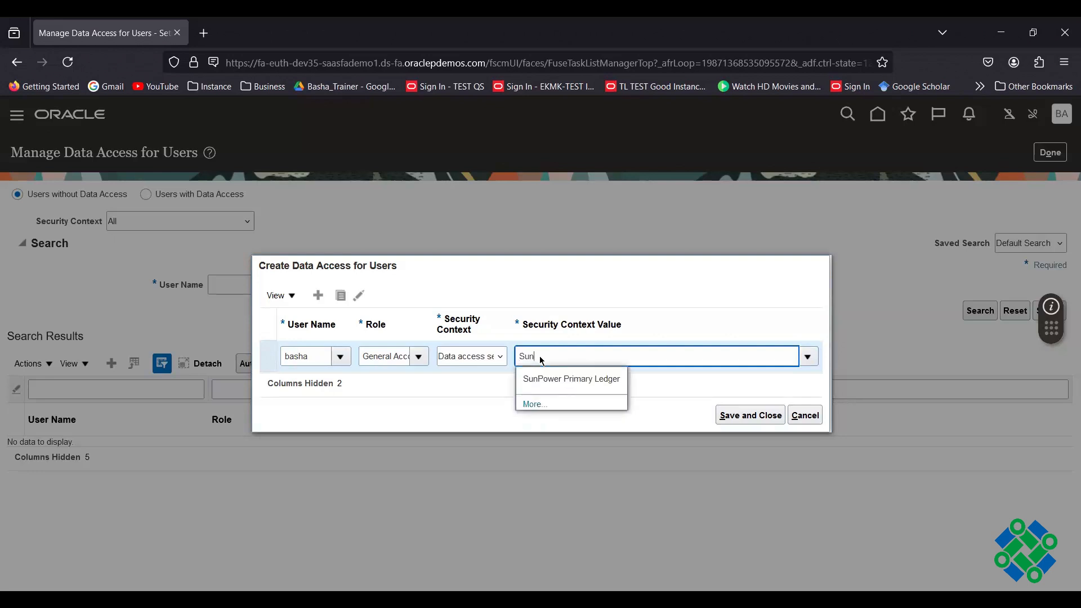
{"action": "left_click", "coordinate": [571, 378]}
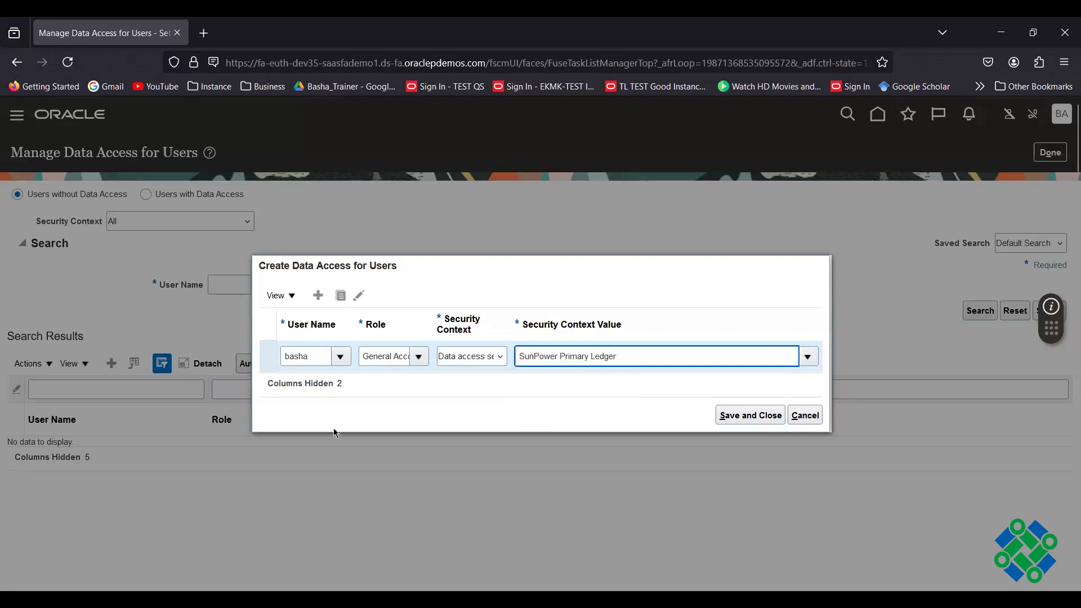
Add a second data access row for the same user name with the General Accountant role
{"action": "left_click", "coordinate": [320, 297]}
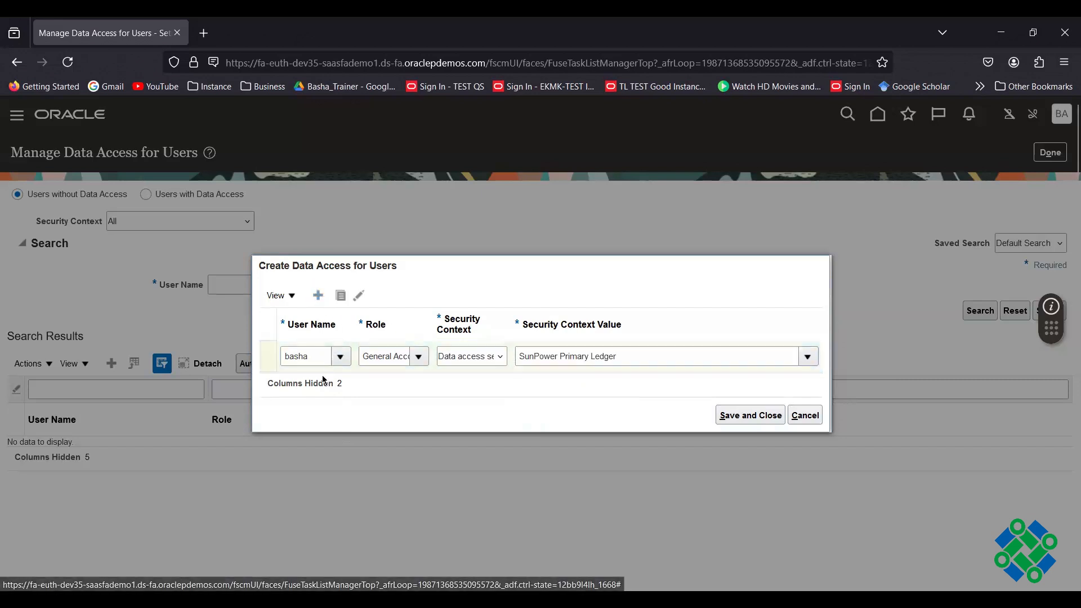
{"action": "left_click", "coordinate": [307, 340]}
{"action": "type", "text": "basha"}
{"action": "left_click_drag", "start_coordinate": [302, 367], "coordinate": [331, 352]}
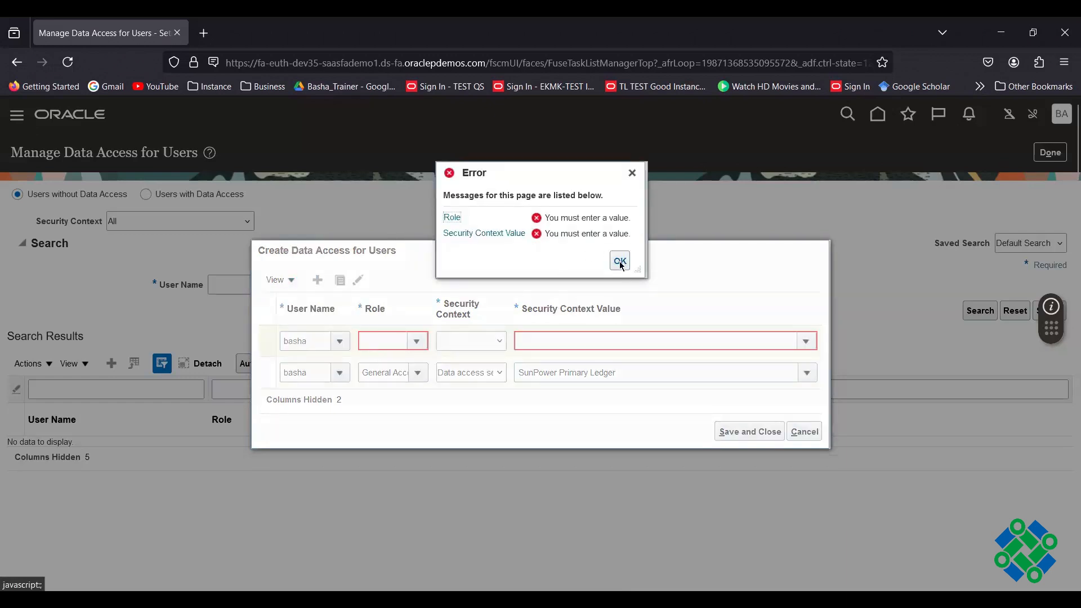
{"action": "left_click", "coordinate": [620, 262]}
{"action": "left_click", "coordinate": [378, 340]}
{"action": "type", "text": "g"}
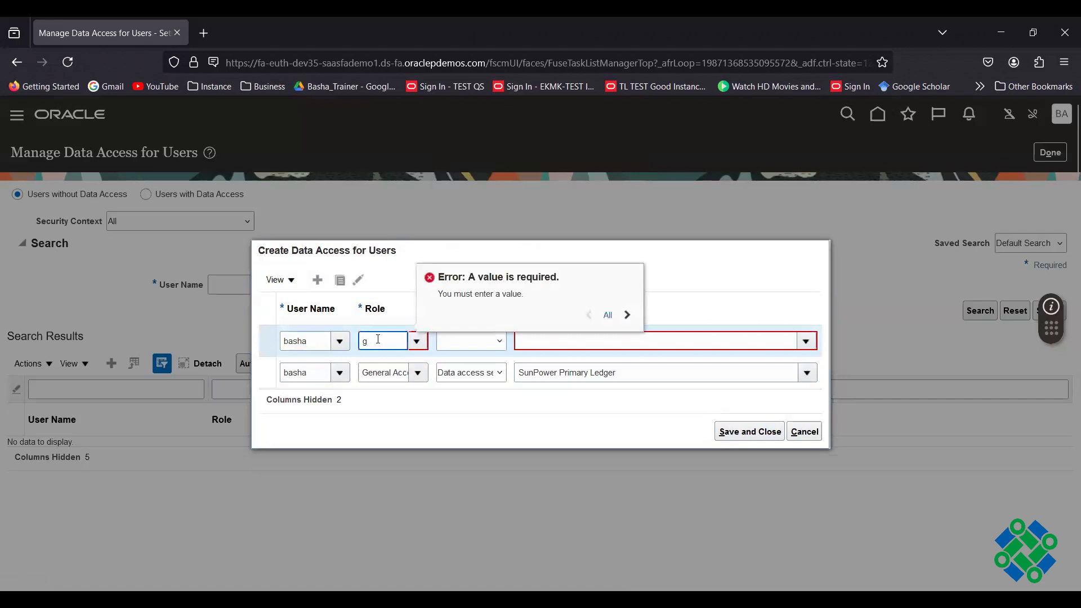
{"action": "type", "text": "en"}
{"action": "left_click", "coordinate": [415, 363]}
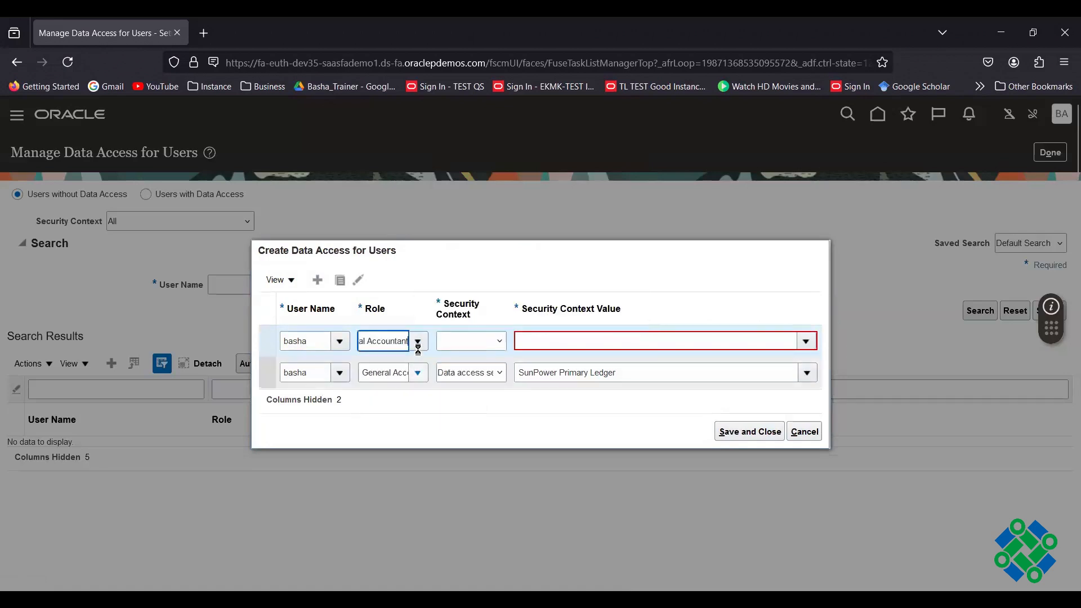
Give the second row the Data access set context with SunPower Primary Ledger as value, and save the data access assignments
{"action": "left_click", "coordinate": [501, 343]}
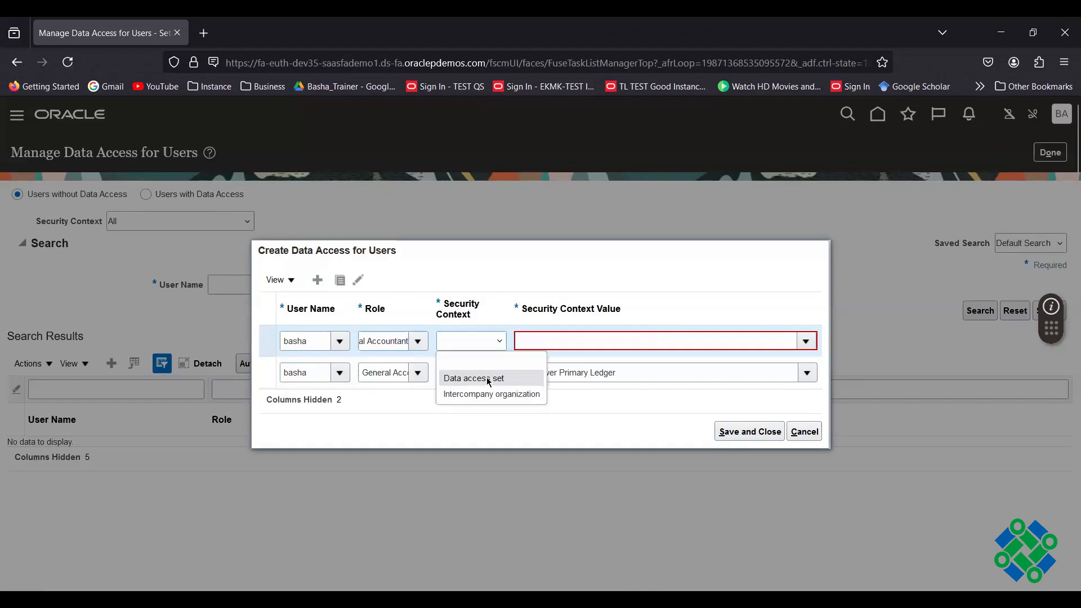
{"action": "left_click", "coordinate": [488, 379]}
{"action": "left_click", "coordinate": [535, 341]}
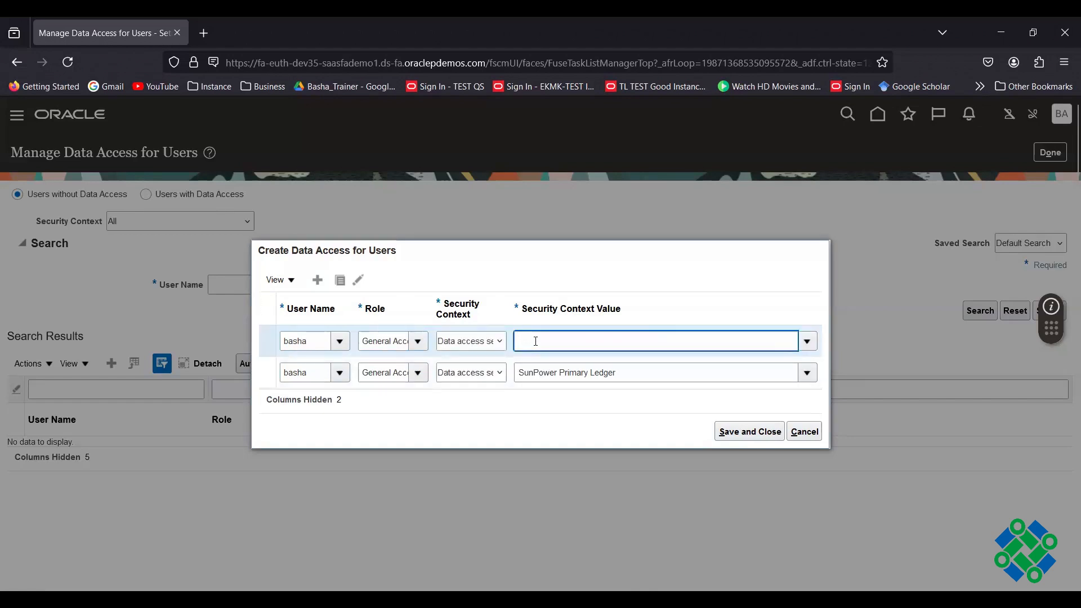
{"action": "type", "text": "Sun"}
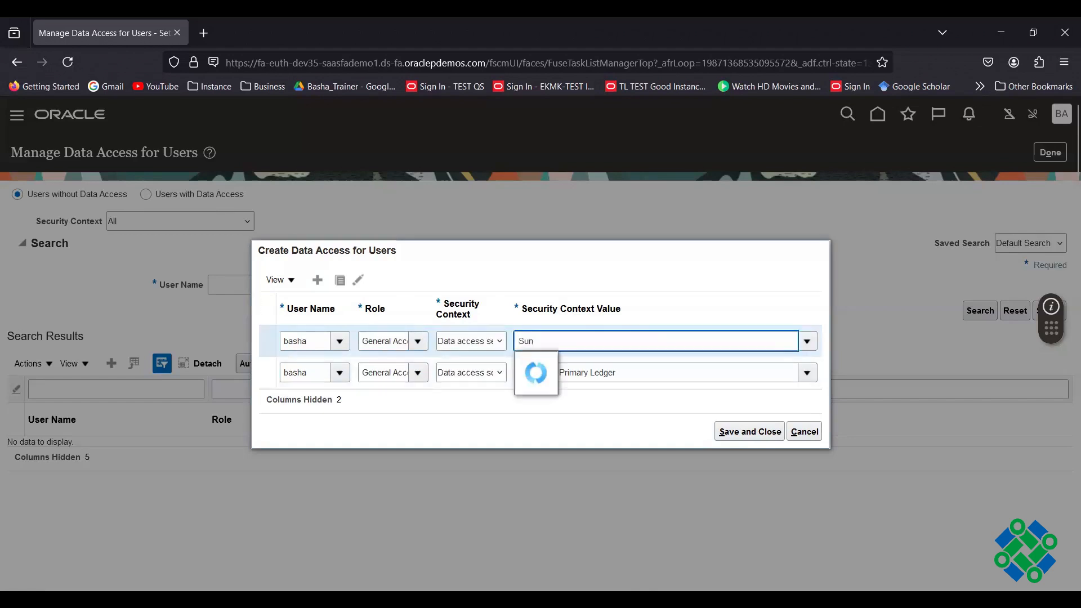
{"action": "left_click", "coordinate": [551, 364]}
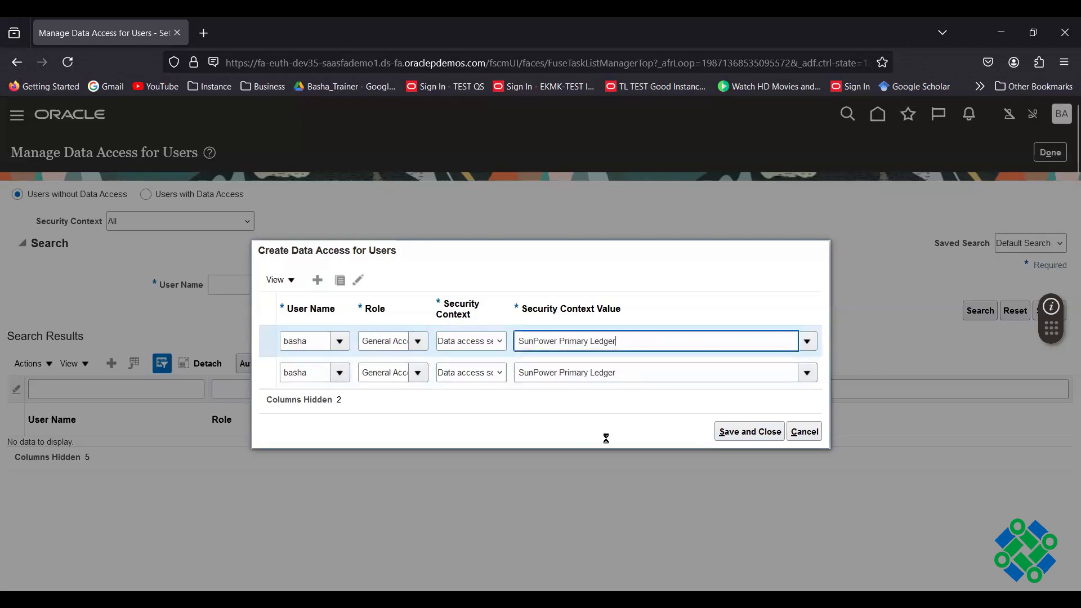
{"action": "left_click", "coordinate": [752, 433]}
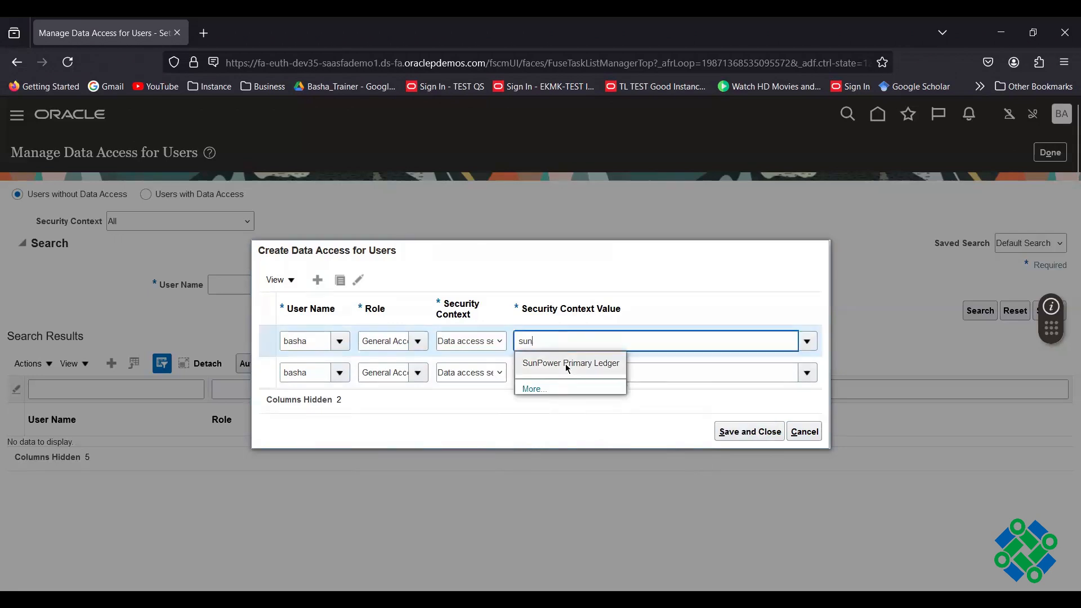
{"action": "left_click", "coordinate": [744, 432]}
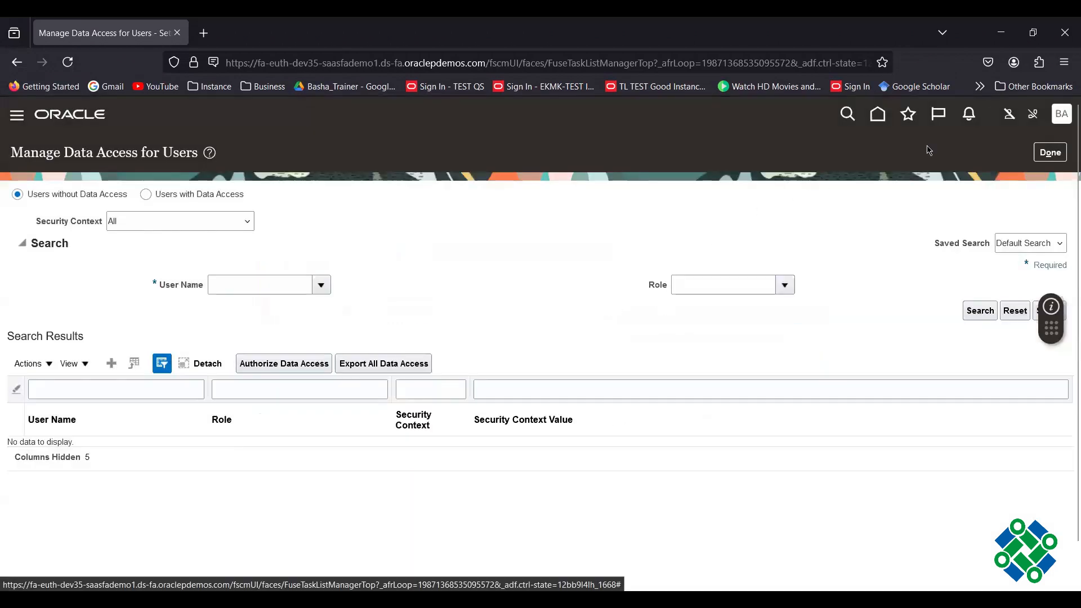
Finish managing data access, sign in to Oracle Applications Cloud again and open the Journals work area of General Accounting
{"action": "left_click", "coordinate": [1062, 151]}
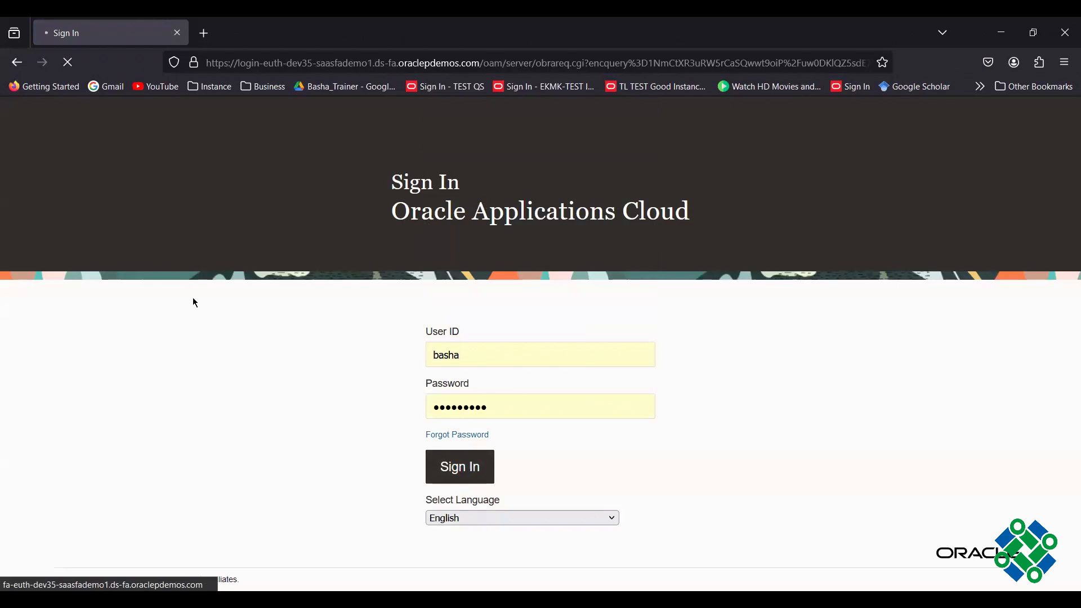
{"action": "key", "text": "Return"}
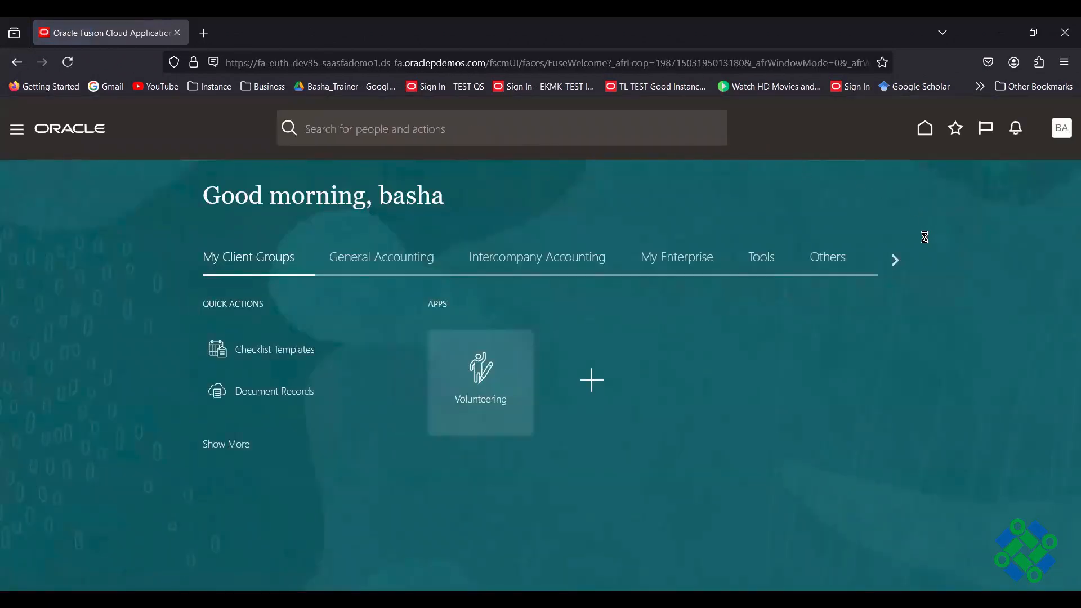
{"action": "left_click", "coordinate": [381, 265]}
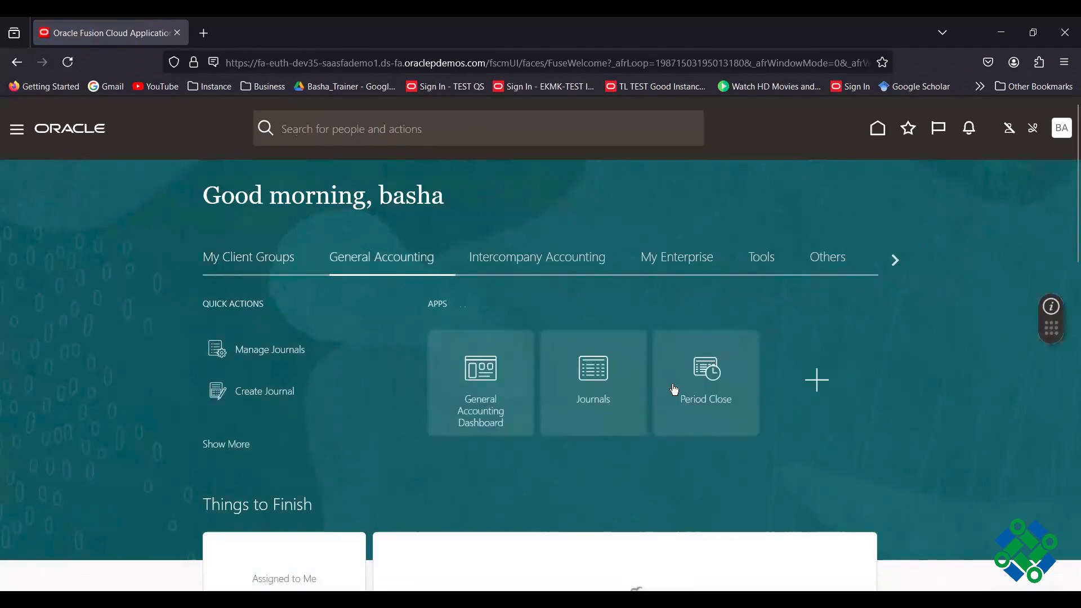
{"action": "left_click", "coordinate": [594, 379]}
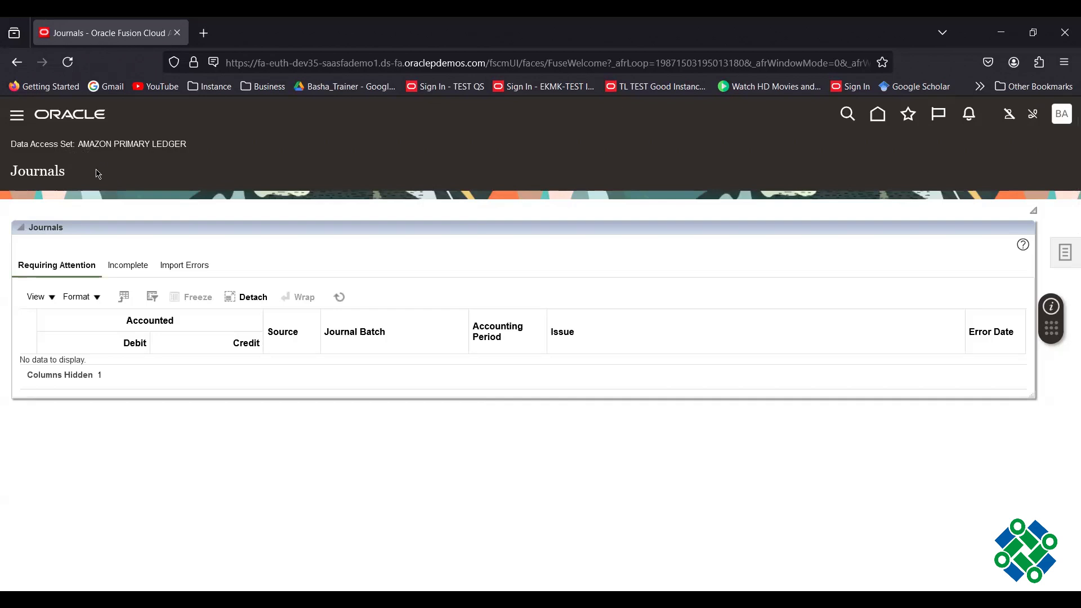
Try to submit the Run User and Roles Synchronization Process from Initial Users in the Financials setup
{"action": "left_click", "coordinate": [878, 114]}
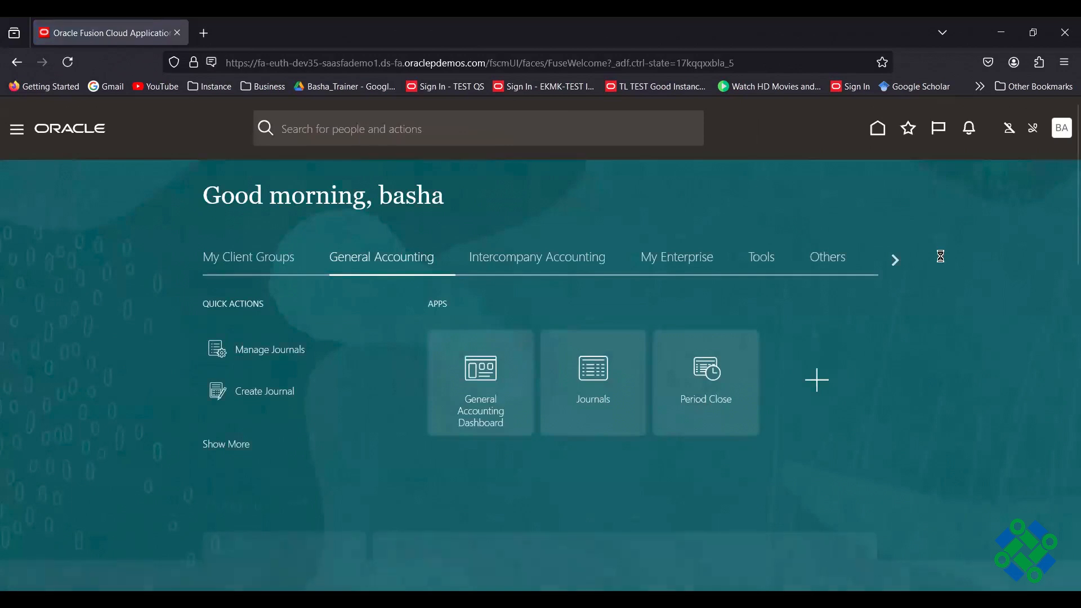
{"action": "left_click", "coordinate": [763, 264]}
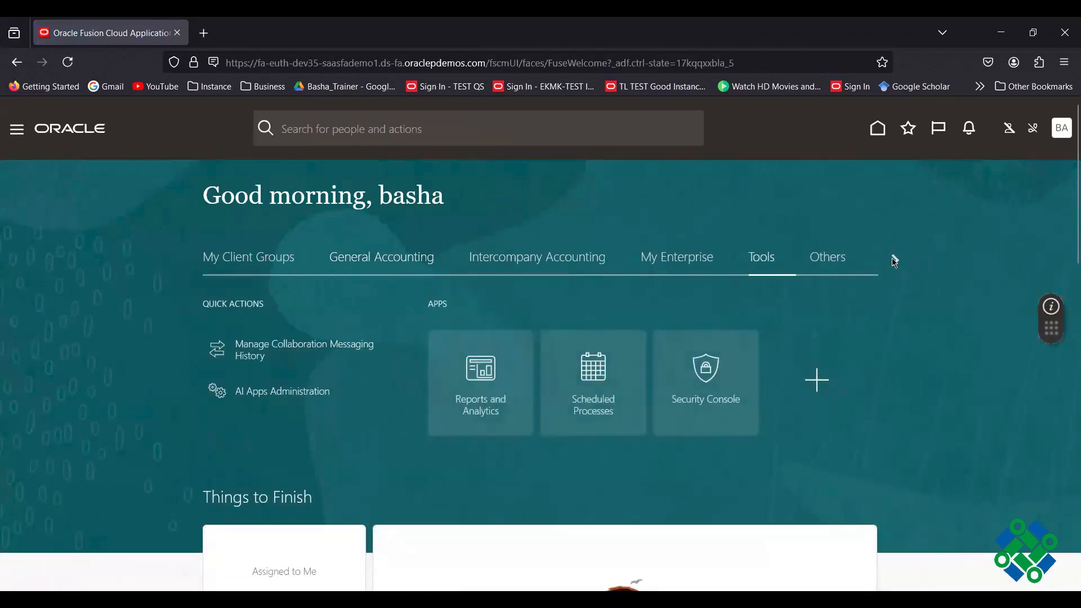
{"action": "left_click", "coordinate": [698, 263]}
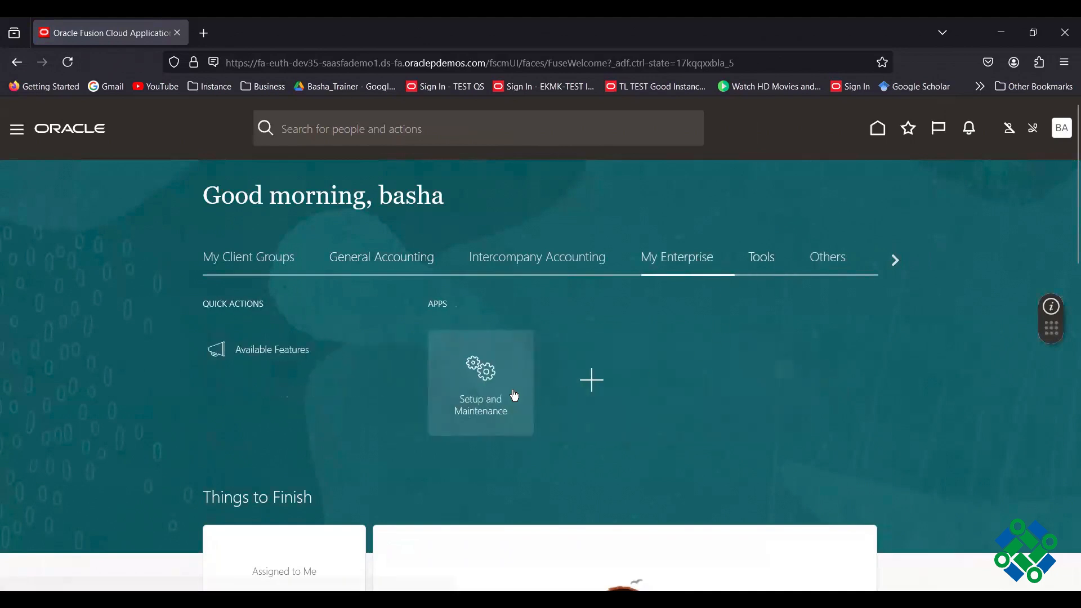
{"action": "left_click", "coordinate": [482, 375]}
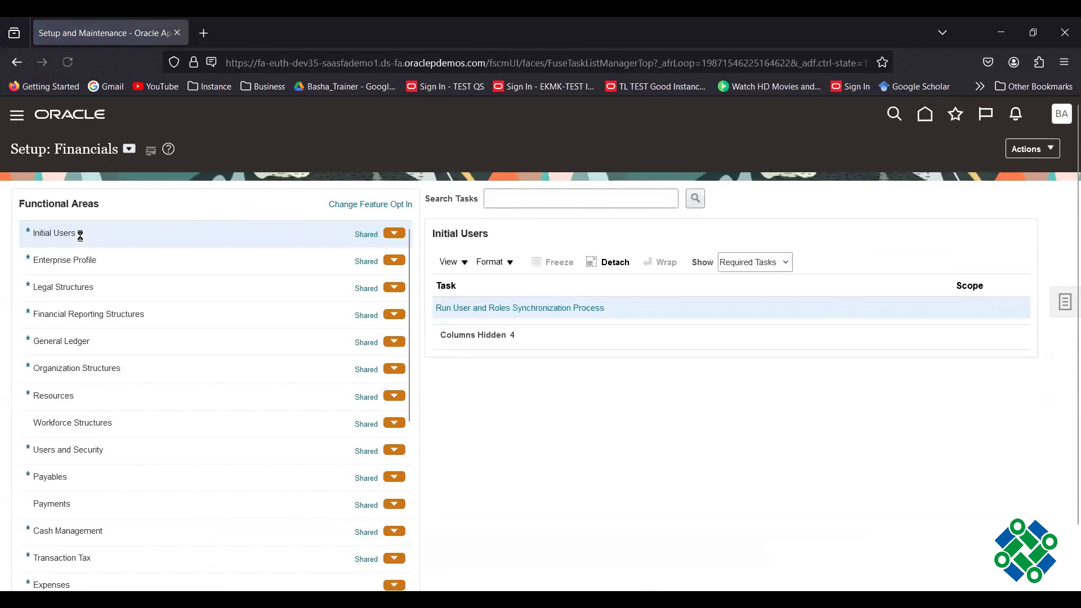
{"action": "left_click", "coordinate": [555, 311]}
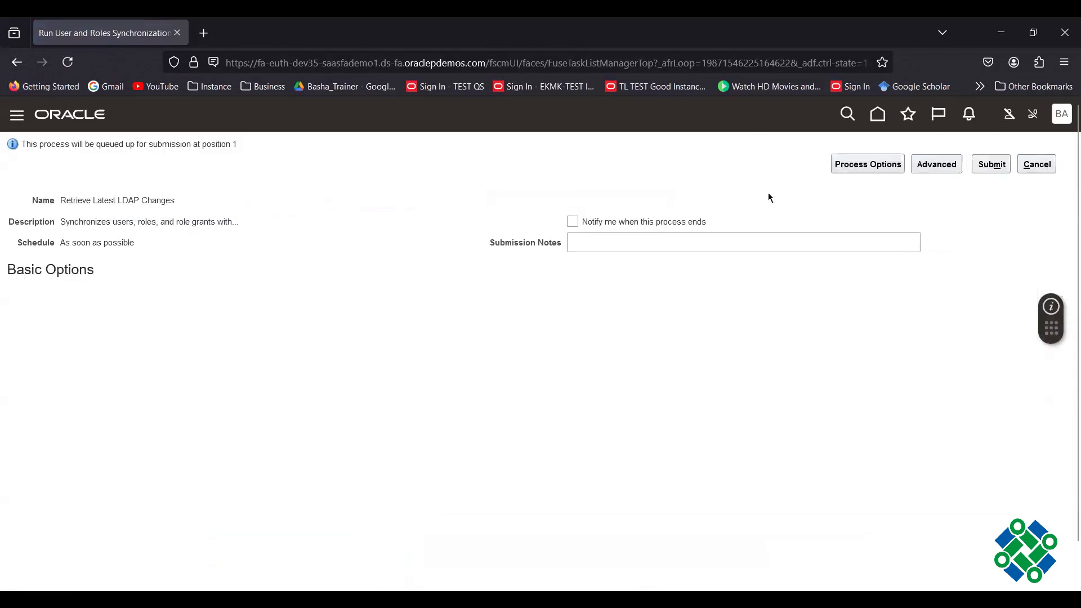
{"action": "left_click", "coordinate": [1003, 170]}
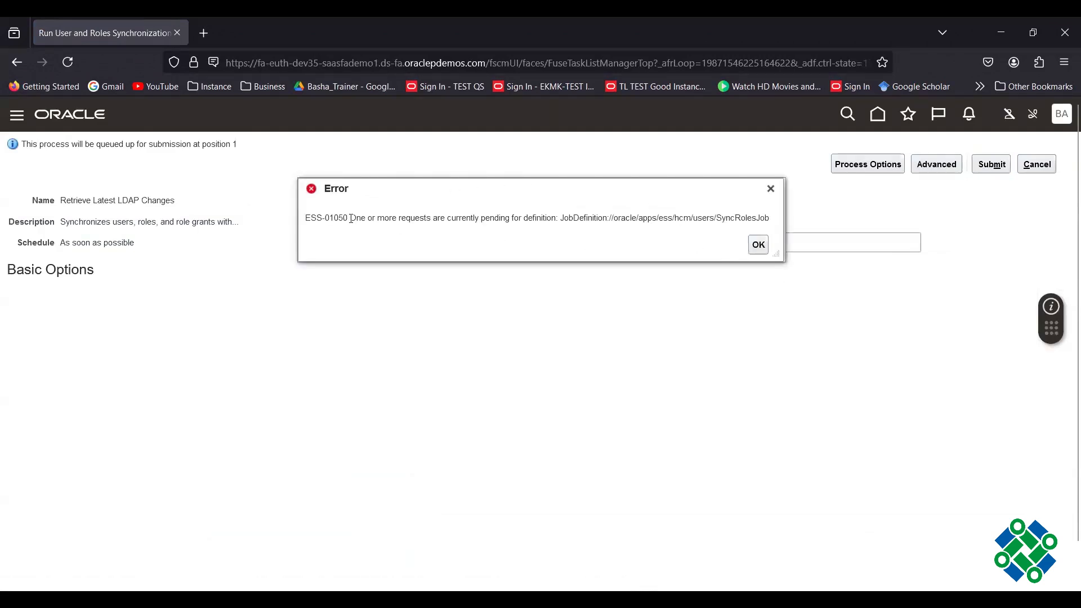
{"action": "left_click_drag", "start_coordinate": [350, 219], "coordinate": [551, 221]}
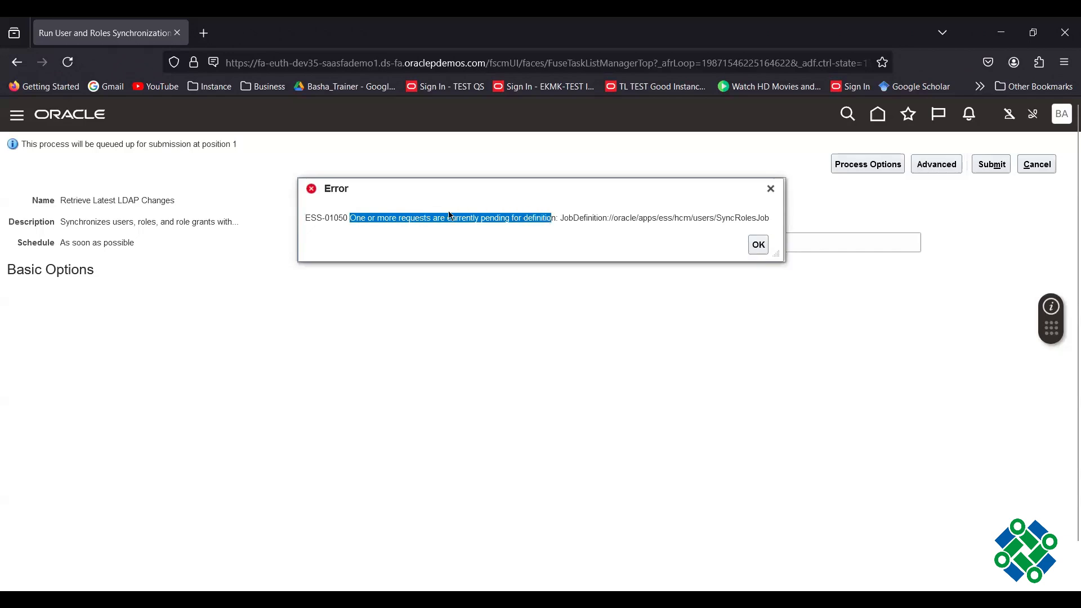
{"action": "left_click", "coordinate": [760, 245]}
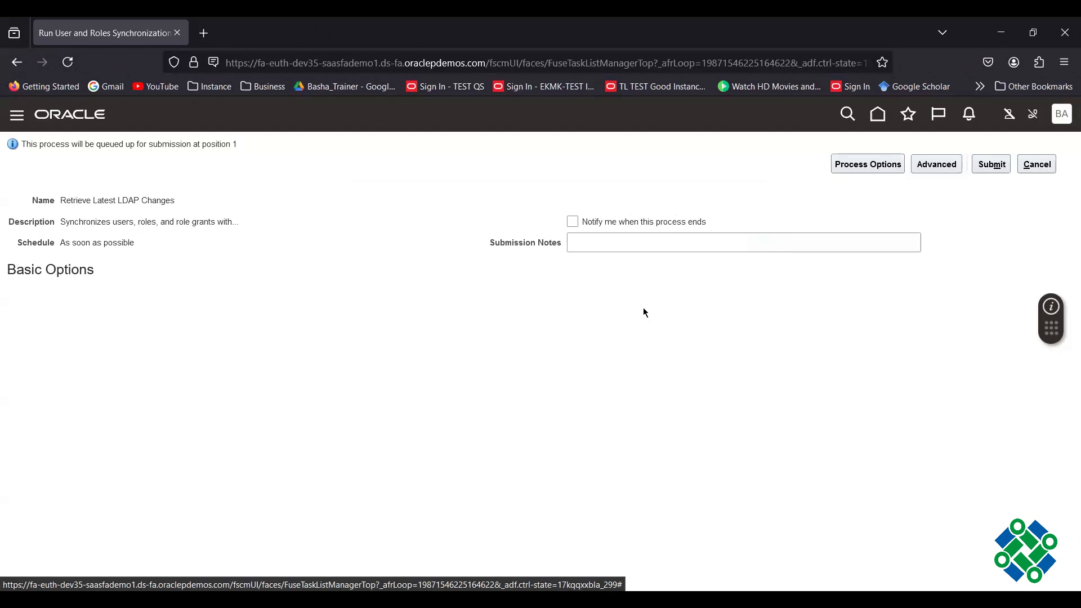
Check the ledger's Sep-25 close status in Period Close, and return to the Journals work area to check its data access set
{"action": "left_click", "coordinate": [880, 115]}
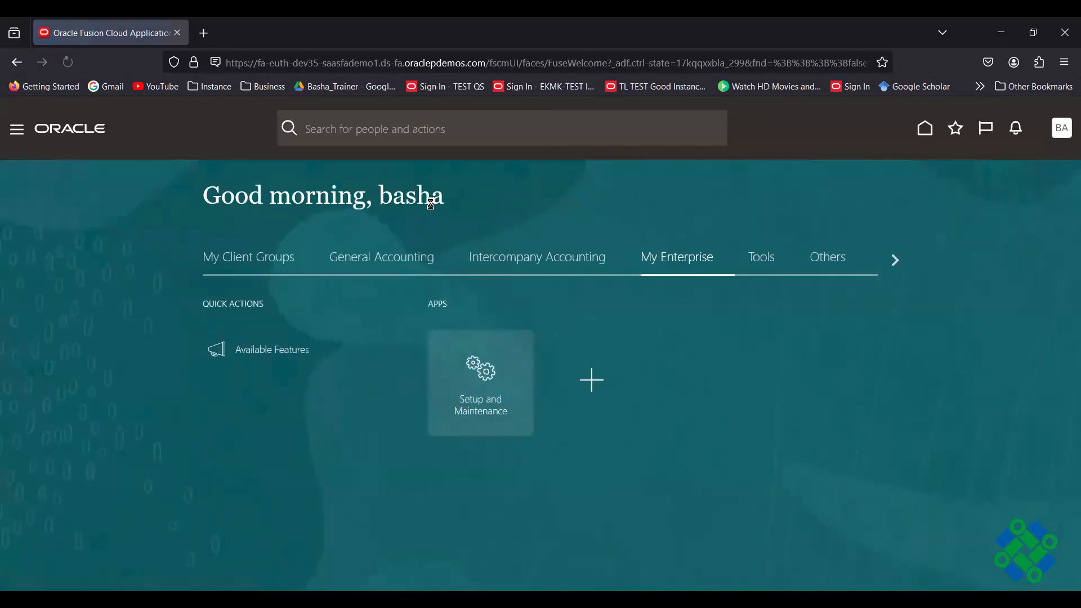
{"action": "left_click", "coordinate": [411, 260]}
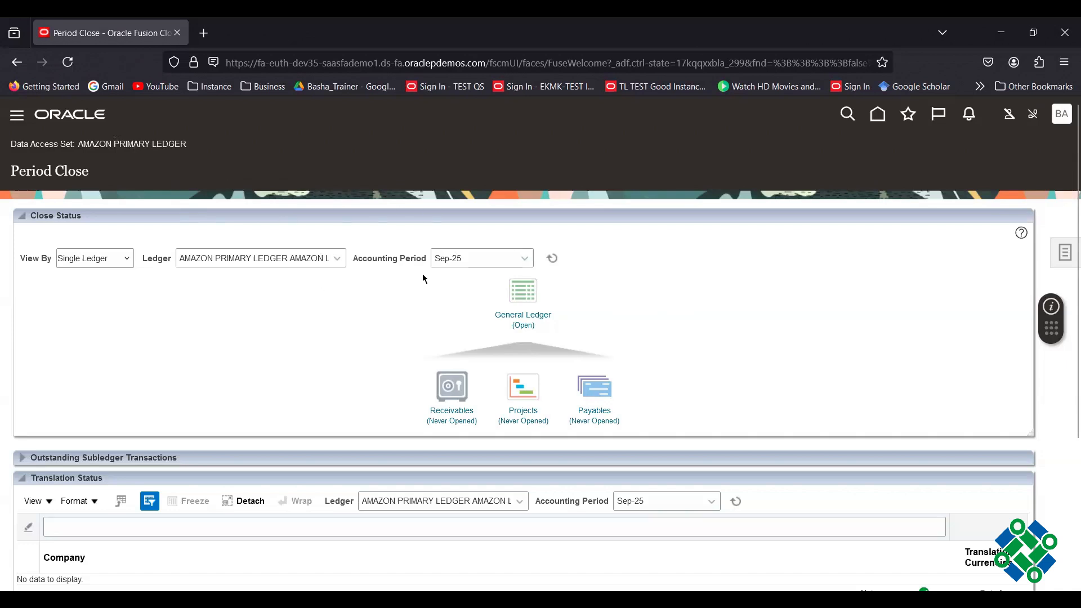
{"action": "left_click", "coordinate": [880, 116]}
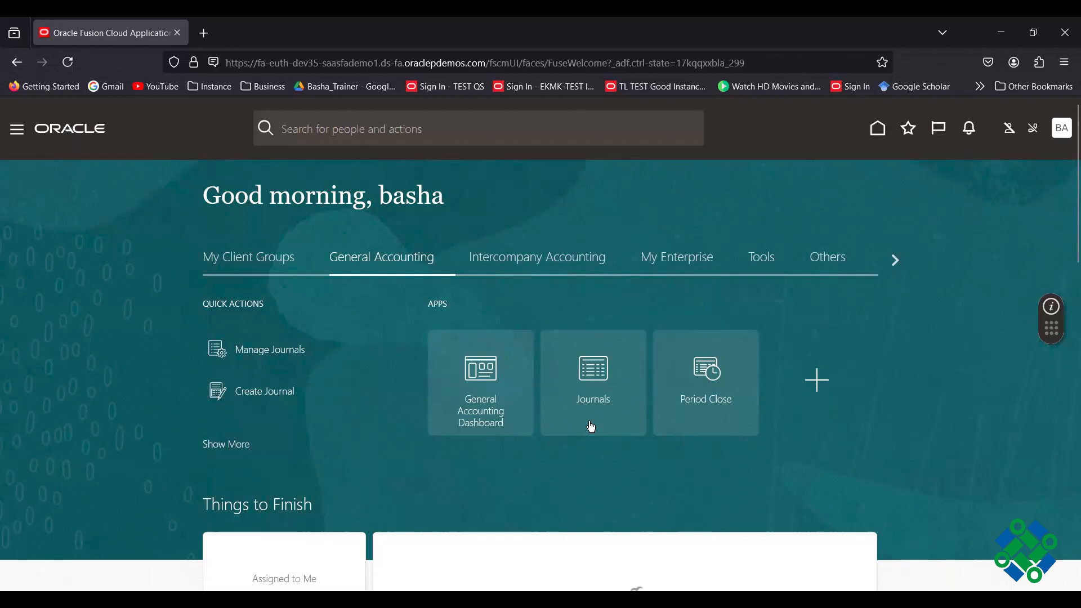
{"action": "left_click", "coordinate": [602, 389]}
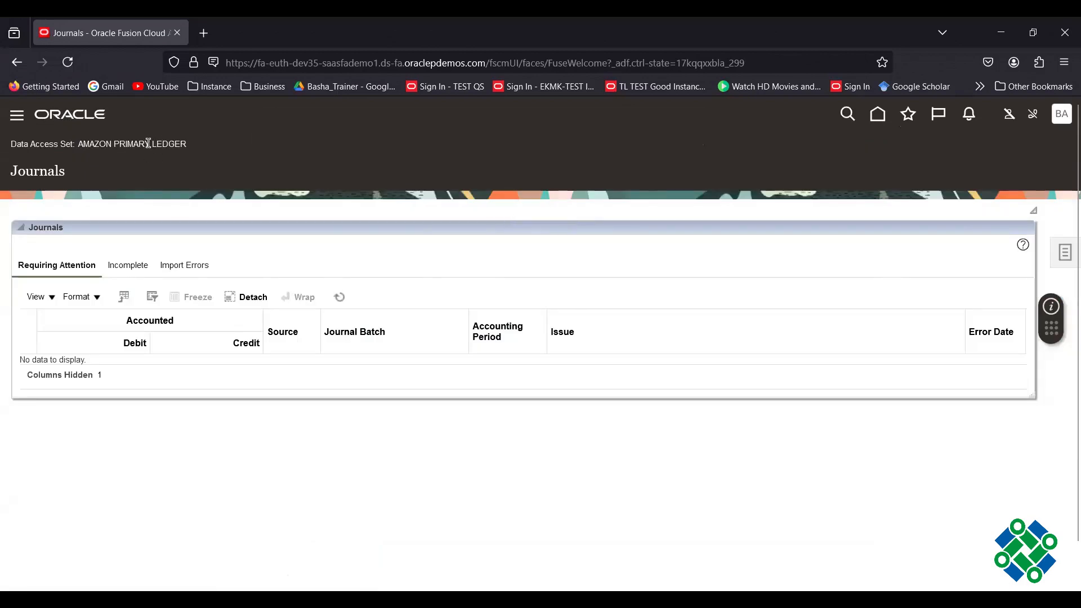
Start creating a new journal for AMAZON PRIMARY LEDGER from the Journals tasks
{"action": "left_click", "coordinate": [1061, 254]}
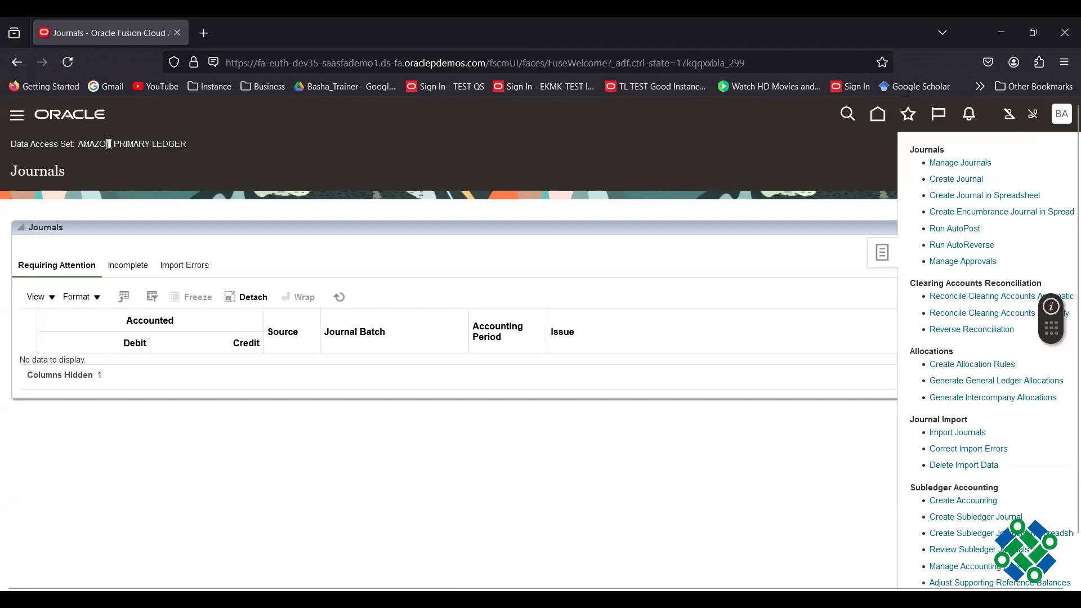
{"action": "left_click", "coordinate": [966, 181]}
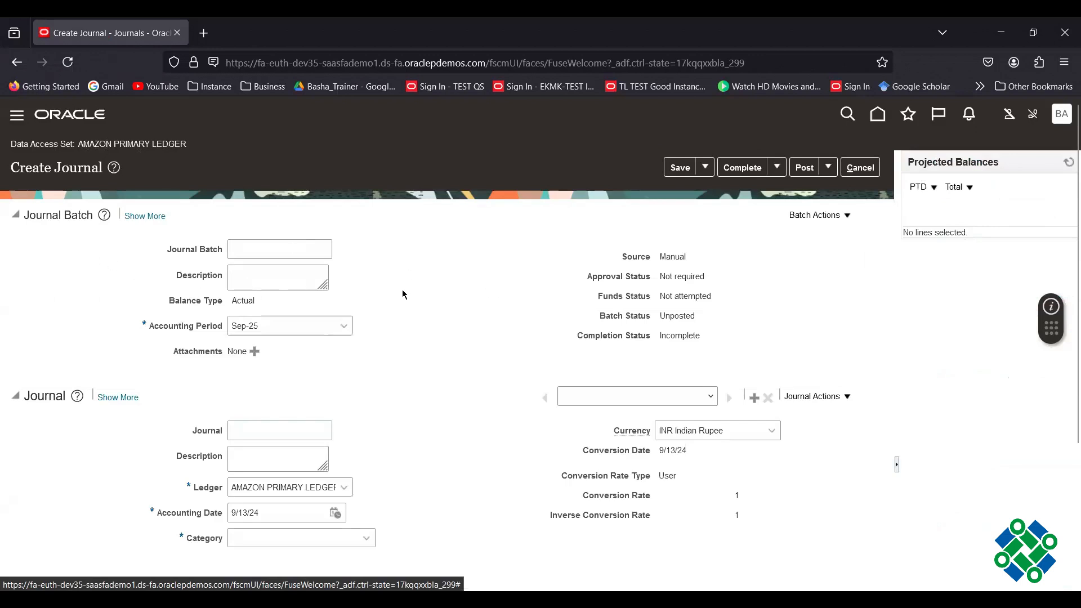
Examine the journal batch, journal header and journal lines sections of the new journal, including its required fields and statuses
{"action": "scroll", "coordinate": [428, 281], "scroll_direction": "down", "scroll_amount": 3}
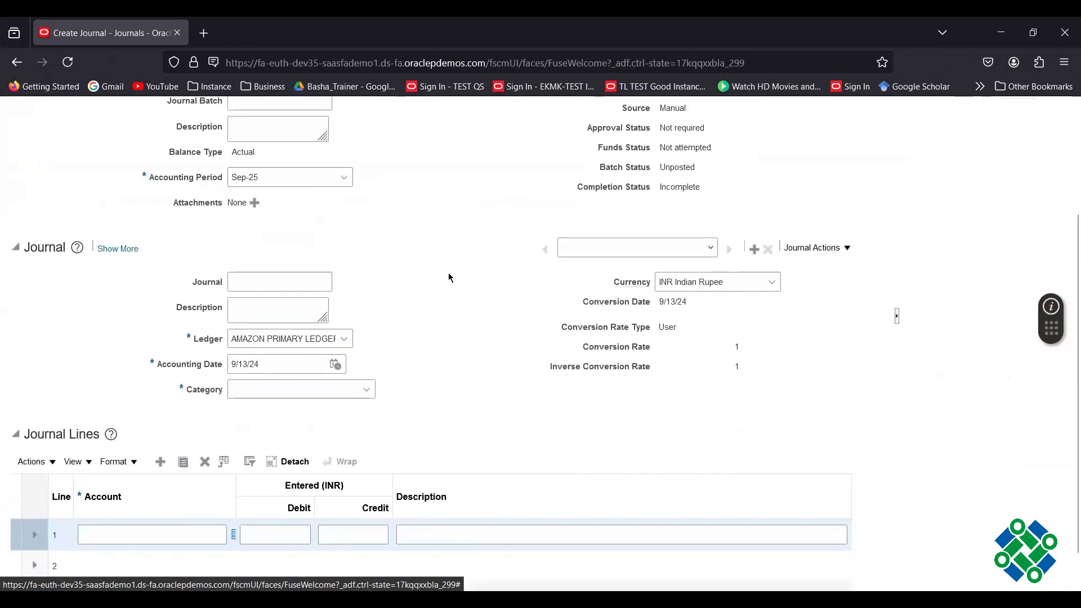
{"action": "scroll", "coordinate": [449, 273], "scroll_direction": "up", "scroll_amount": 3}
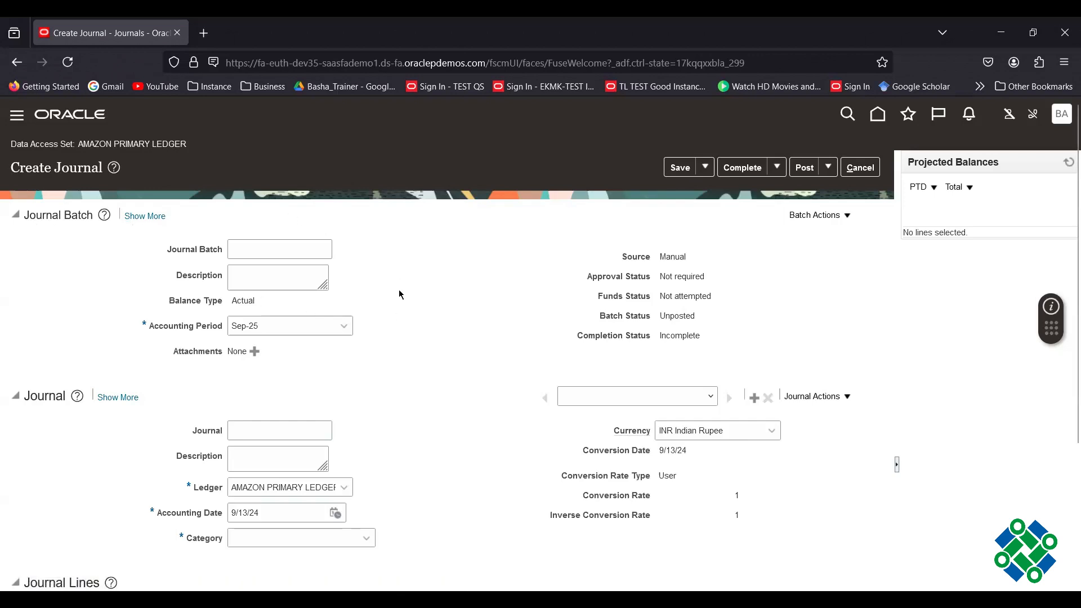
{"action": "scroll", "coordinate": [169, 411], "scroll_direction": "down", "scroll_amount": 3}
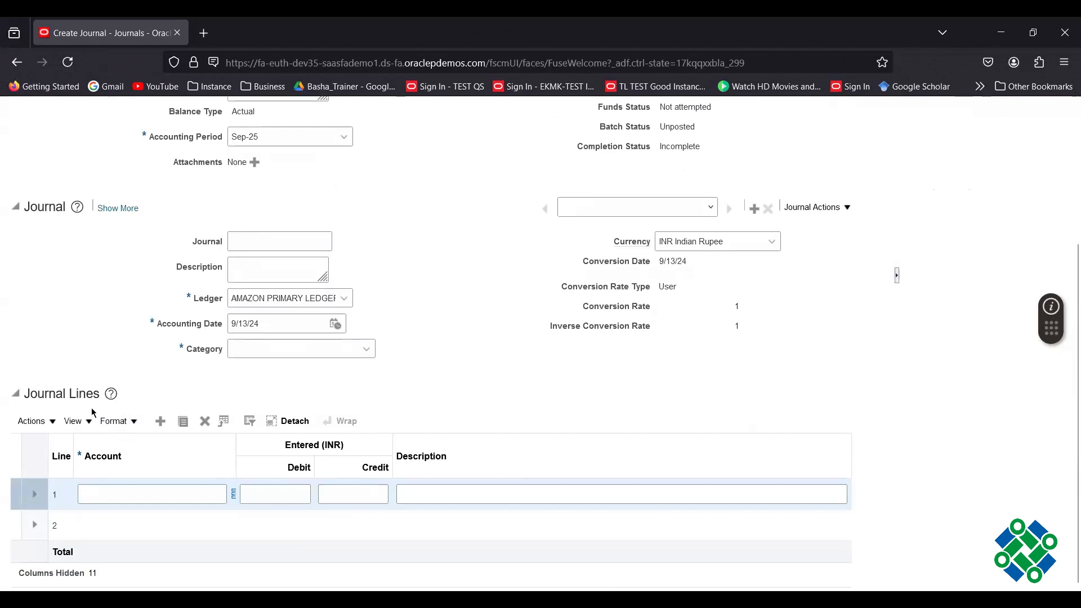
{"action": "scroll", "coordinate": [460, 366], "scroll_direction": "up", "scroll_amount": 3}
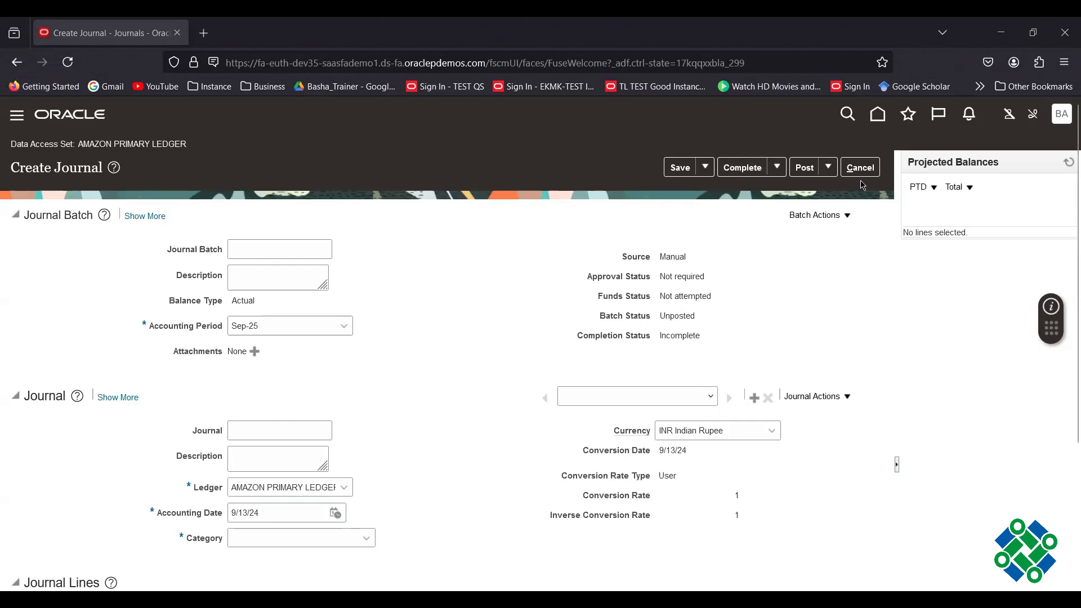
{"action": "scroll", "coordinate": [453, 306], "scroll_direction": "down", "scroll_amount": 3}
{"action": "scroll", "coordinate": [453, 306], "scroll_direction": "up", "scroll_amount": 3}
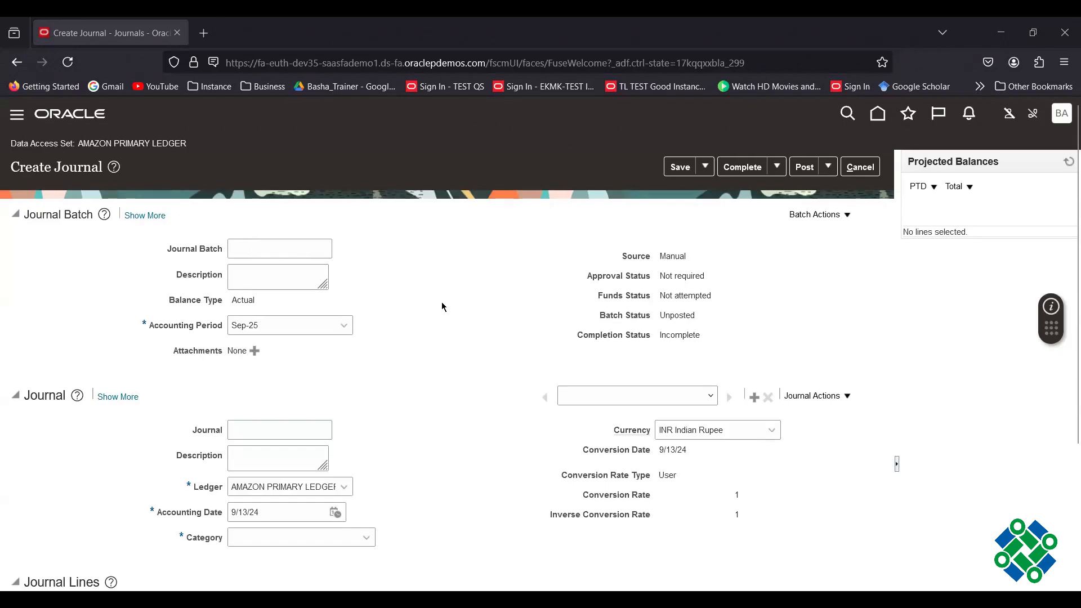
{"action": "scroll", "coordinate": [441, 302], "scroll_direction": "down", "scroll_amount": 3}
{"action": "scroll", "coordinate": [412, 243], "scroll_direction": "up", "scroll_amount": 3}
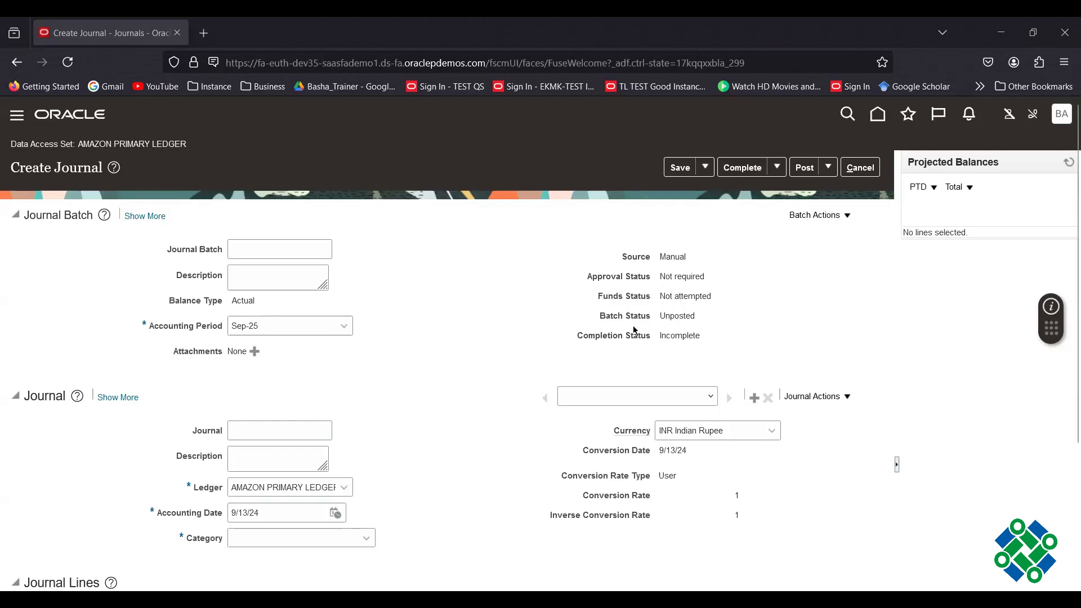
{"action": "left_click", "coordinate": [308, 257]}
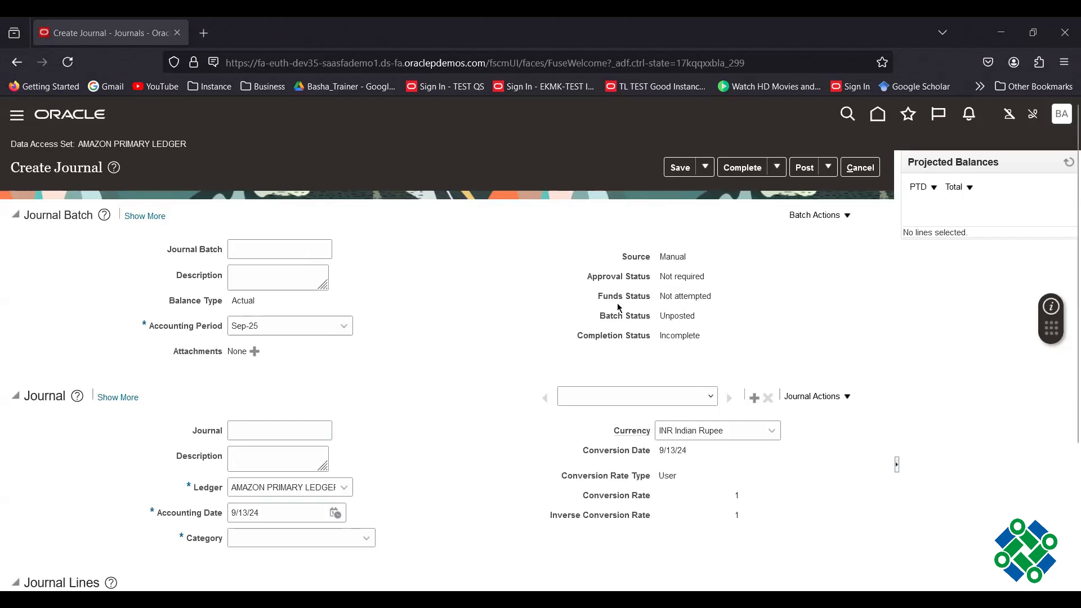